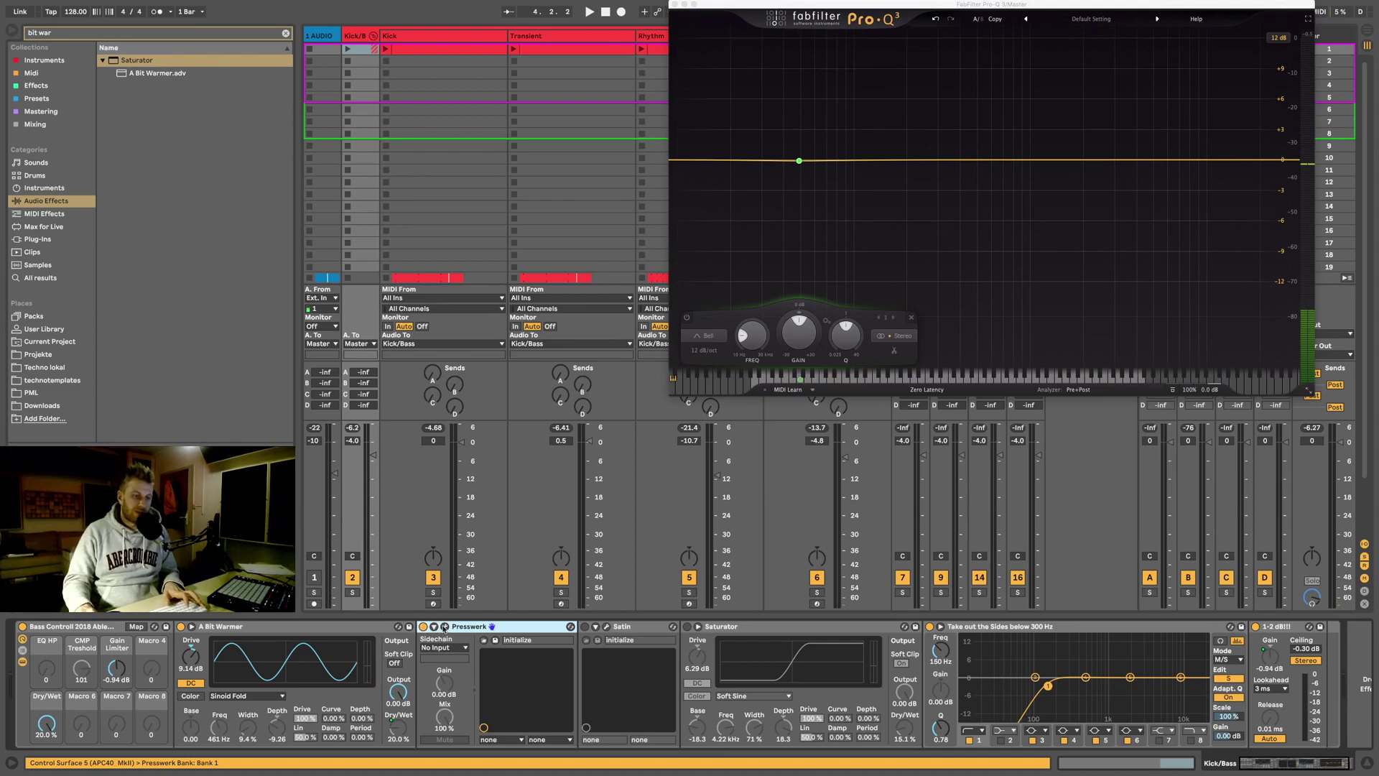
Step: Open the Presswerk compressor on the Kick/Bass group, place it beside the EQ, and look through its preset browser
click(444, 627)
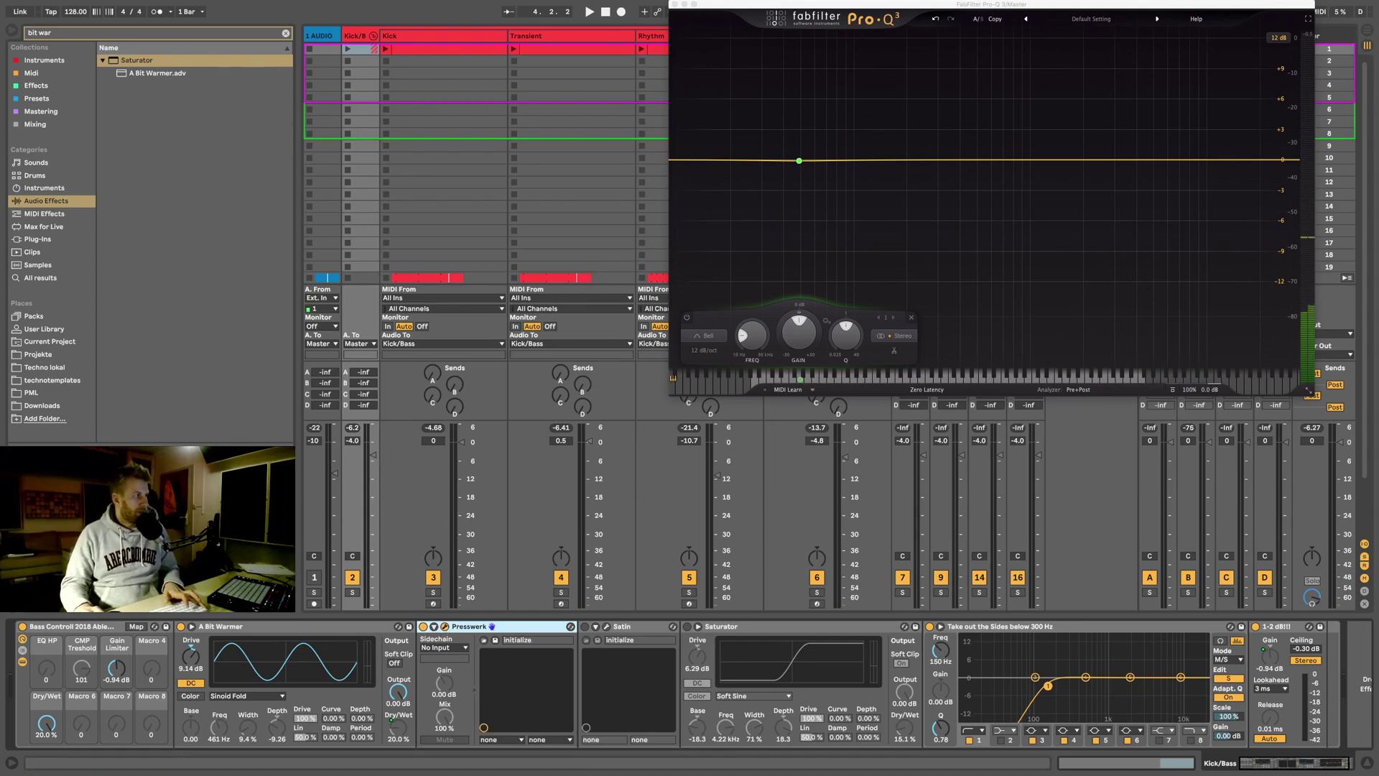
drag(735, 110, 512, 96)
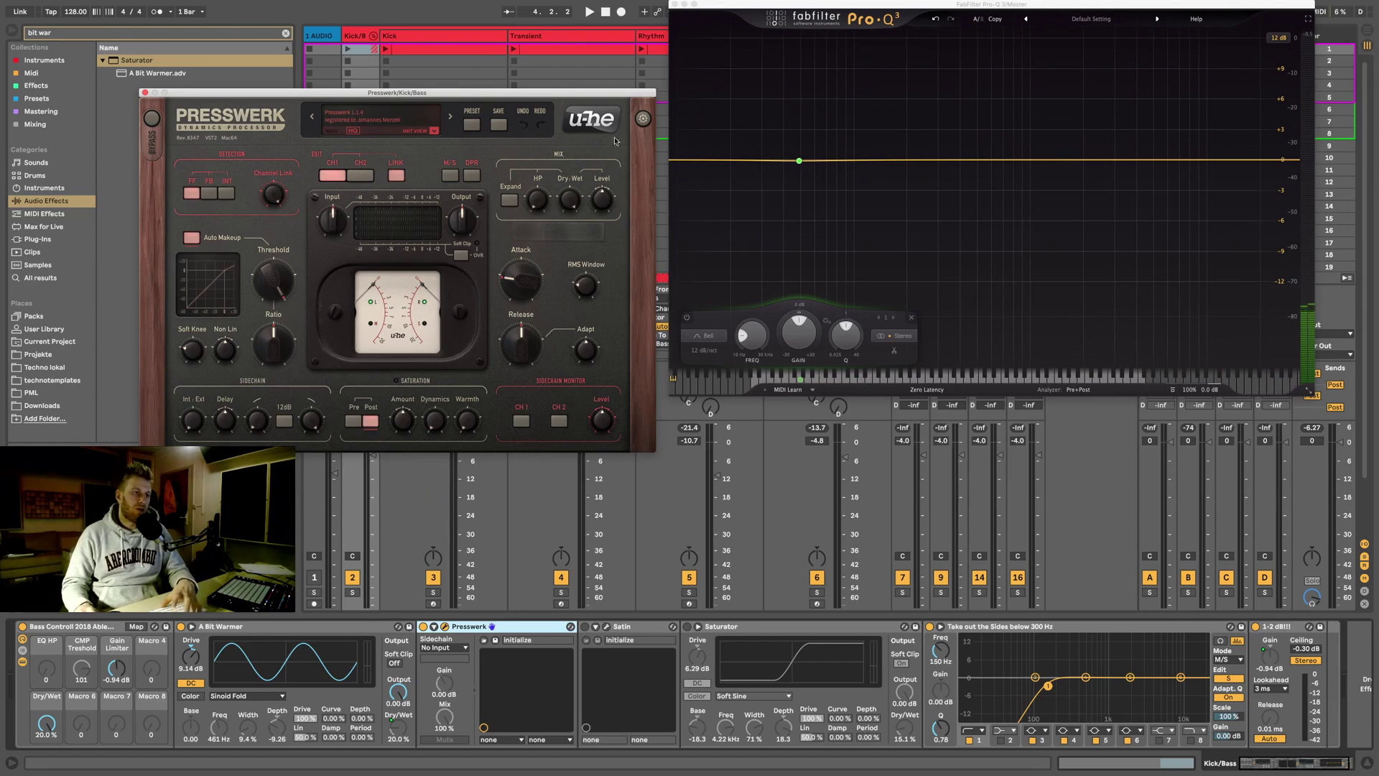
click(474, 126)
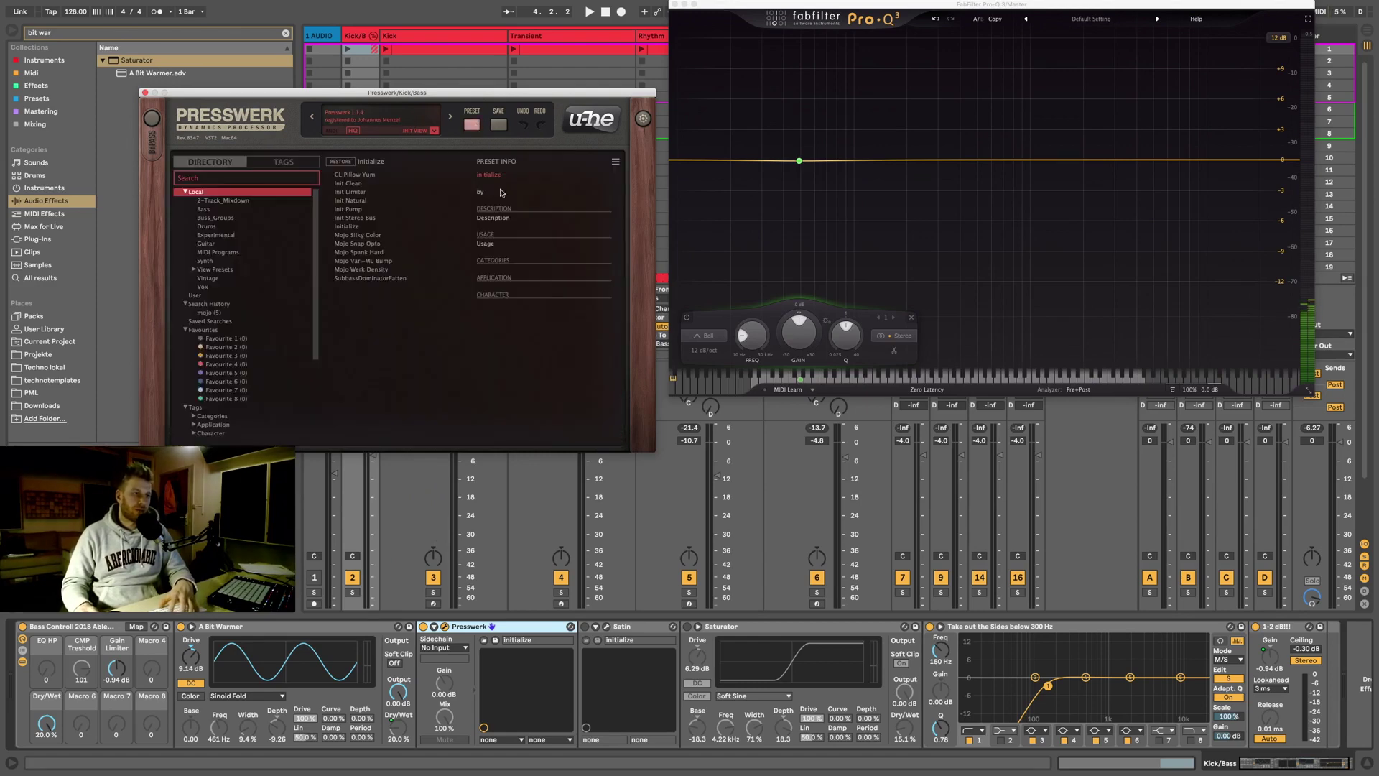
click(472, 127)
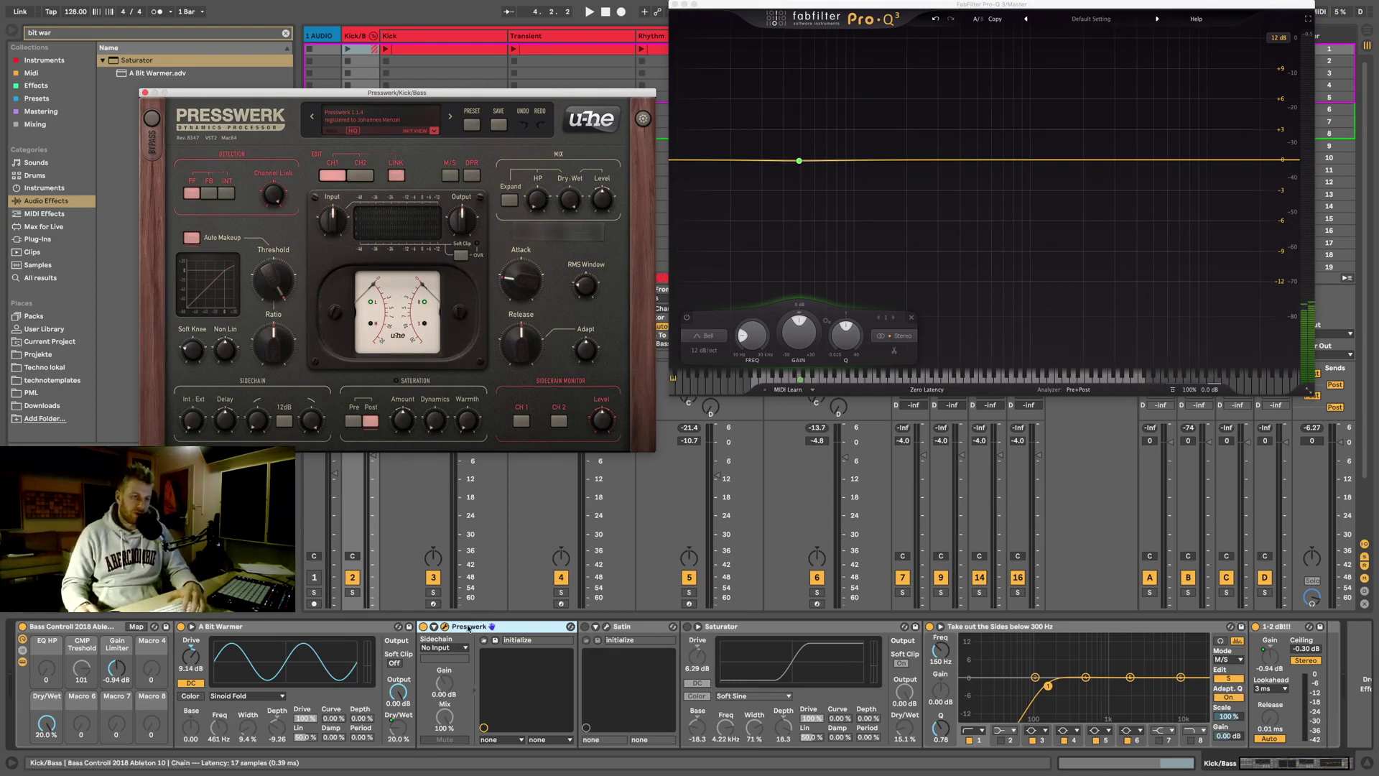
Step: Start playback and audition Presswerk's Init presets, including Init Limiter and Init Pump, up to Initialize, comparing against bypass
key(space)
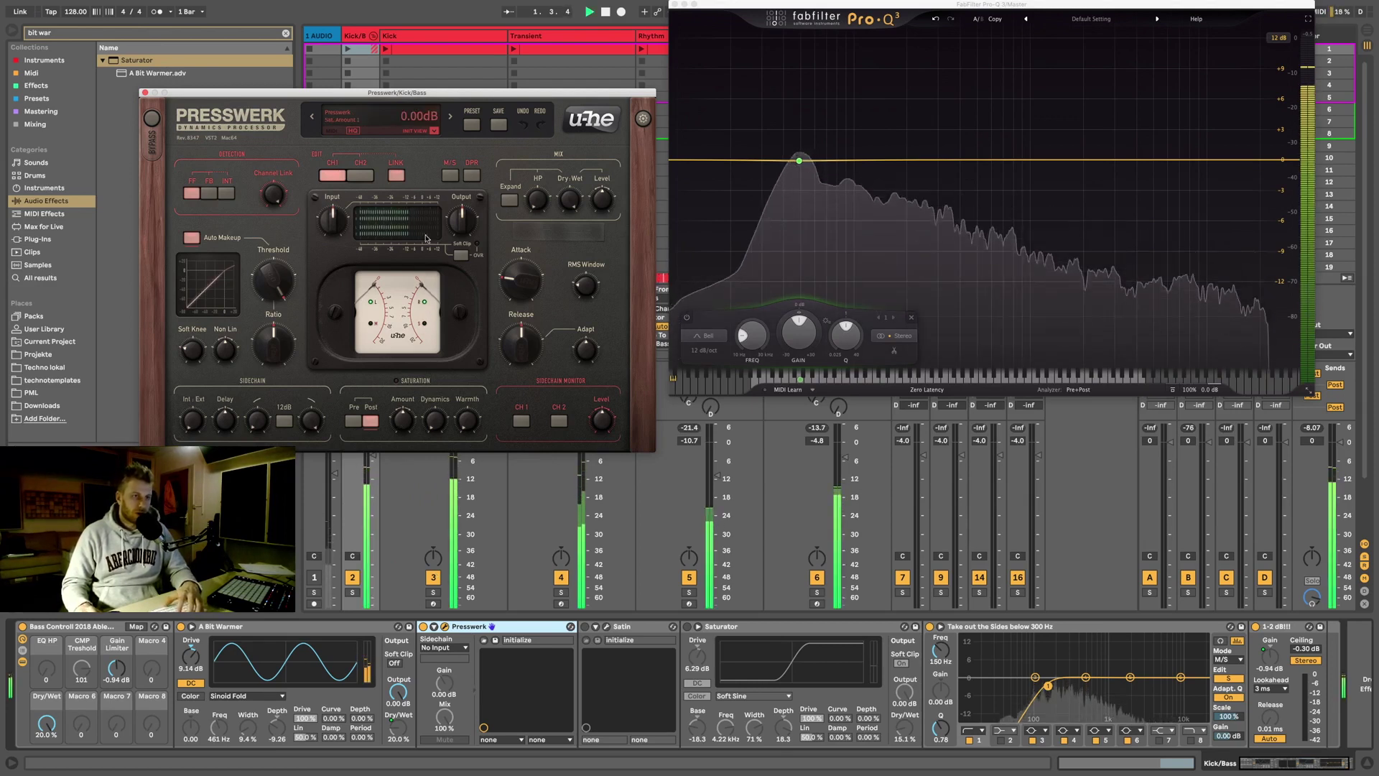
click(451, 116)
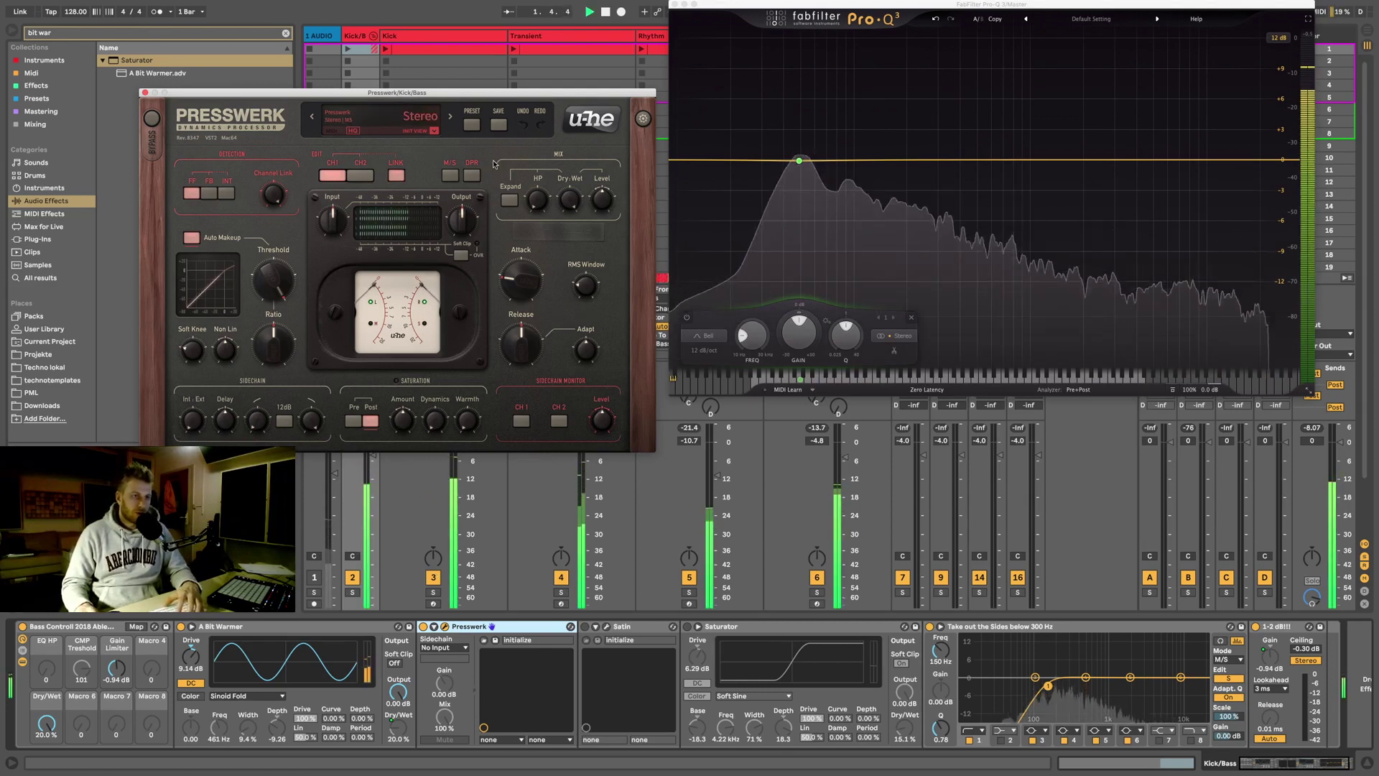
click(450, 118)
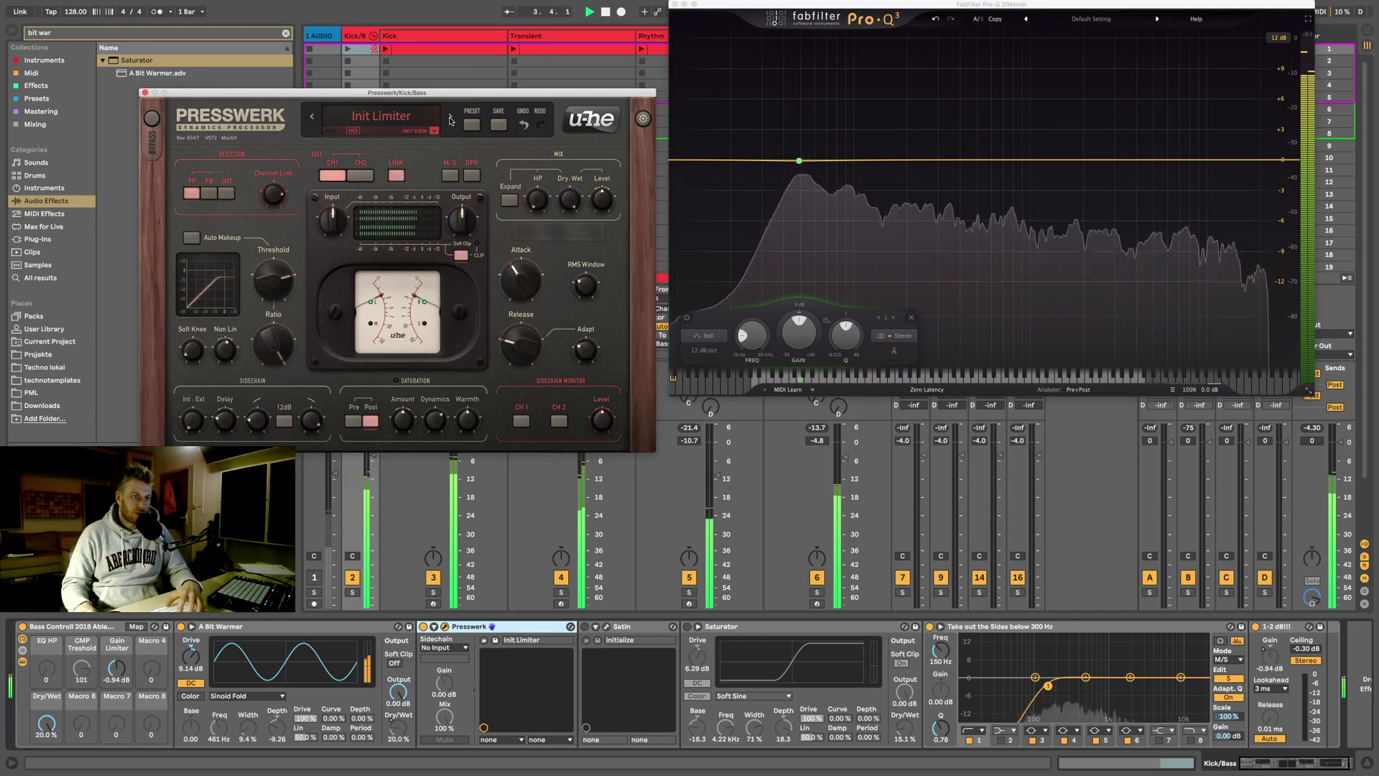
click(450, 118)
click(451, 118)
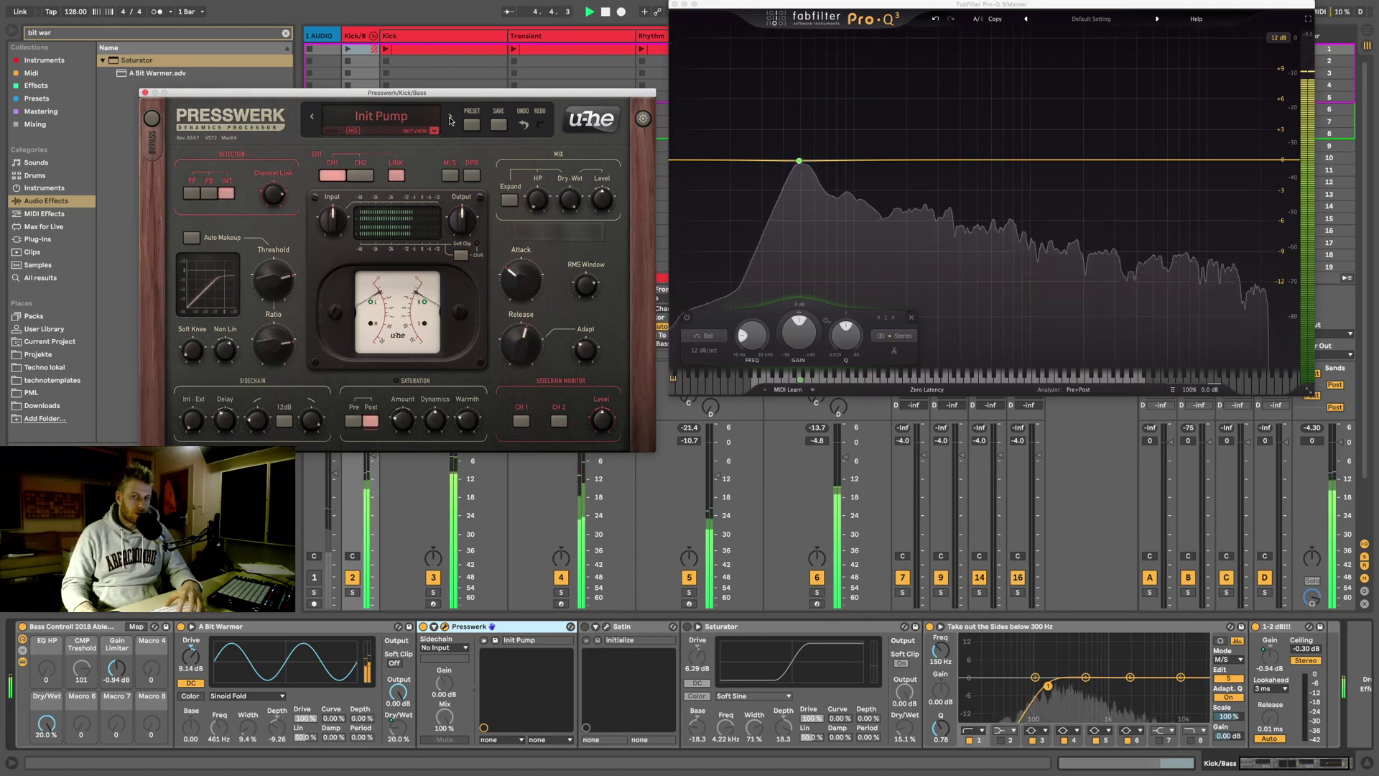
click(450, 119)
click(451, 120)
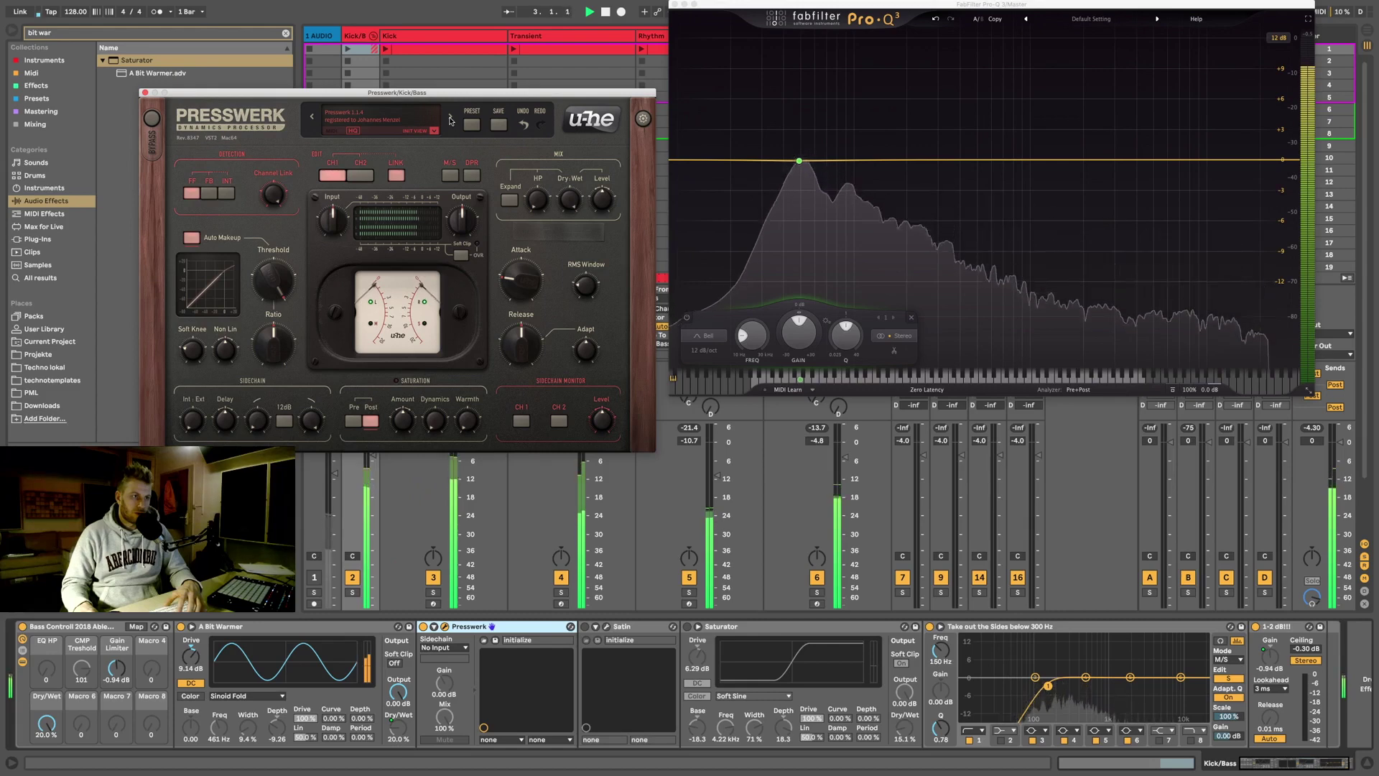
click(409, 736)
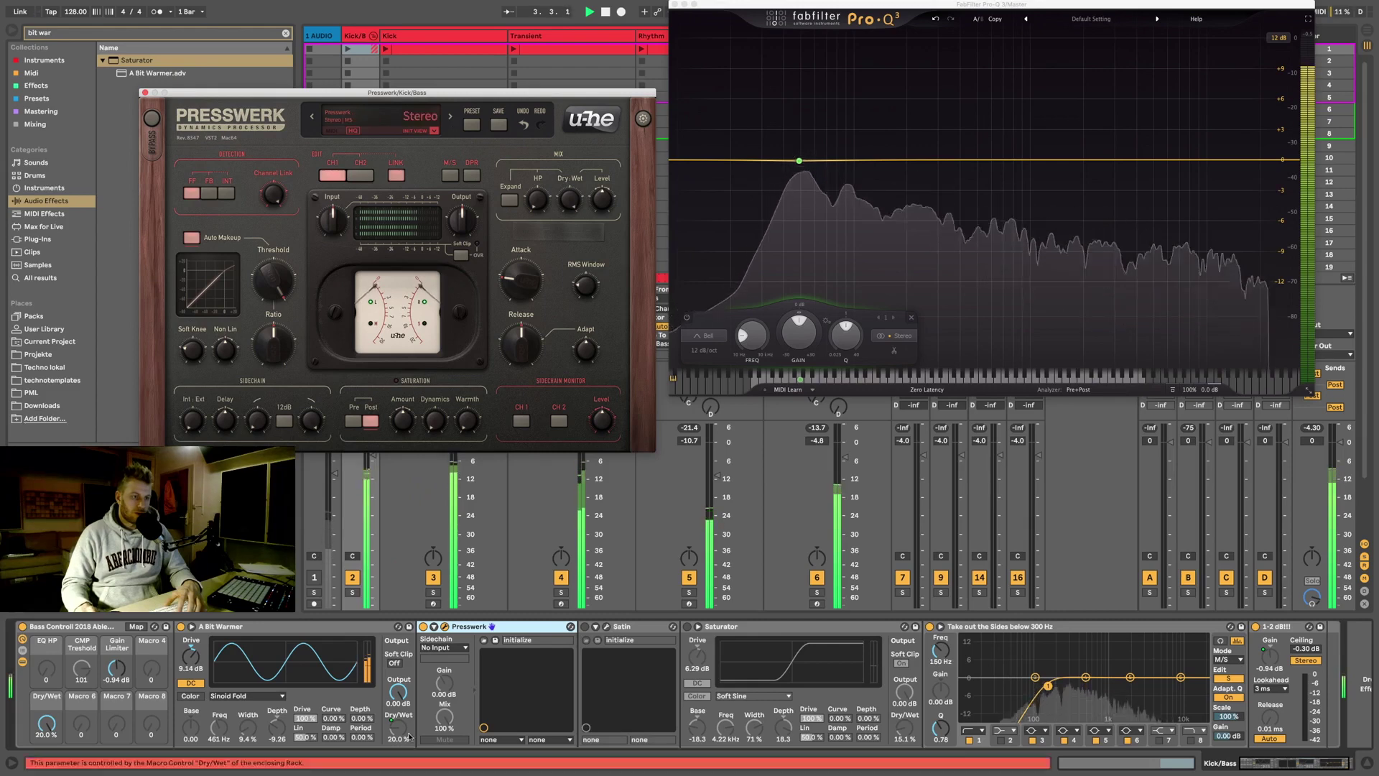
click(152, 119)
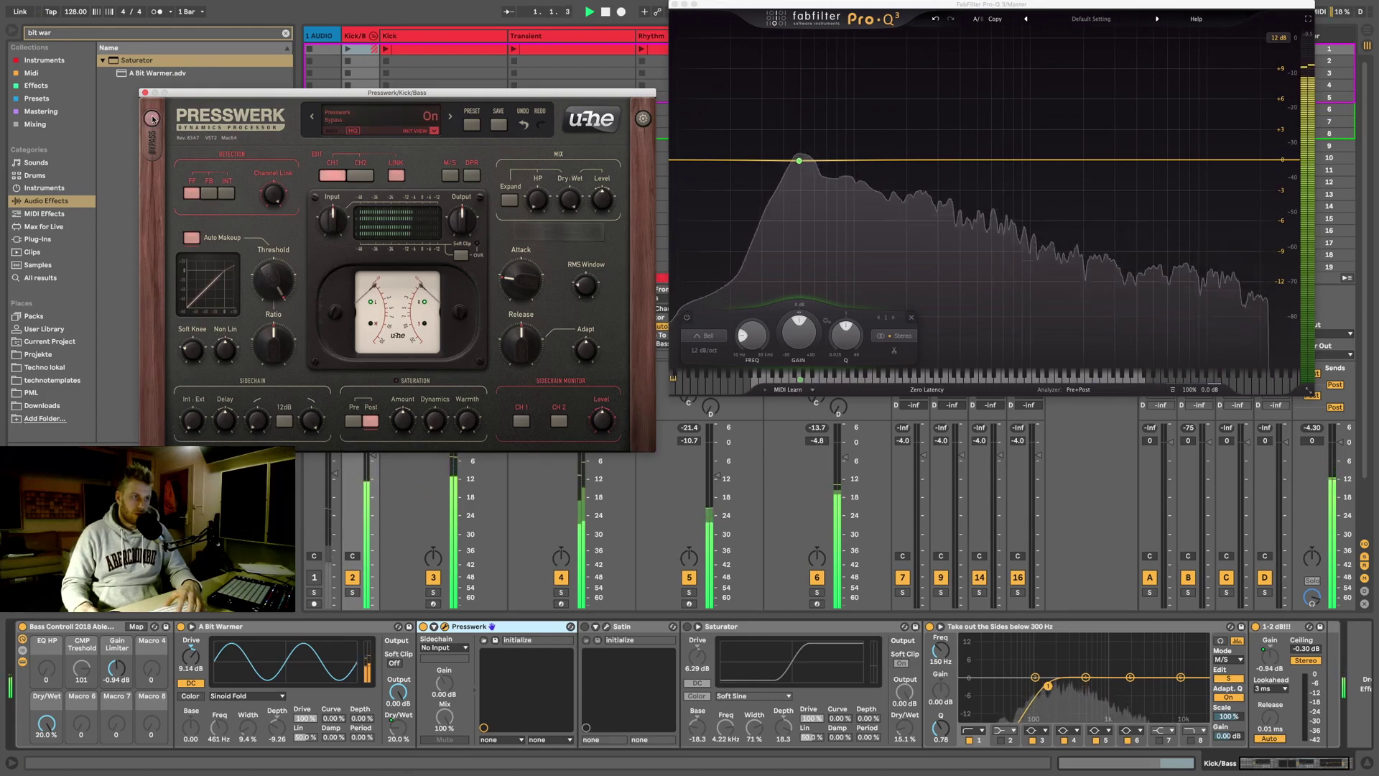
Step: Load the Mojo Silky Color preset in Presswerk and compare the sound with the effect bypassed and active
click(453, 121)
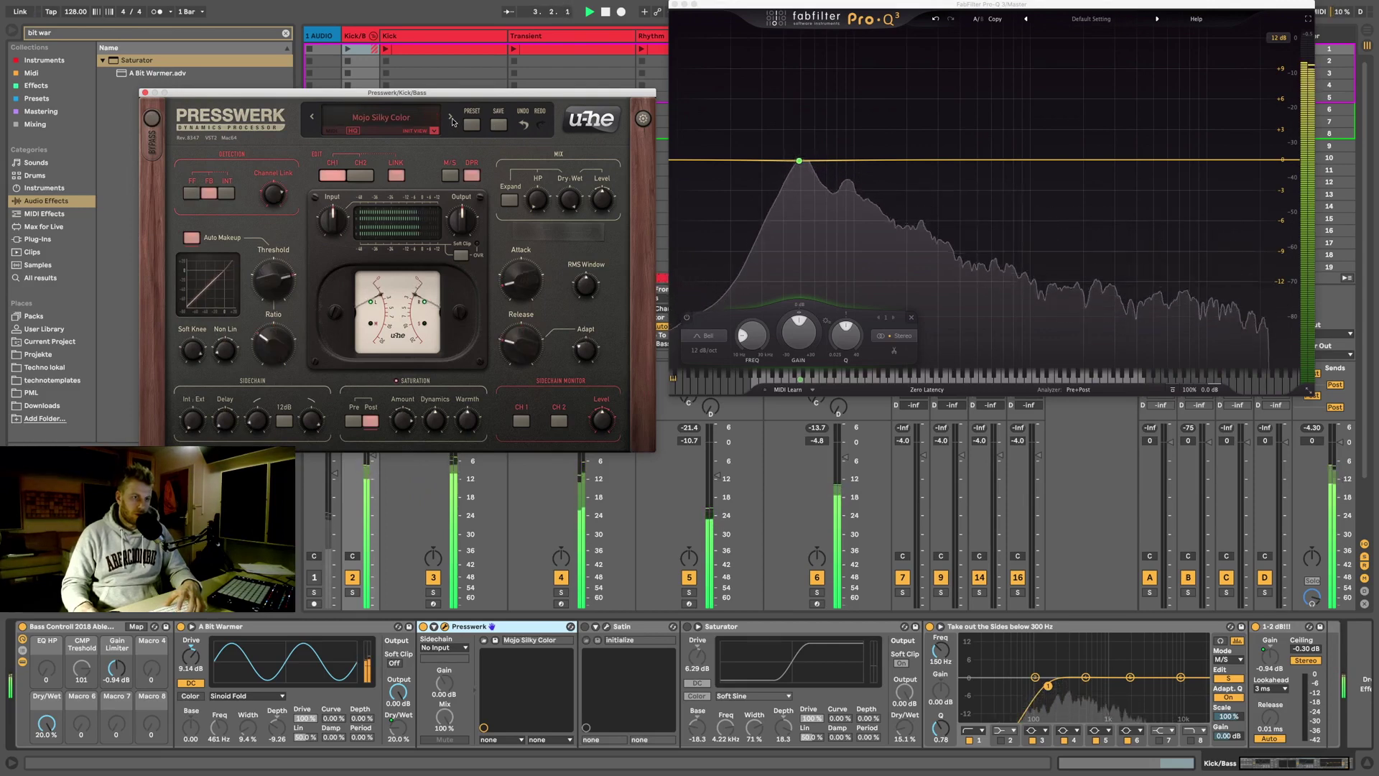
click(152, 121)
click(153, 120)
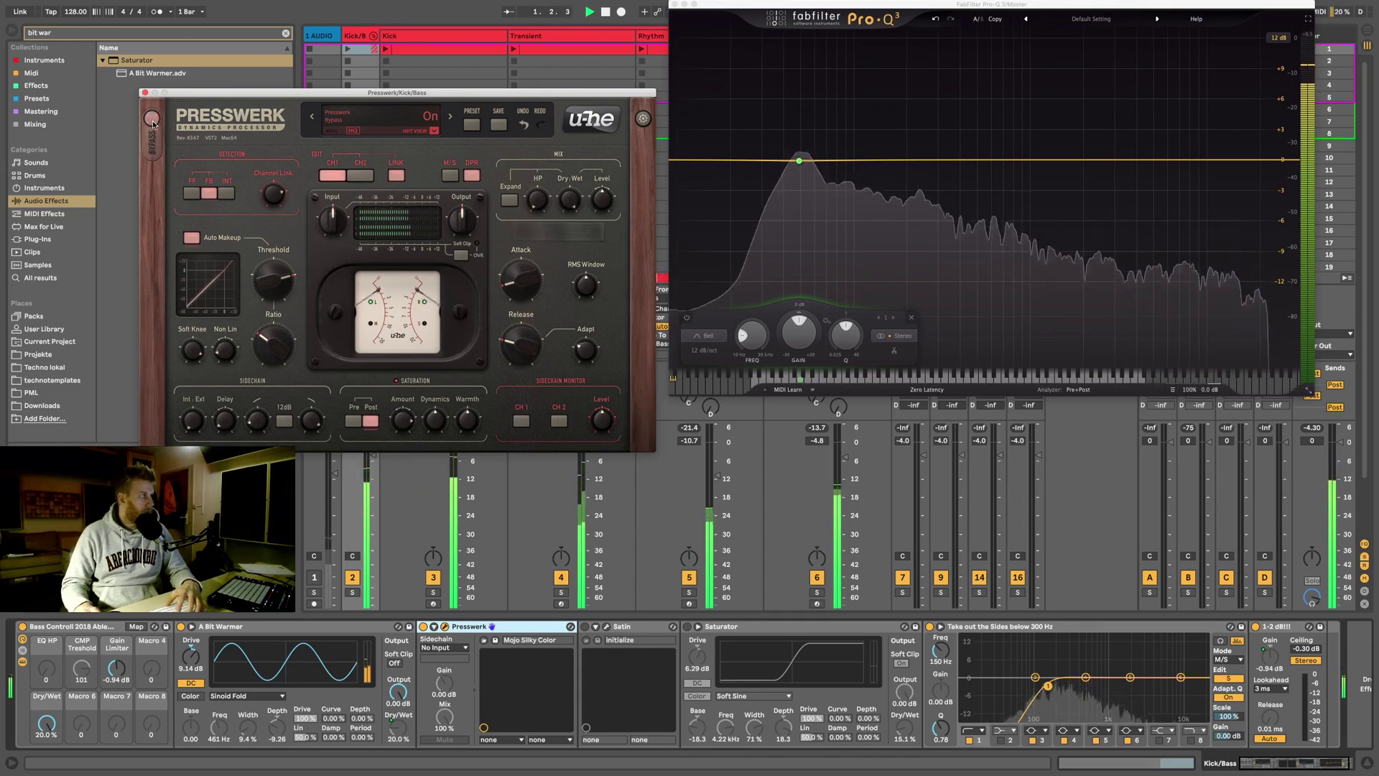
click(152, 120)
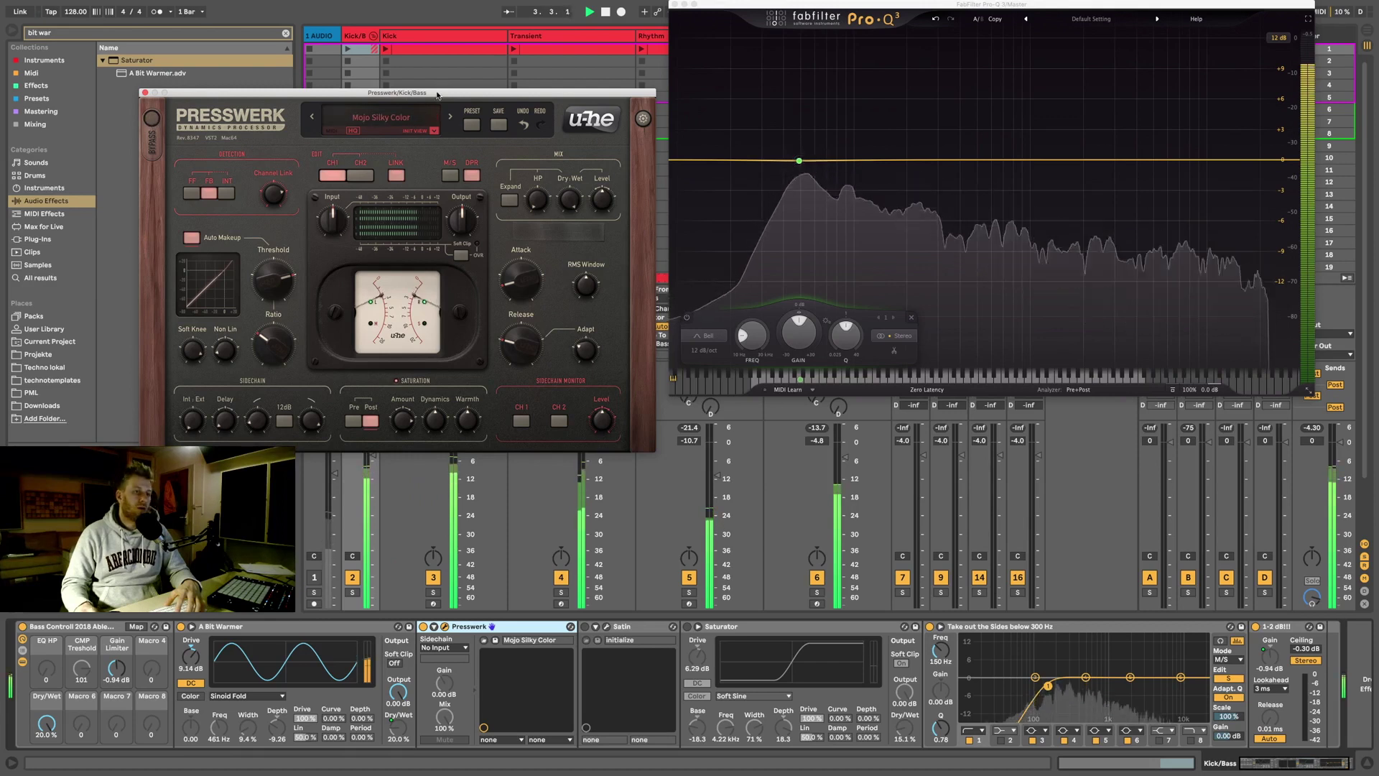
Step: Audition Presswerk's Mojo Spank Hard and Mojo Vari-Mu Bump presets, and load Mojo Werk Density
click(451, 117)
click(452, 118)
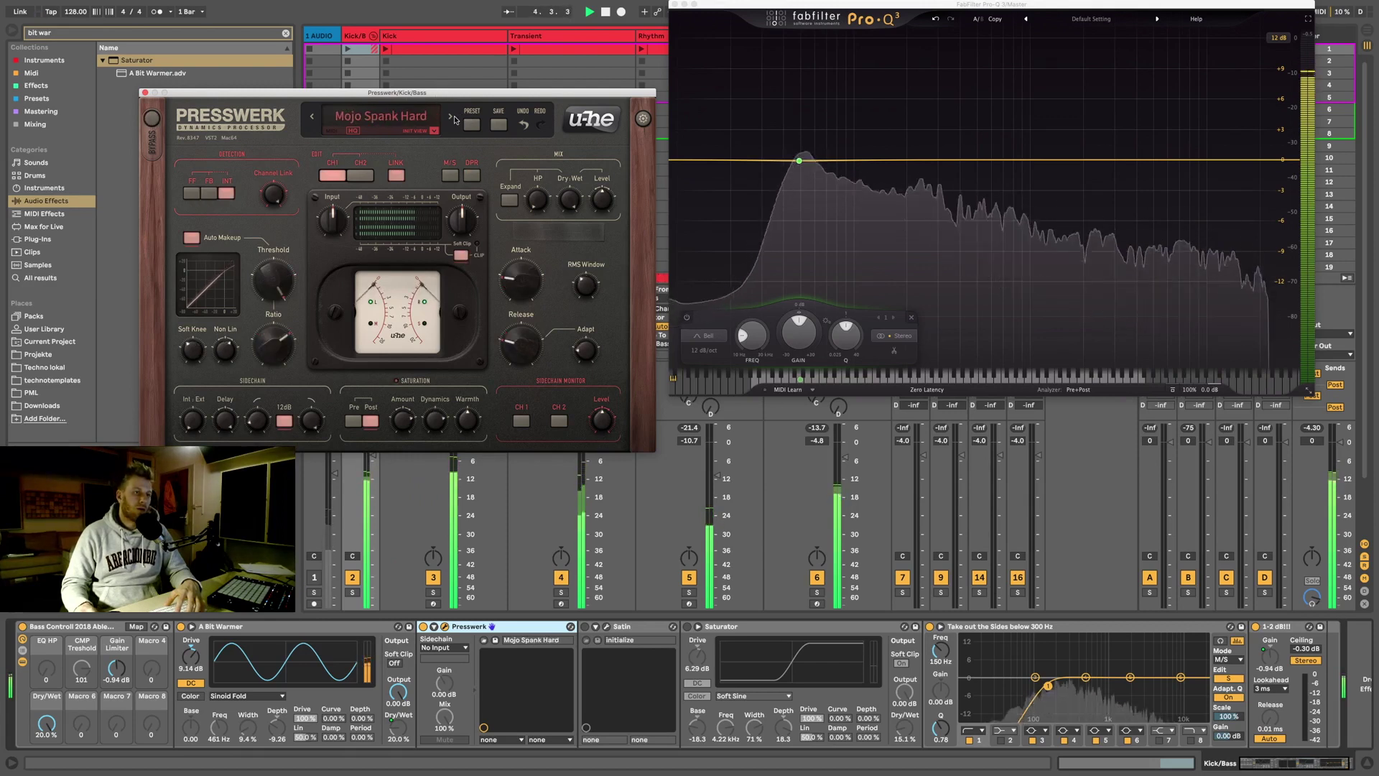
click(452, 117)
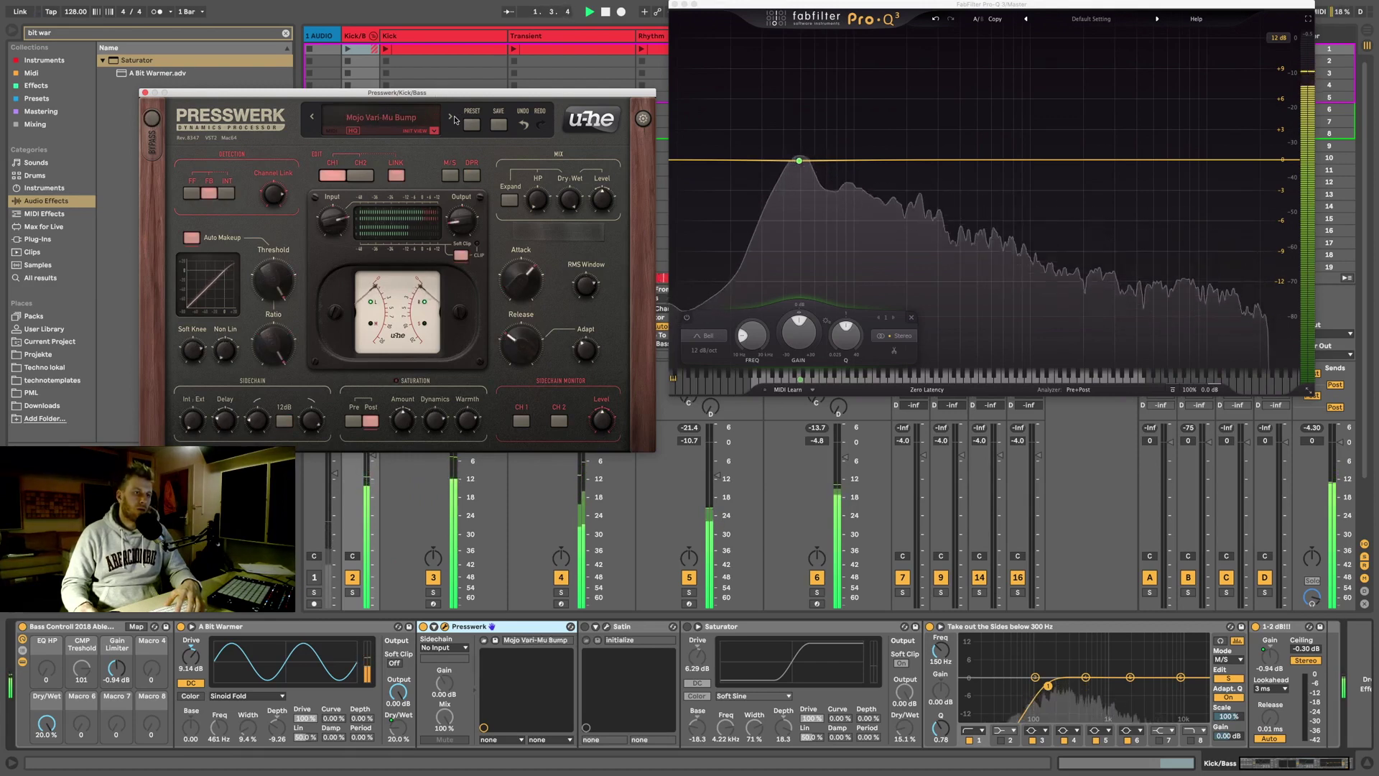
click(451, 118)
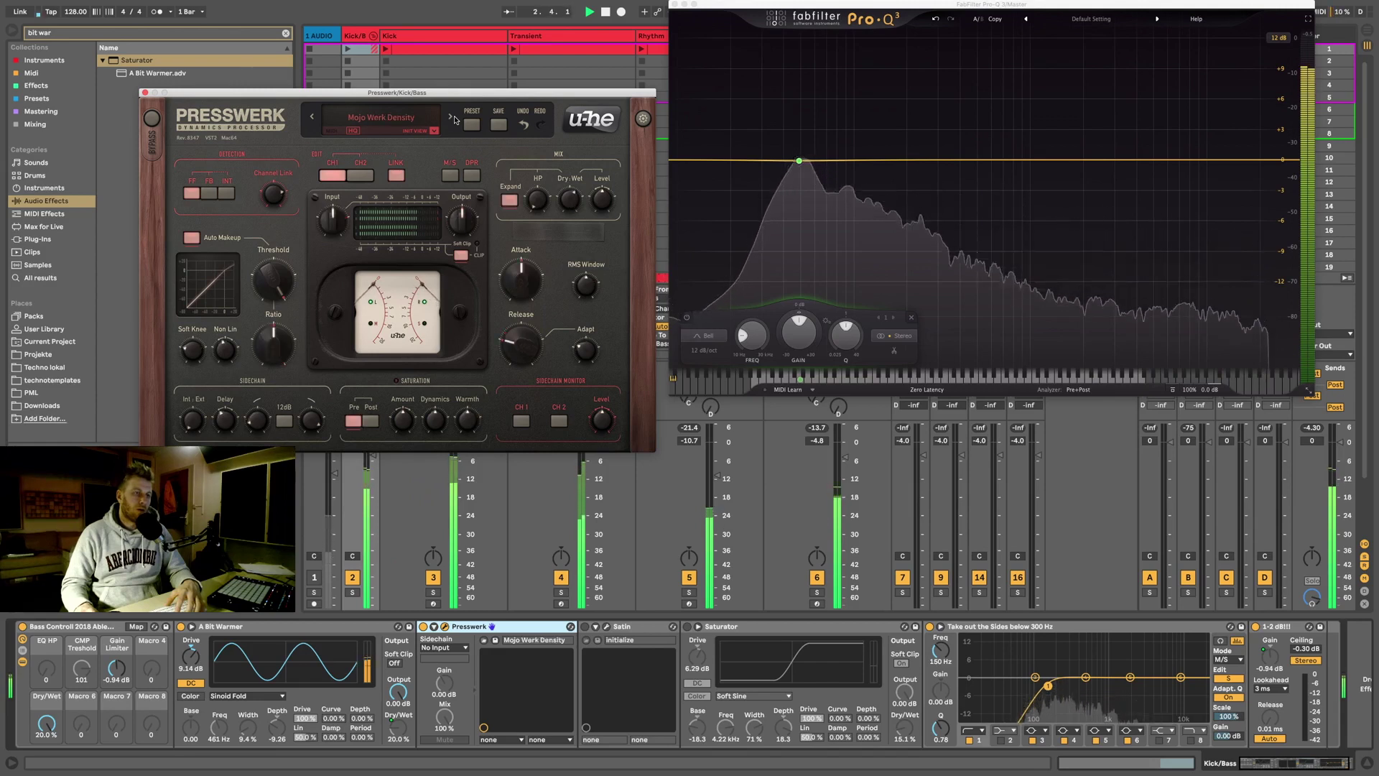
Step: Briefly solo and mute the reverb rumble track during playback to check its contribution to the low end
click(817, 593)
click(817, 593)
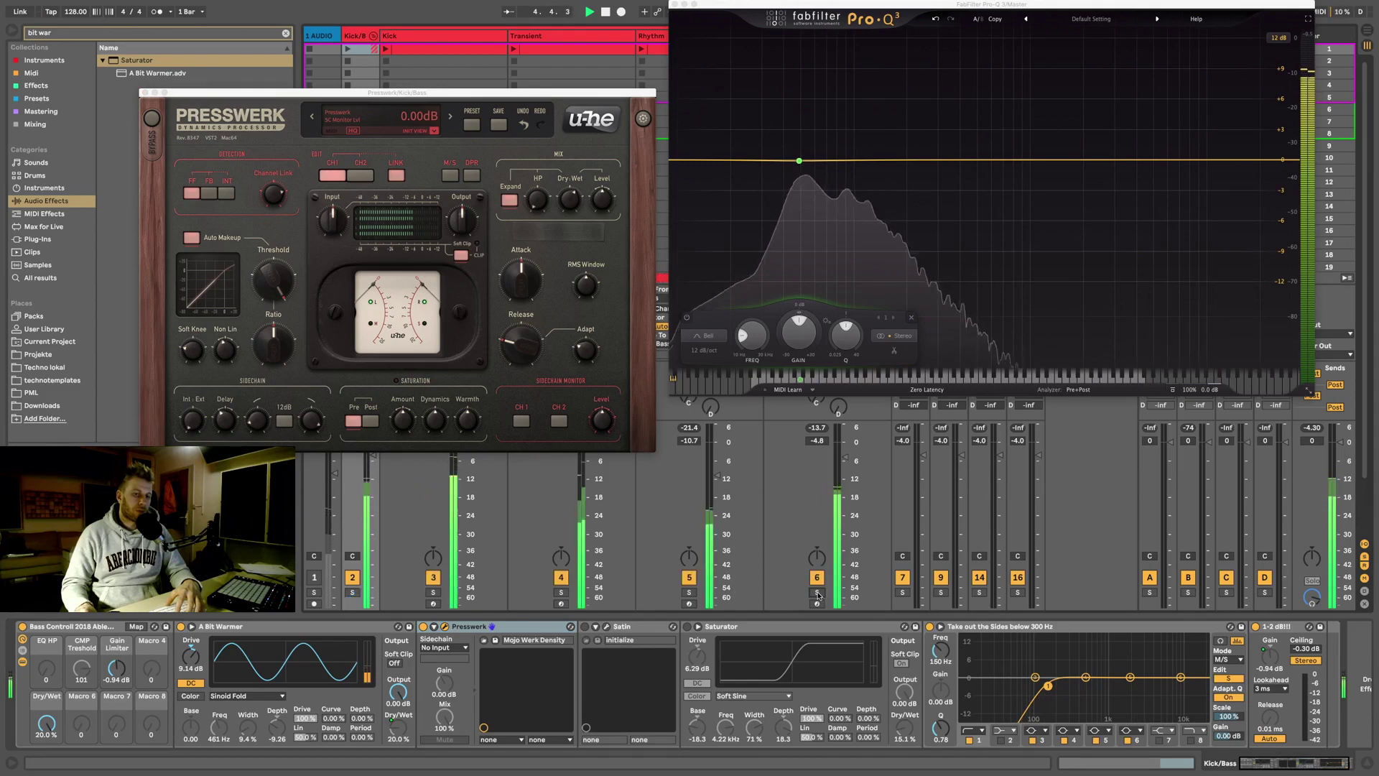
click(818, 578)
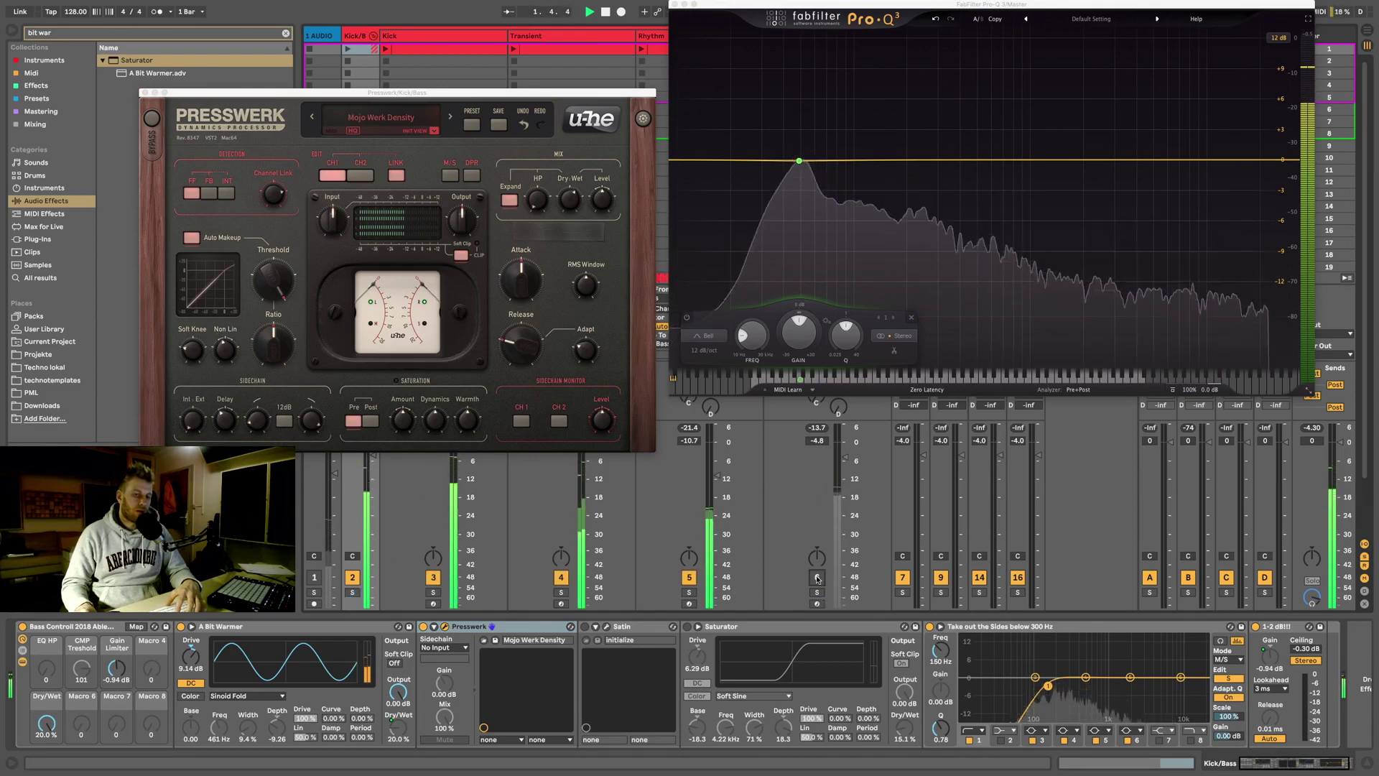
click(817, 577)
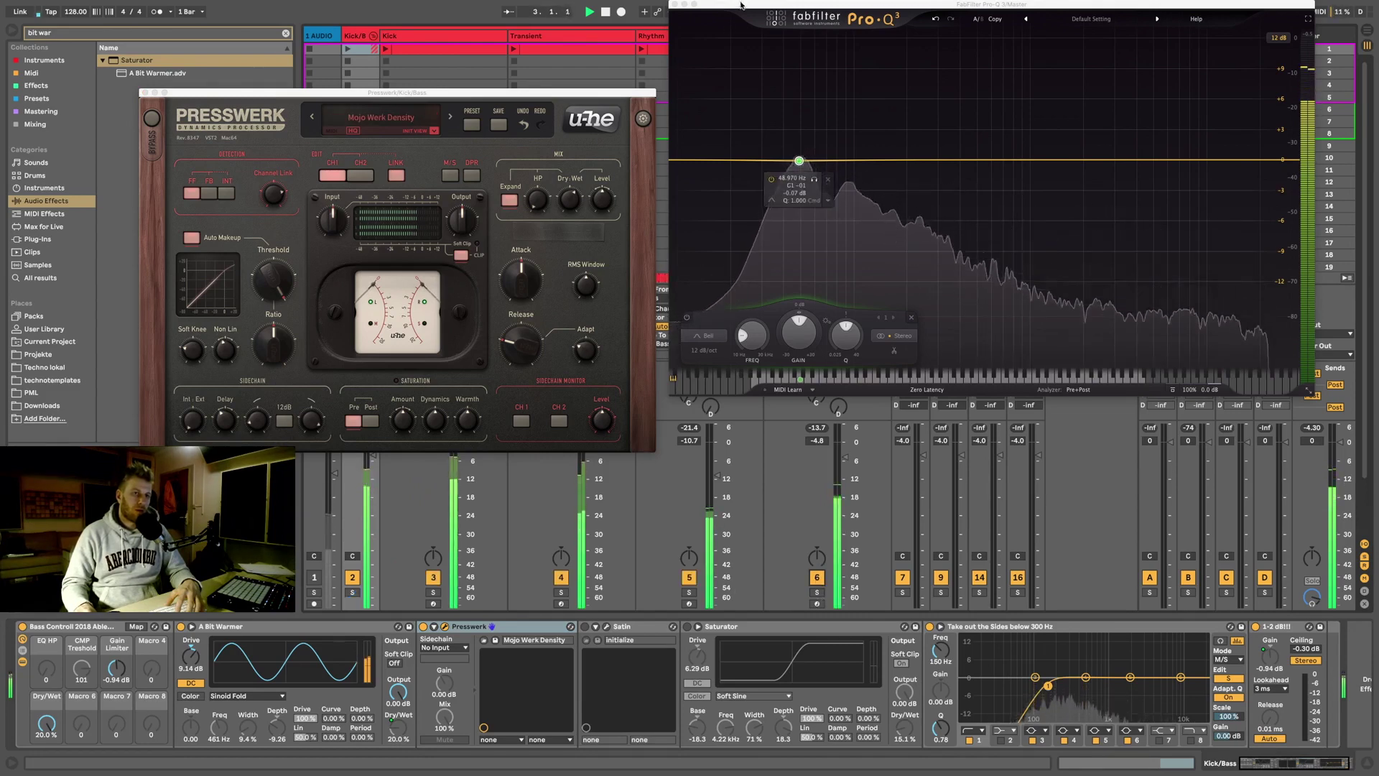
Step: Lower the second EQ Eight filter on the reverb rumble track to about 63.9 Hz while the loop plays
drag(740, 5, 82, 137)
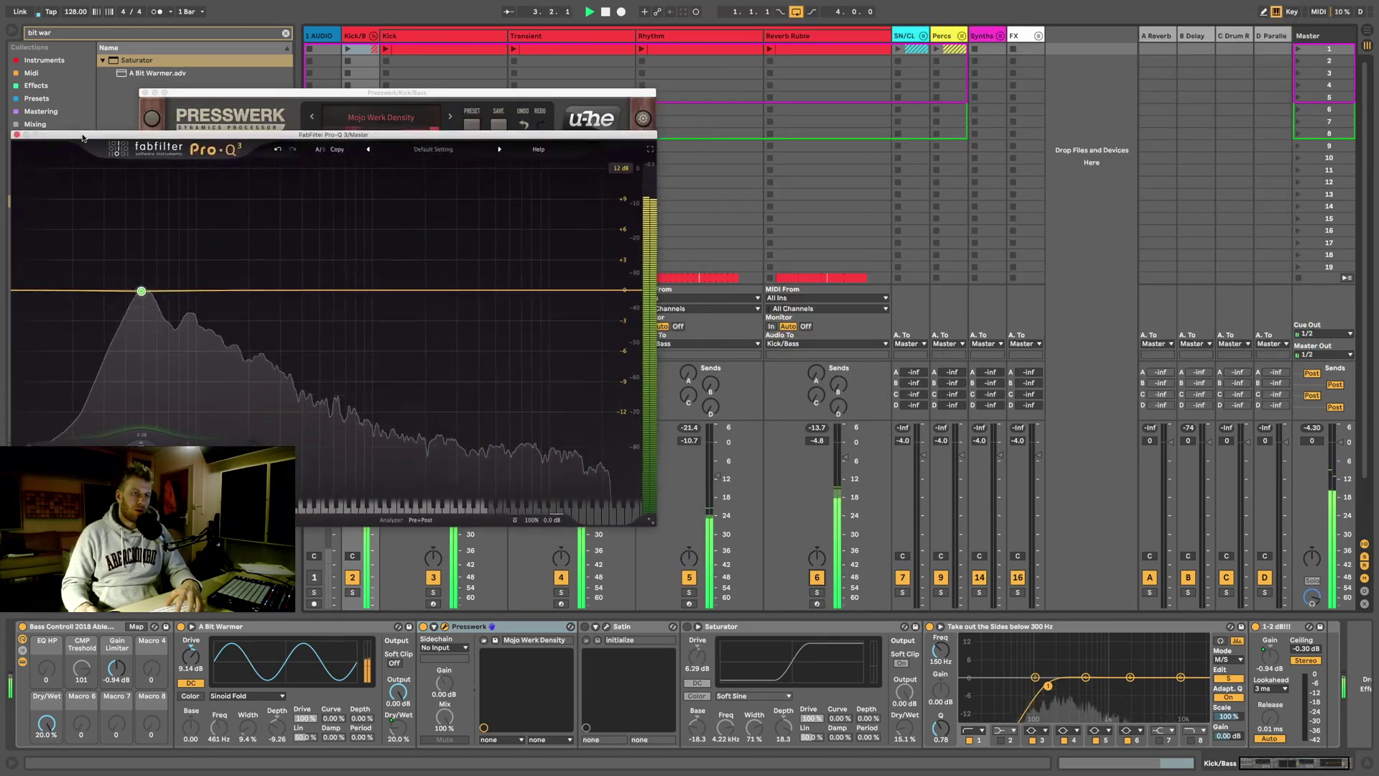
click(816, 38)
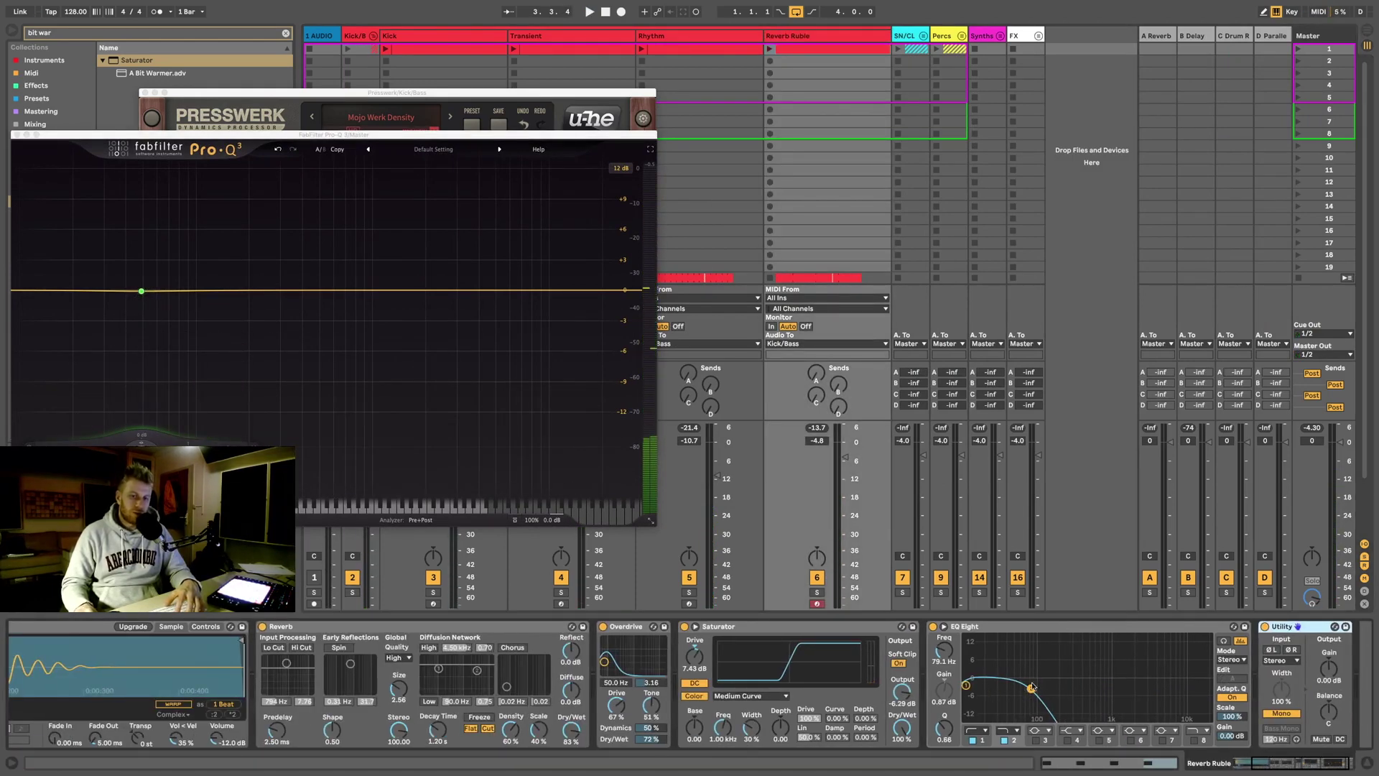
key(space)
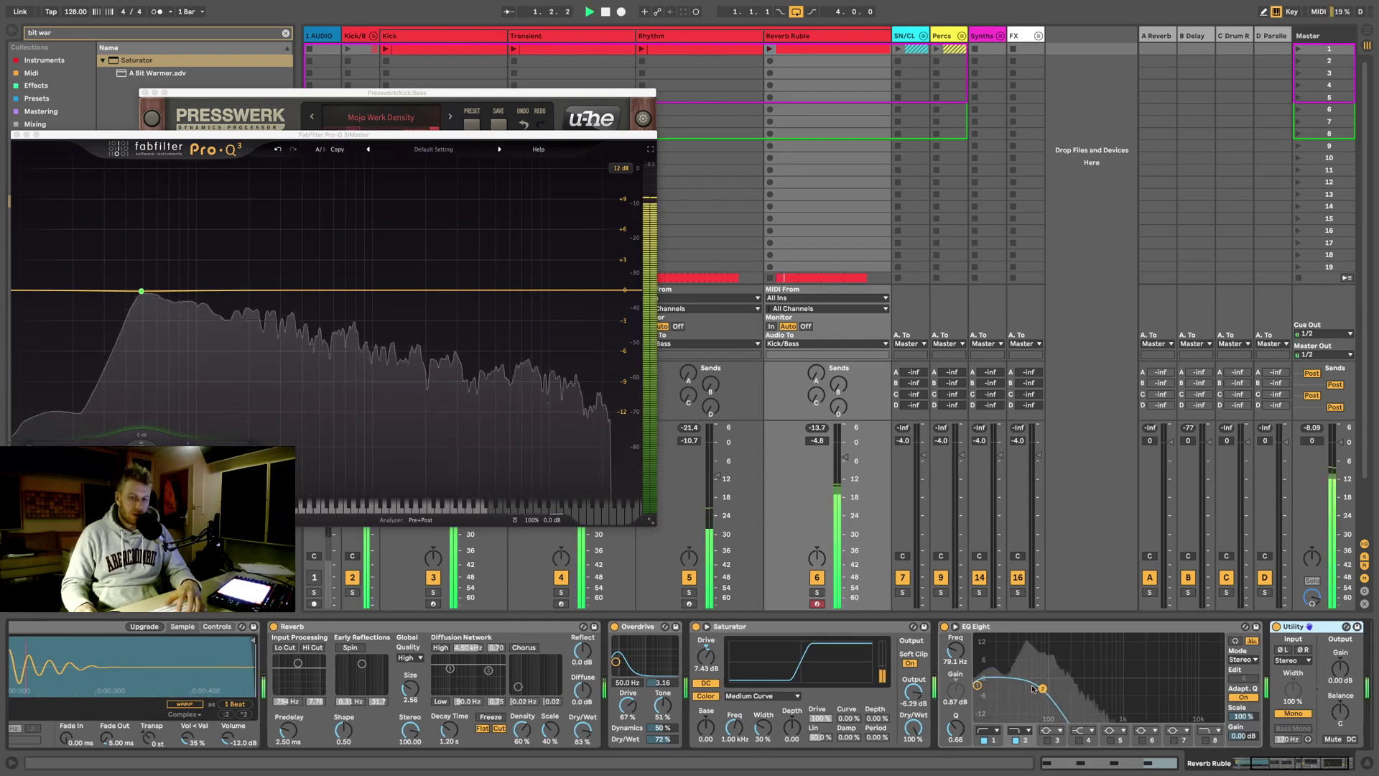
drag(1047, 694, 1040, 694)
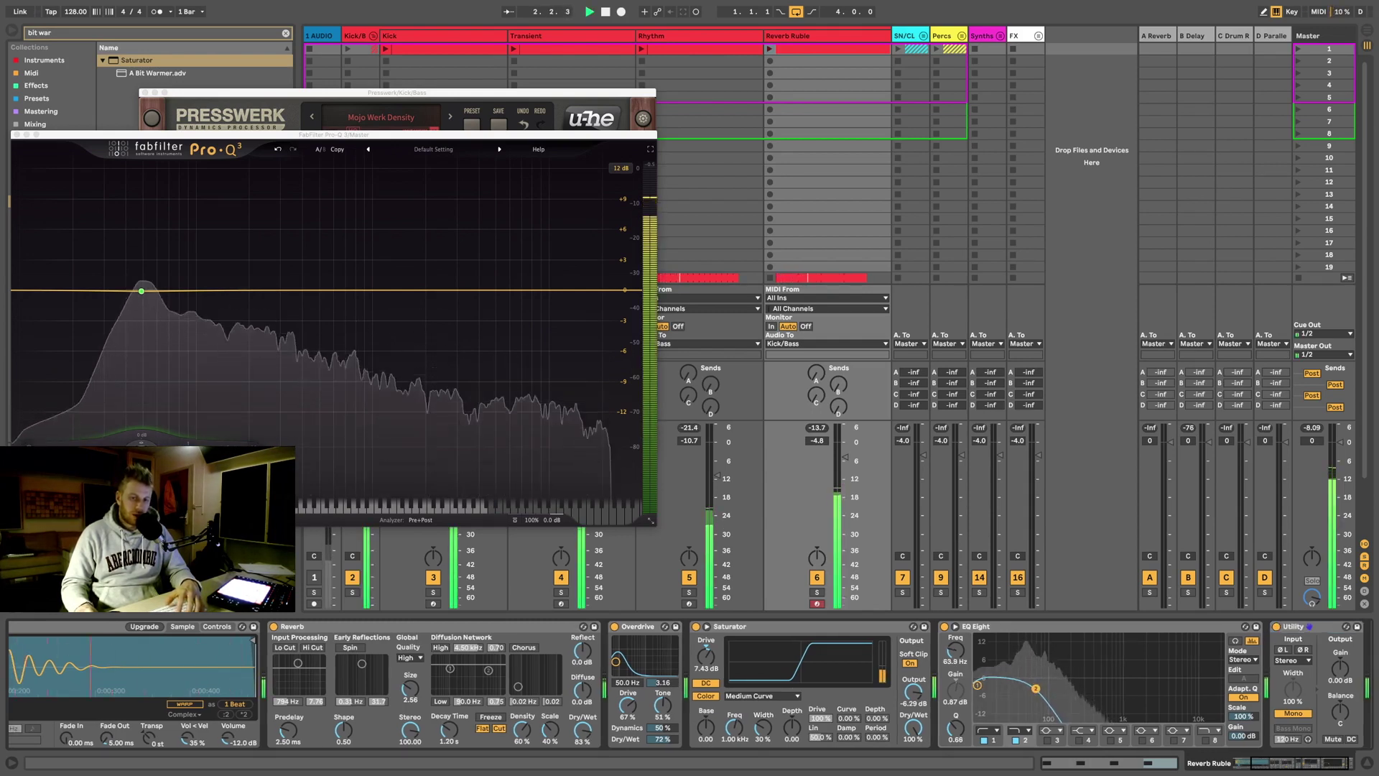
drag(1035, 688, 1036, 689)
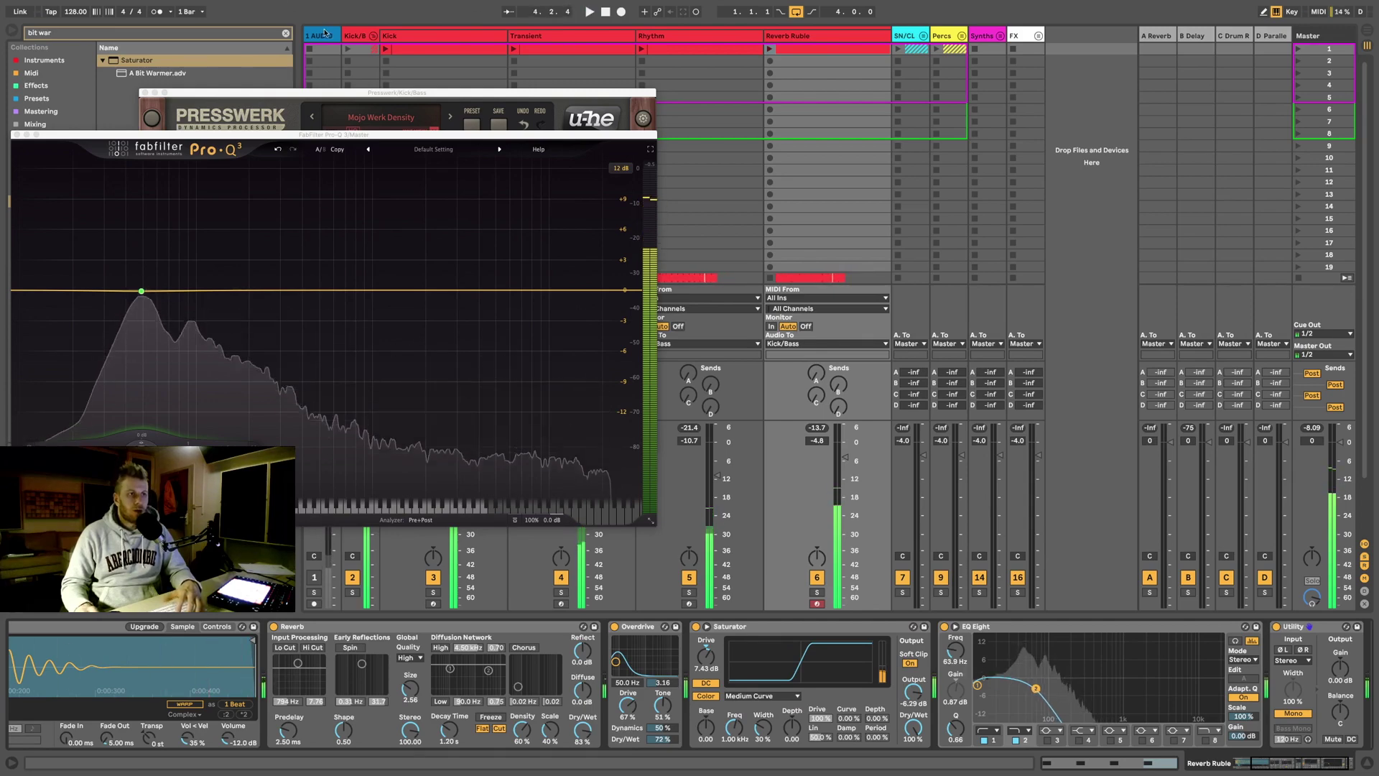
Step: Return to the Kick/Bass group, switch Presswerk off, and close its window after moving the Pro-Q 3 analyzer aside
click(355, 34)
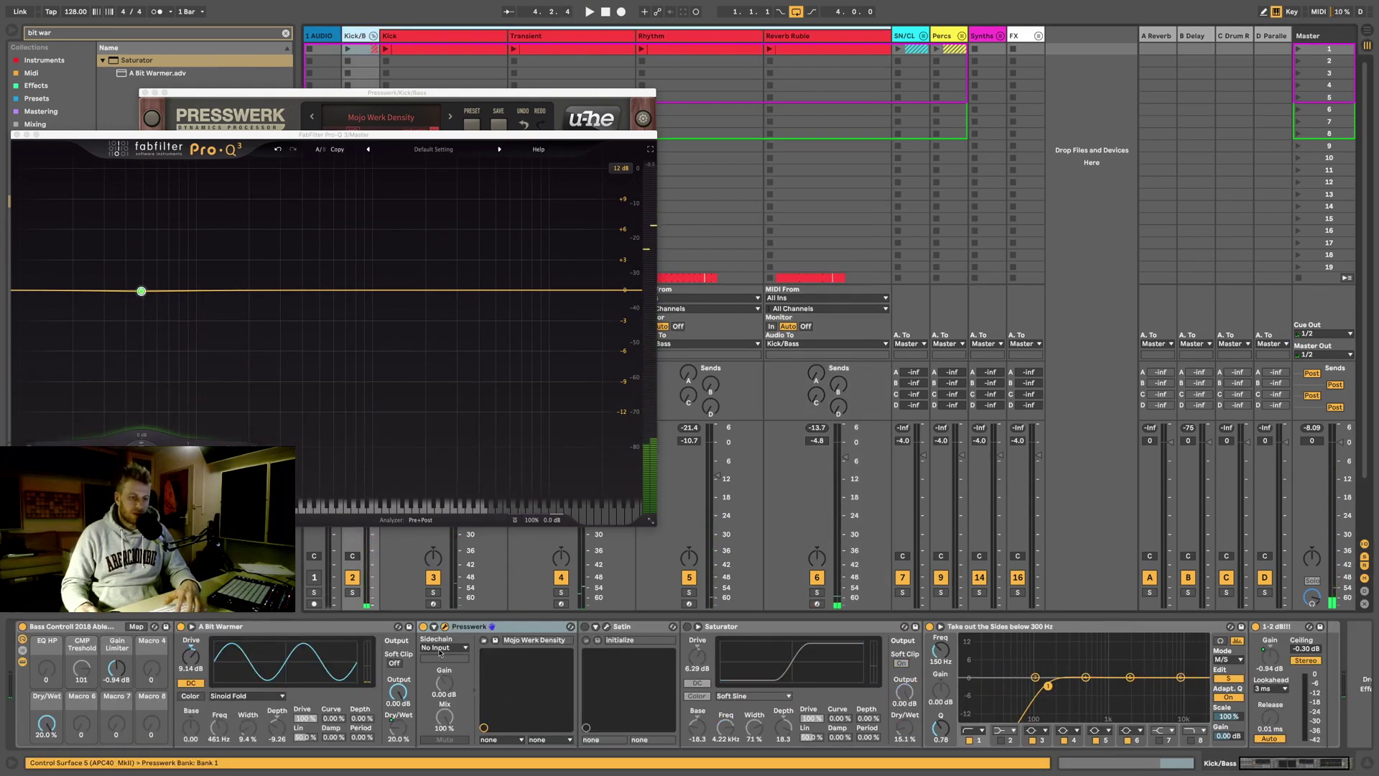
click(530, 630)
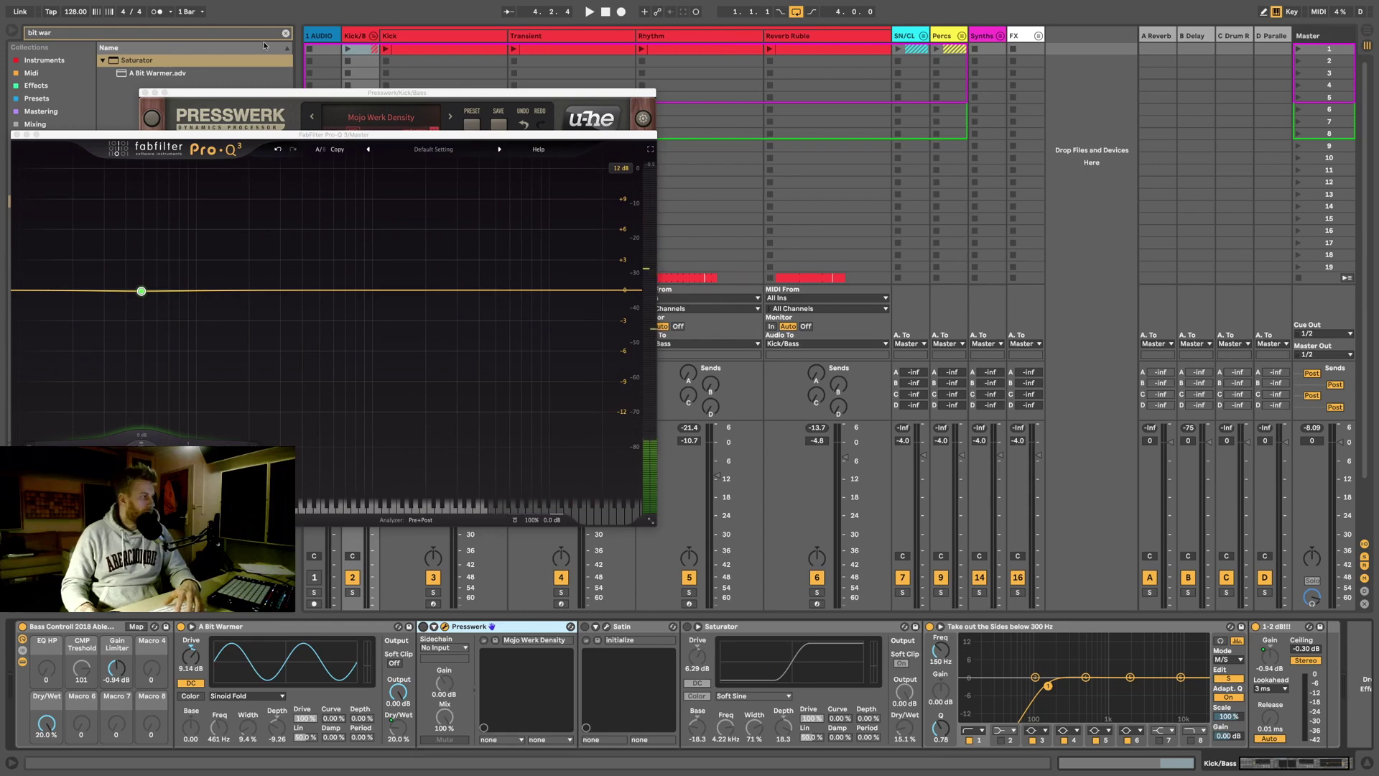
drag(220, 138, 909, 35)
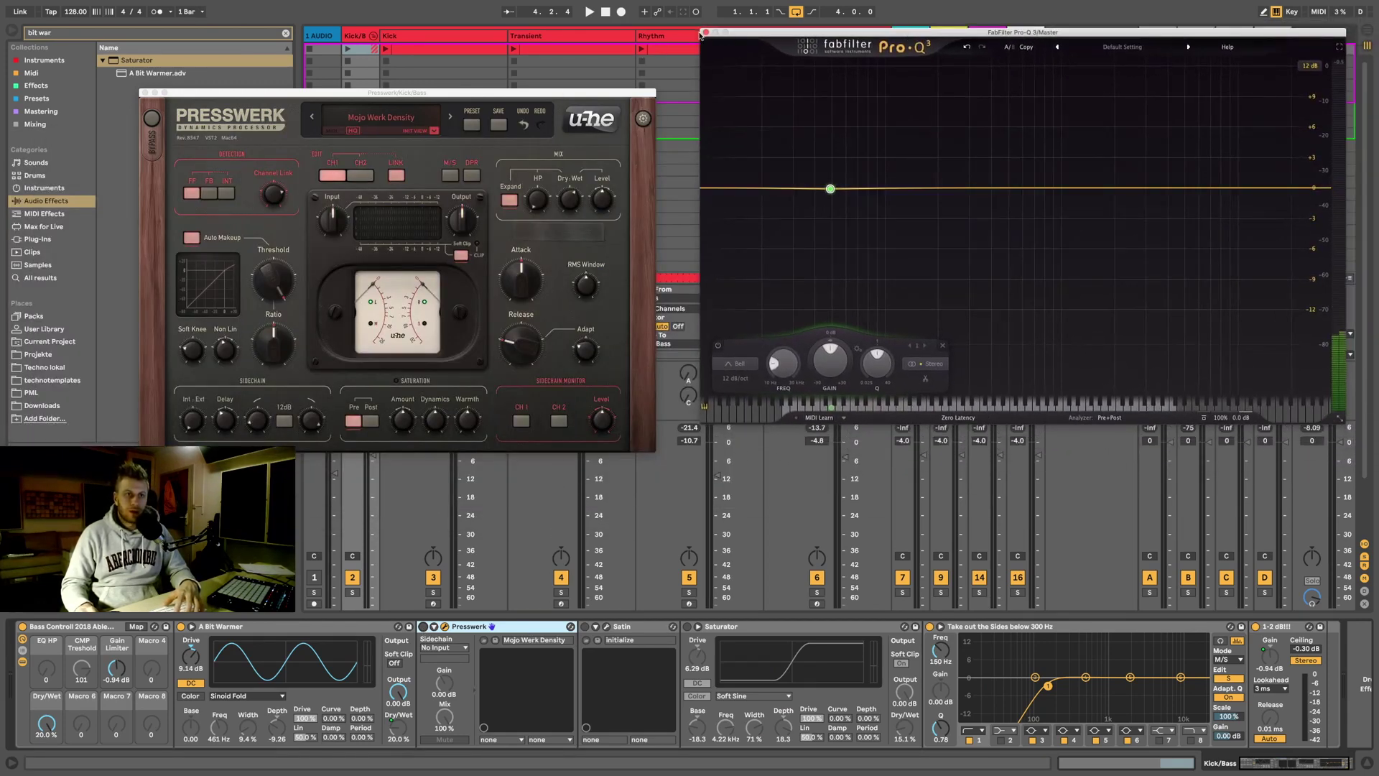
click(144, 93)
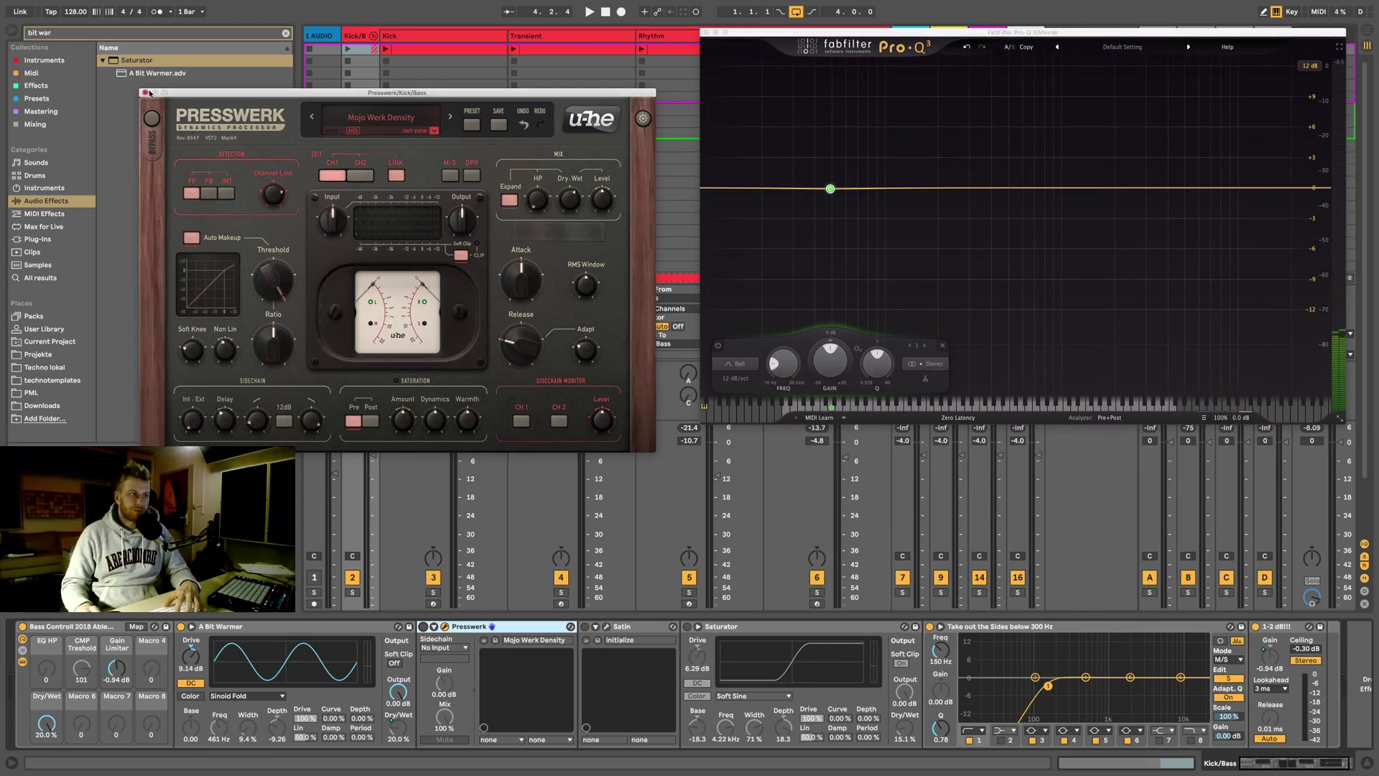
click(144, 93)
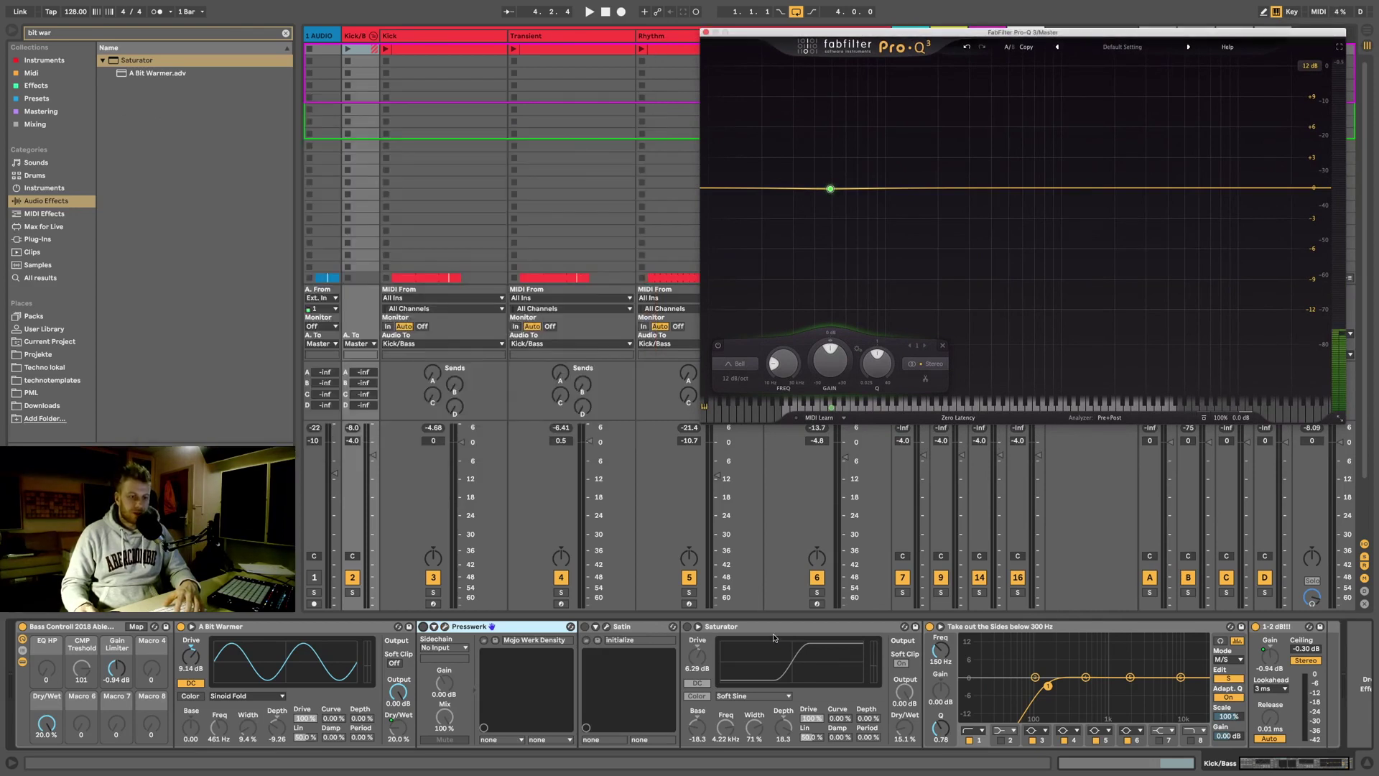
Step: Open Satin on the Kick/Bass group, expand its Service section, and set the tape Asperity to -100 dB, checking with playback
click(585, 626)
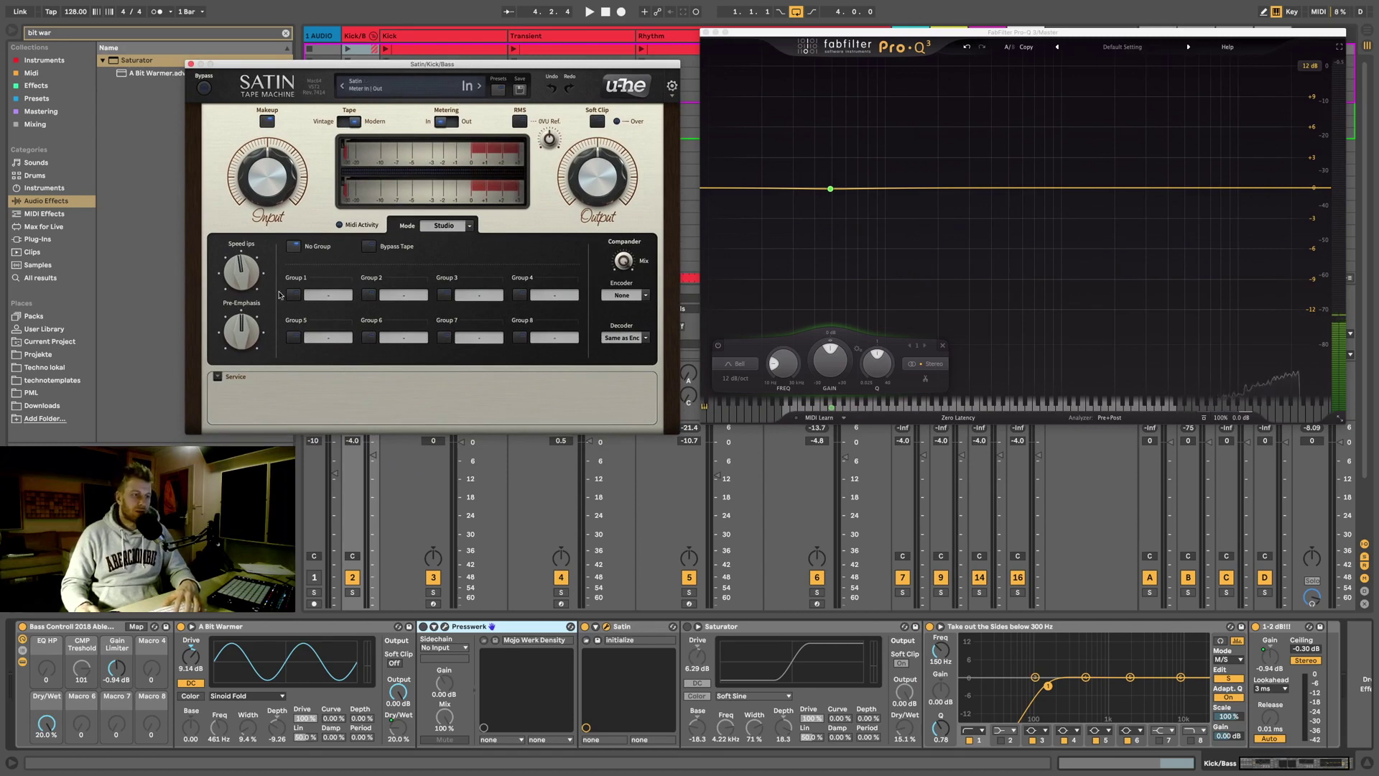
click(218, 377)
key(space)
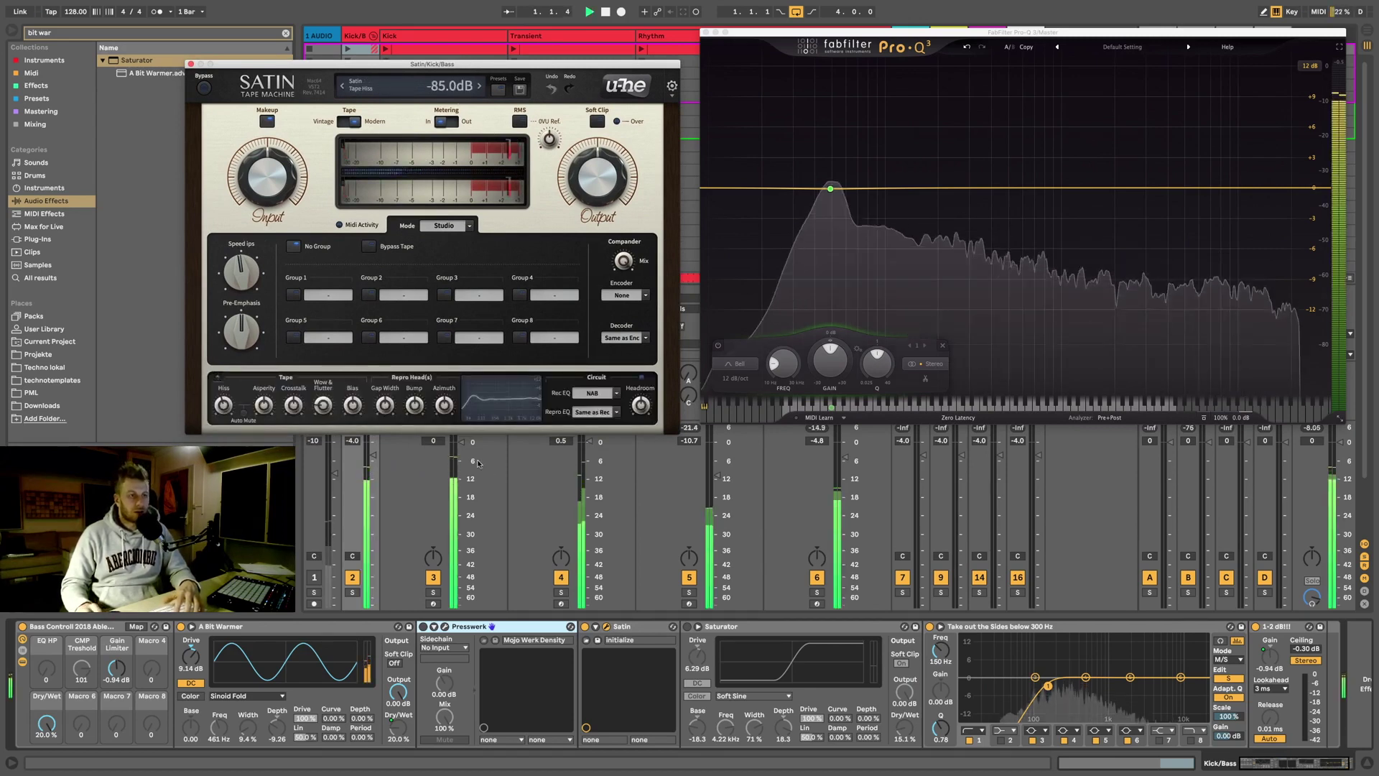
key(space)
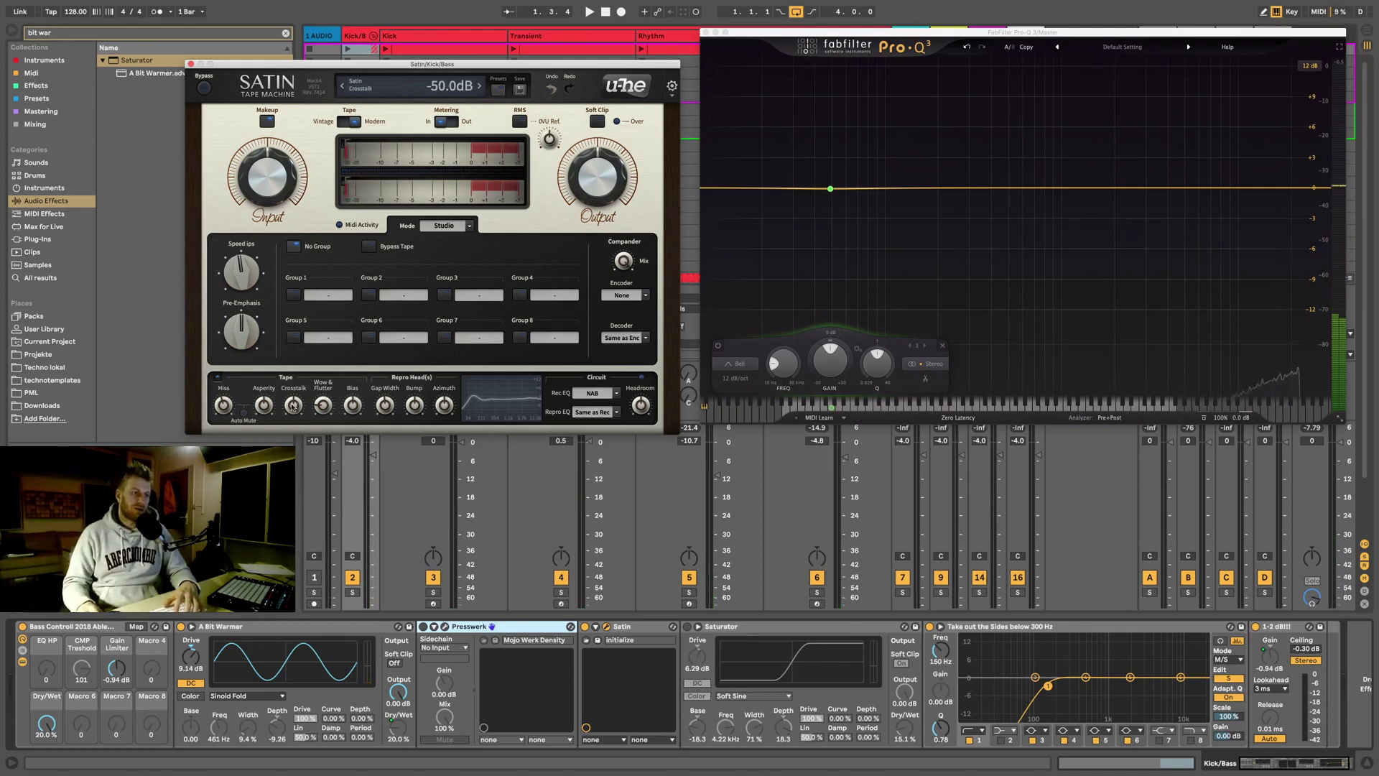
drag(269, 410, 268, 431)
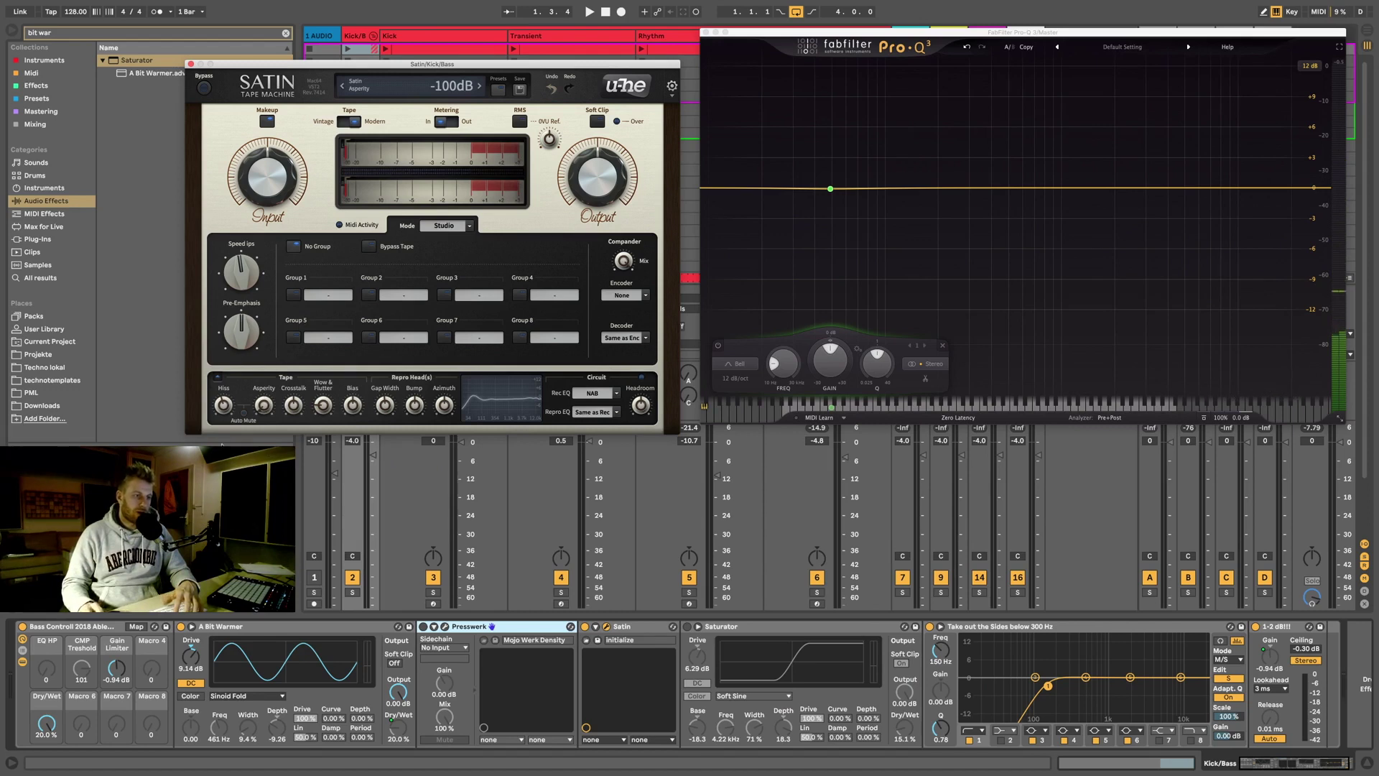
key(space)
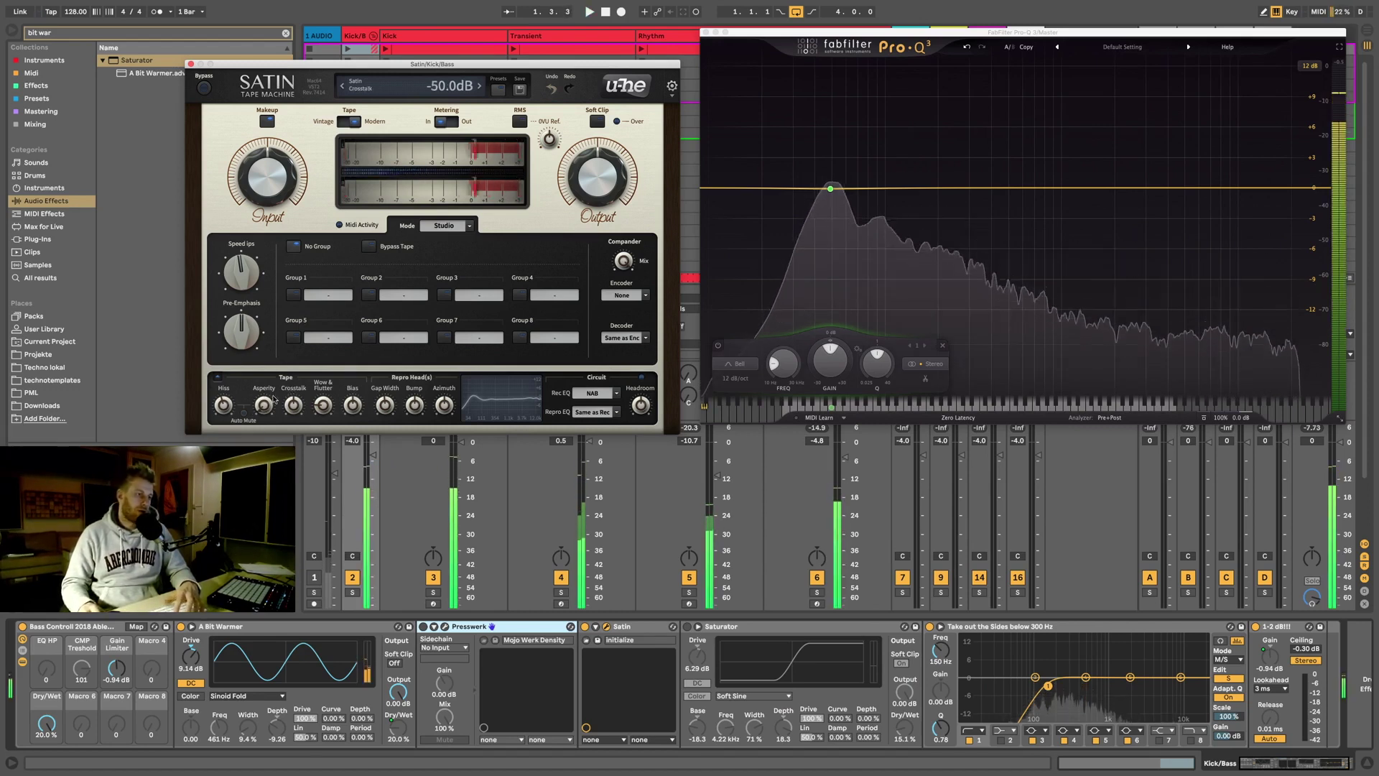
Step: Raise Satin's tape Hiss to -40 dB during playback, then switch on Auto Mute and restart the loop
drag(230, 414, 278, 391)
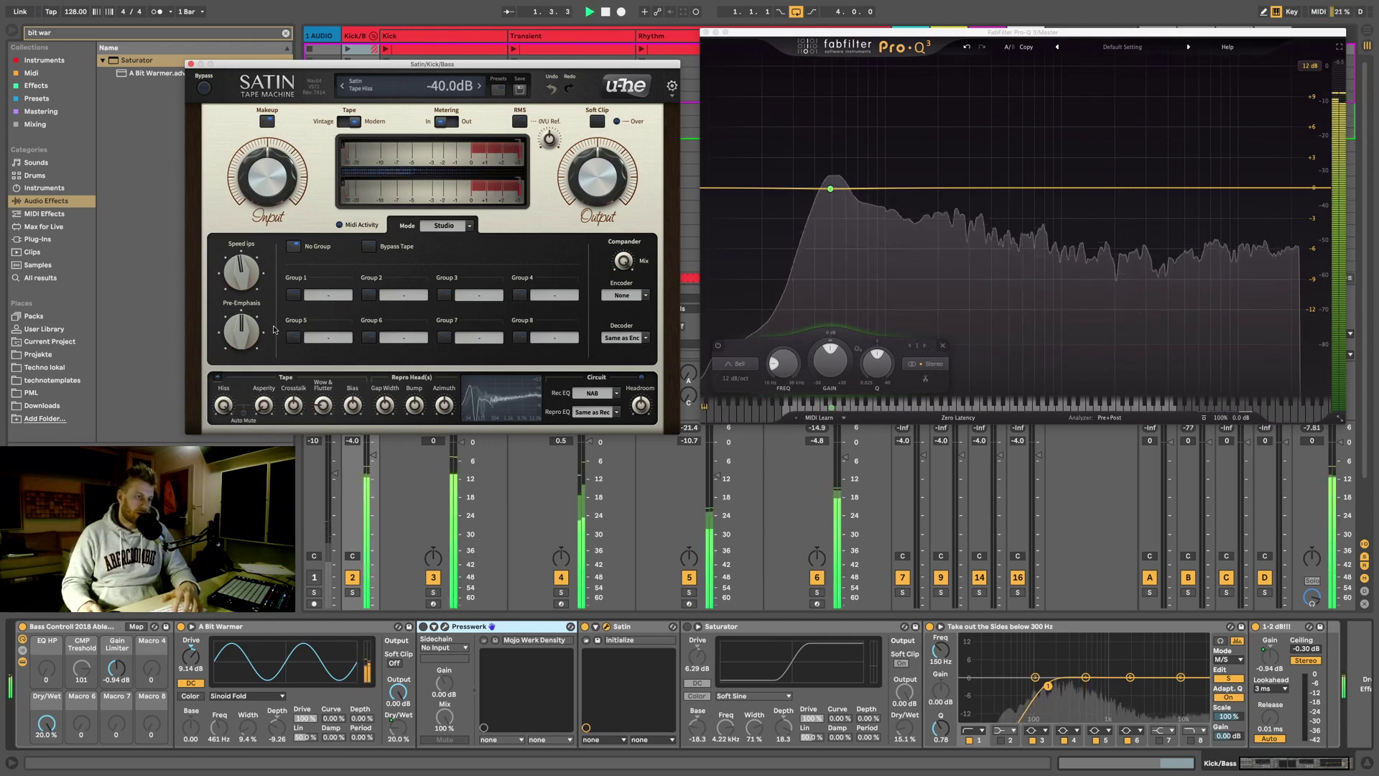
key(space)
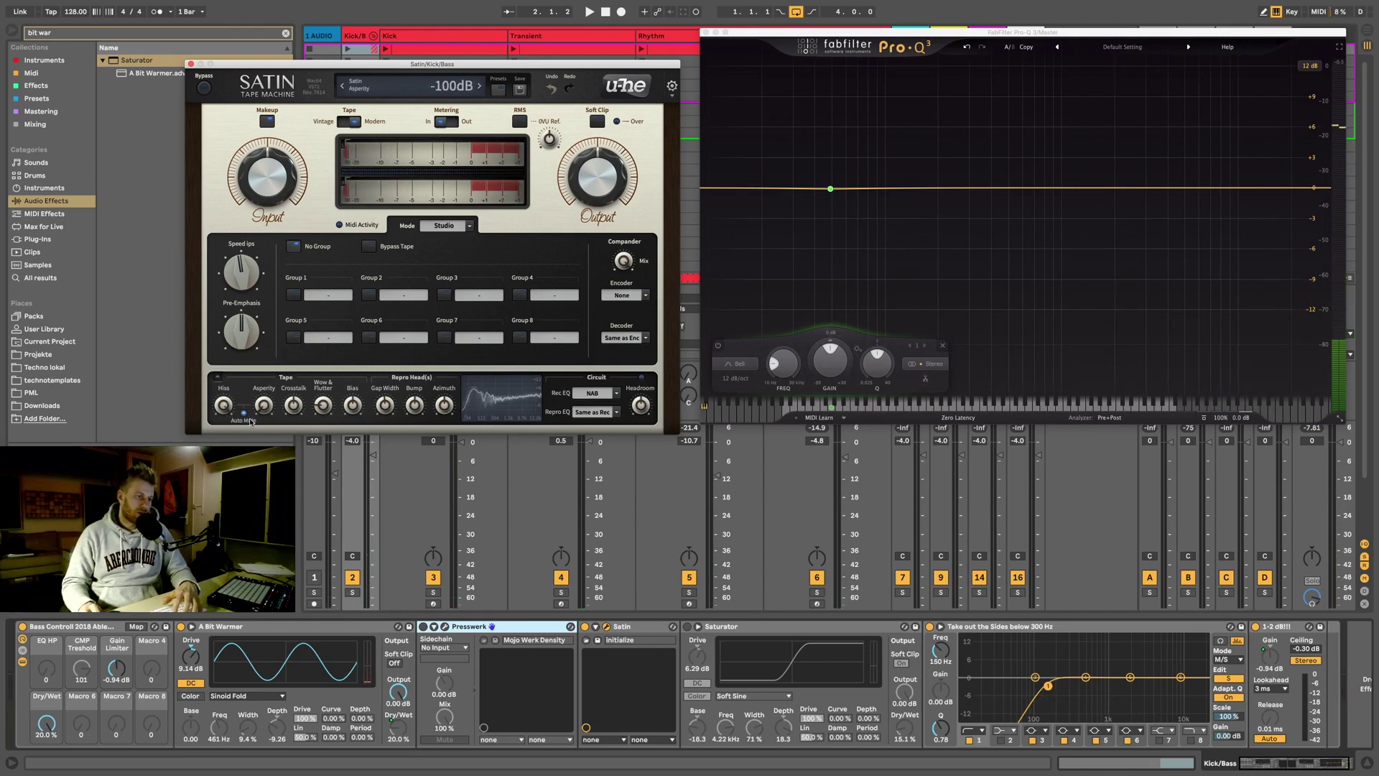
click(244, 417)
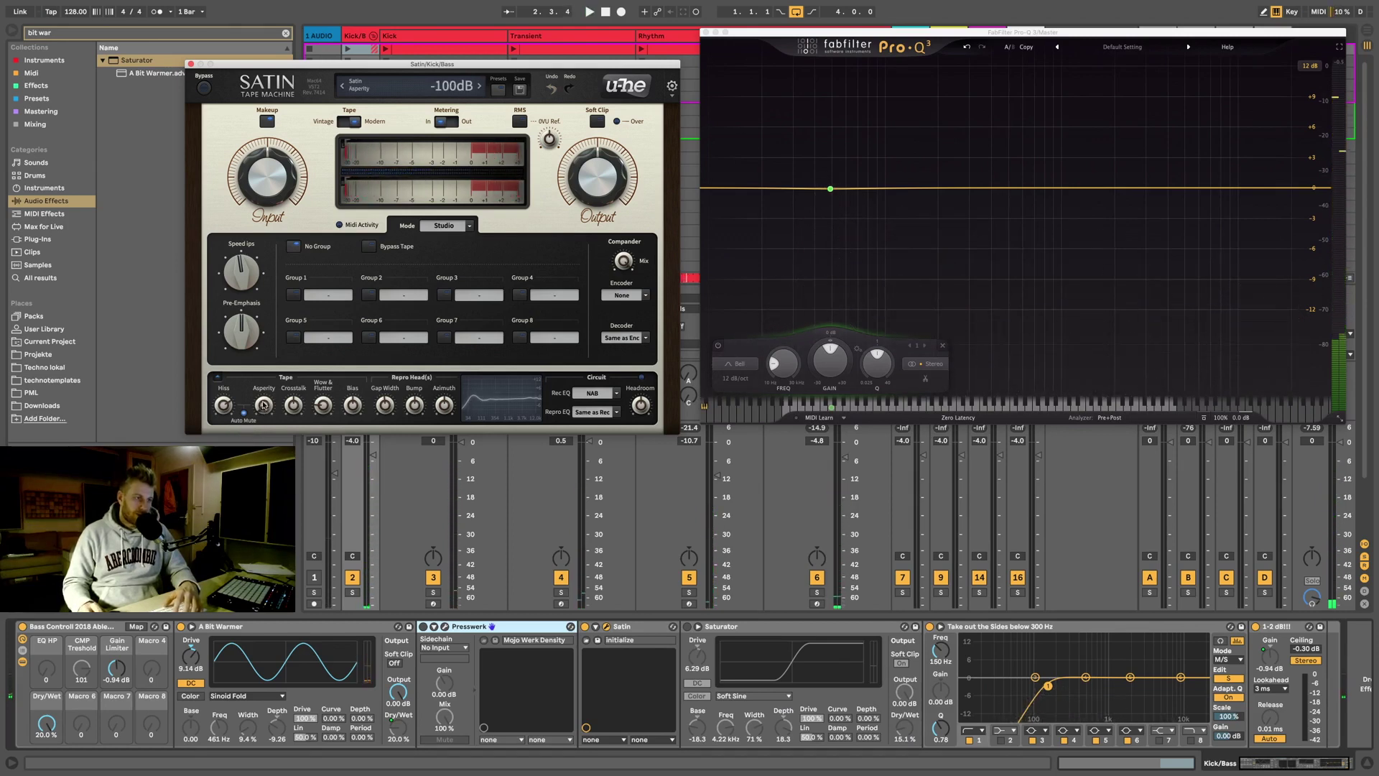
key(space)
Step: Try out Satin's tape Hiss, Crosstalk and Bias controls while the loop plays, then stop playback
drag(259, 411, 276, 373)
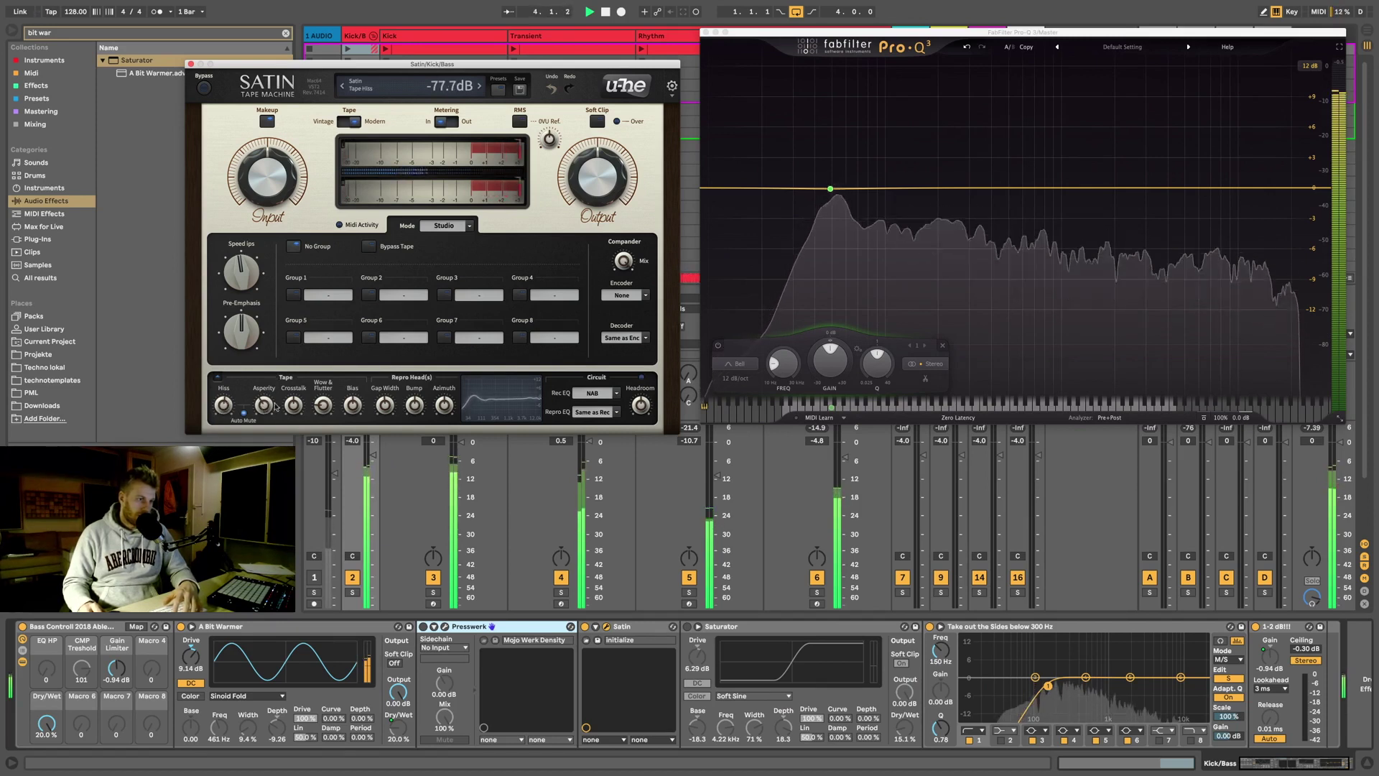
drag(293, 405, 302, 411)
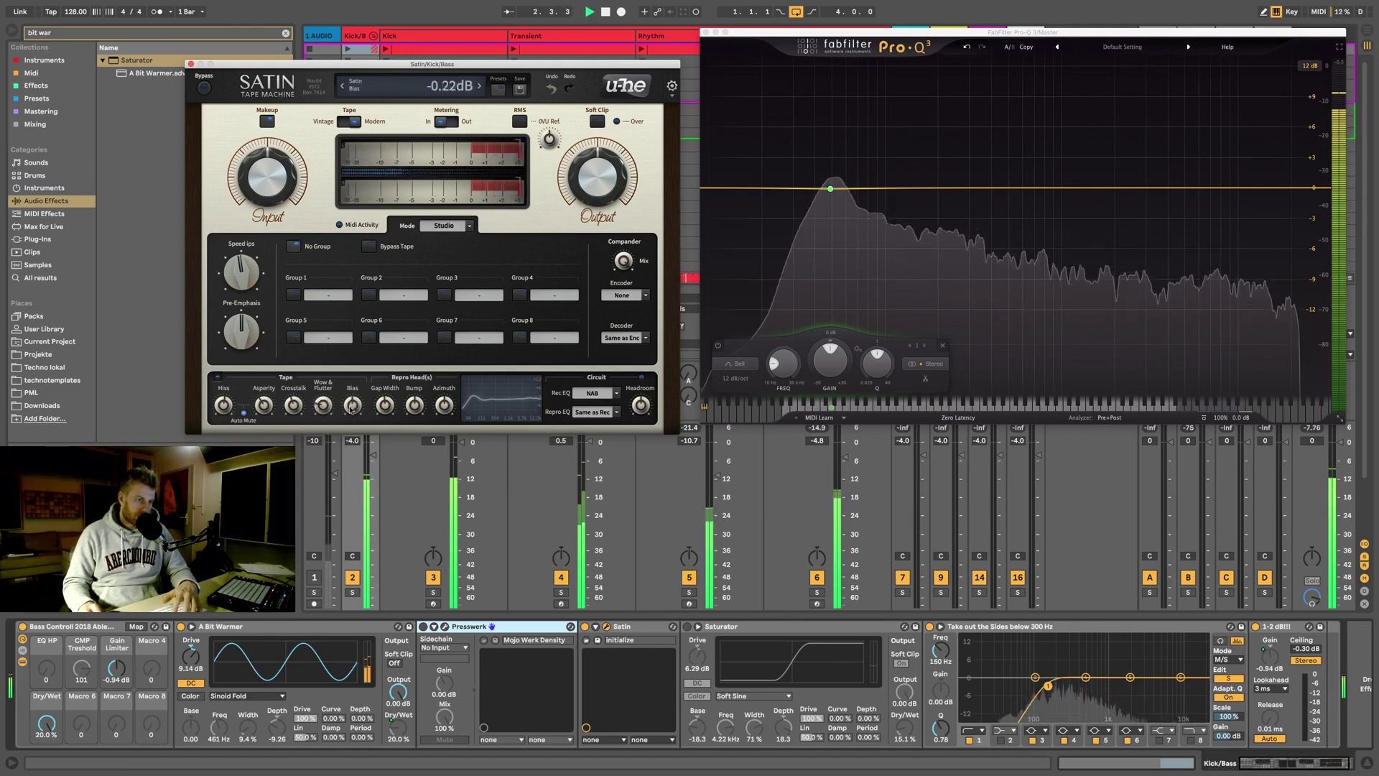
drag(348, 429, 365, 377)
key(space)
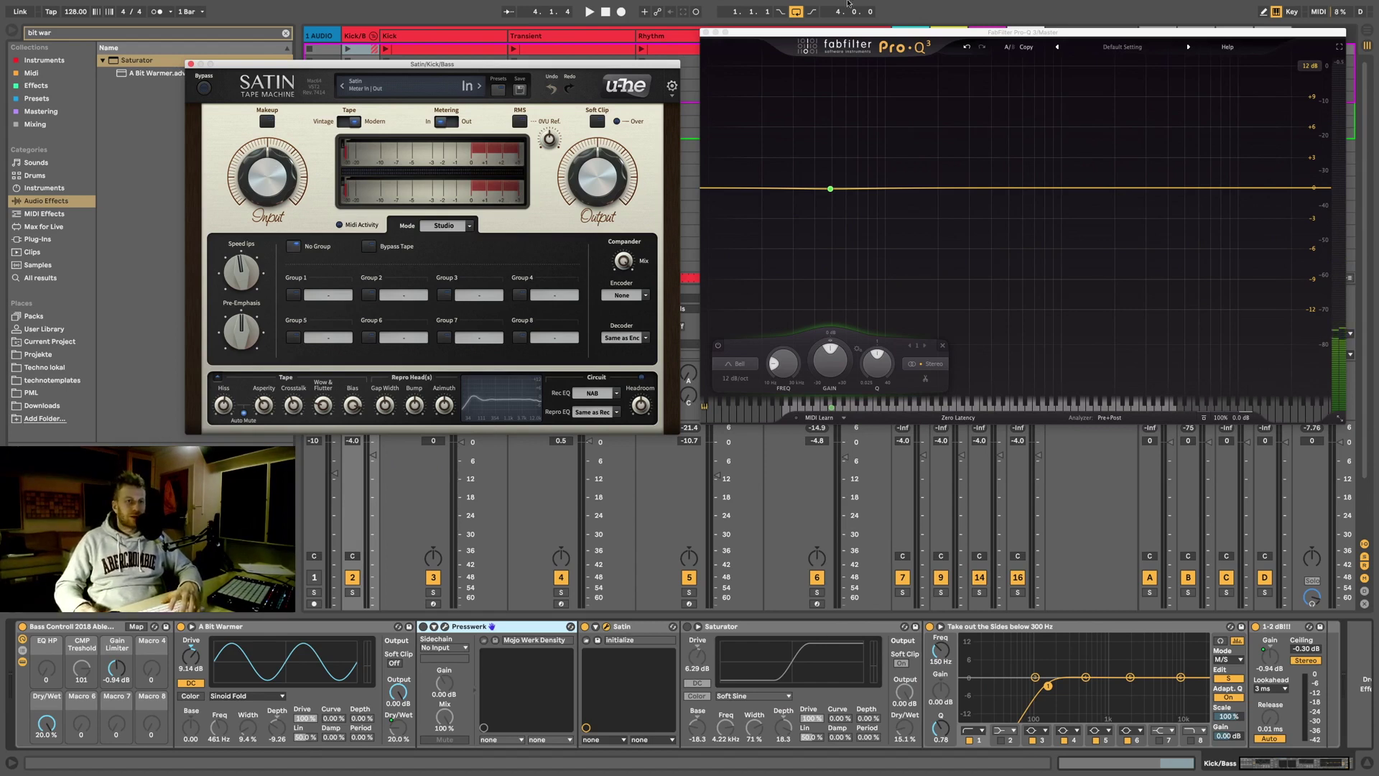
Step: Move the Pro-Q 3 and Satin windows up side by side and raise Satin's input gain while checking with playback
drag(827, 30, 815, 13)
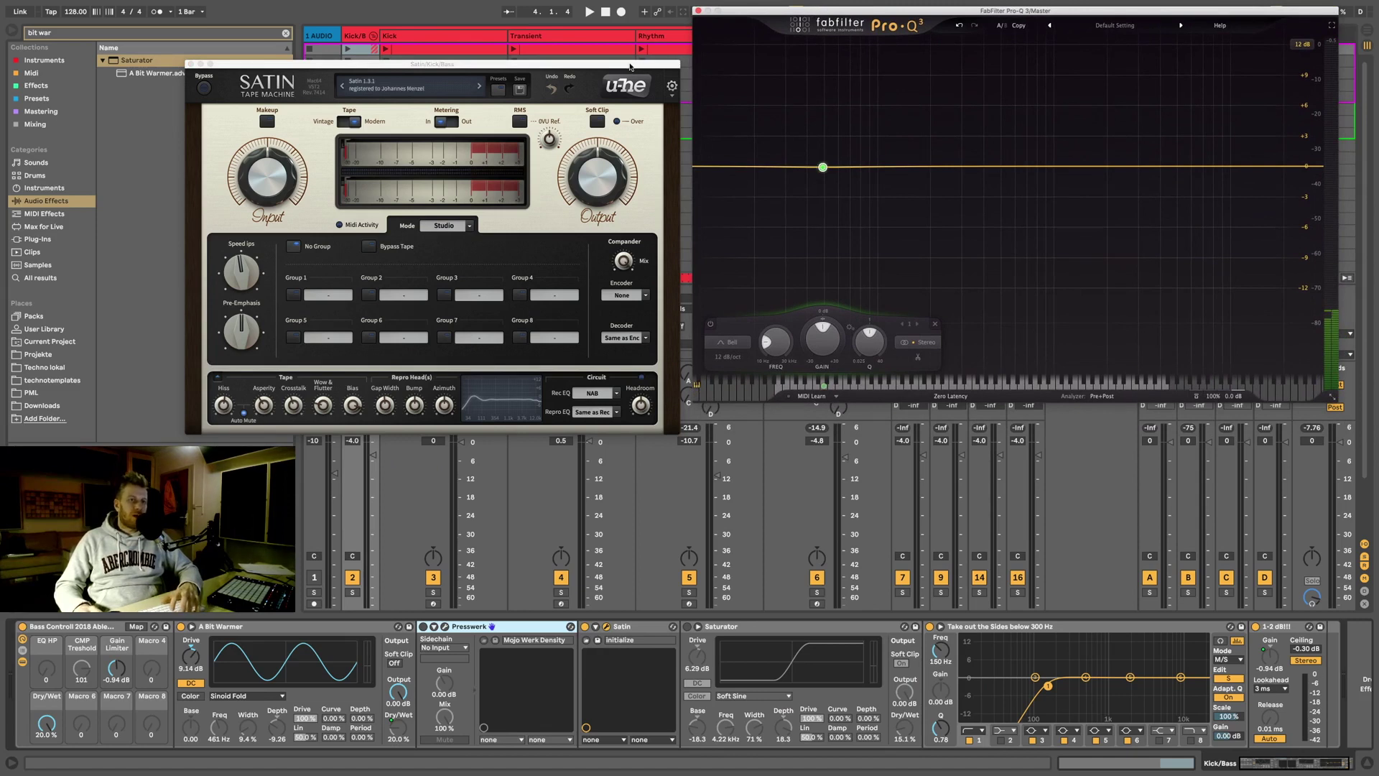
drag(630, 66, 642, 13)
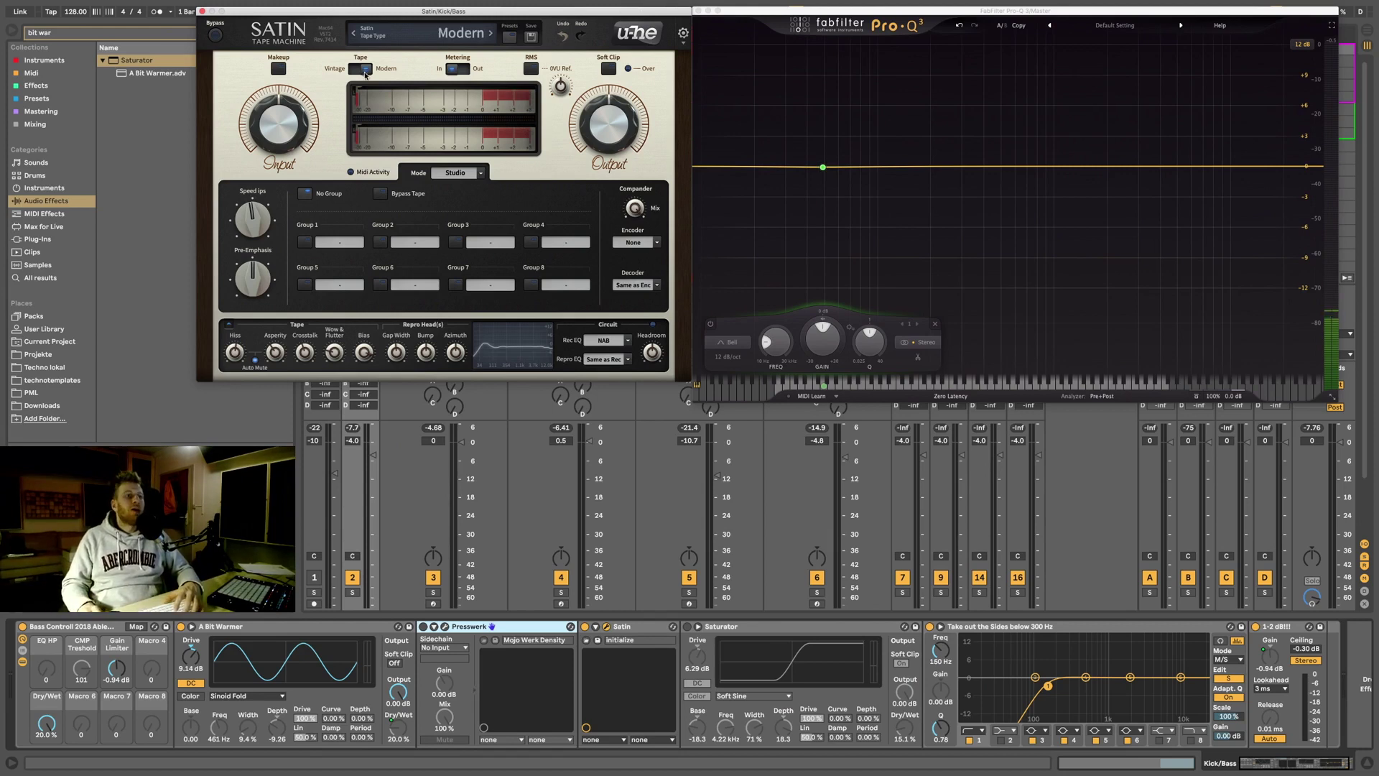
key(space)
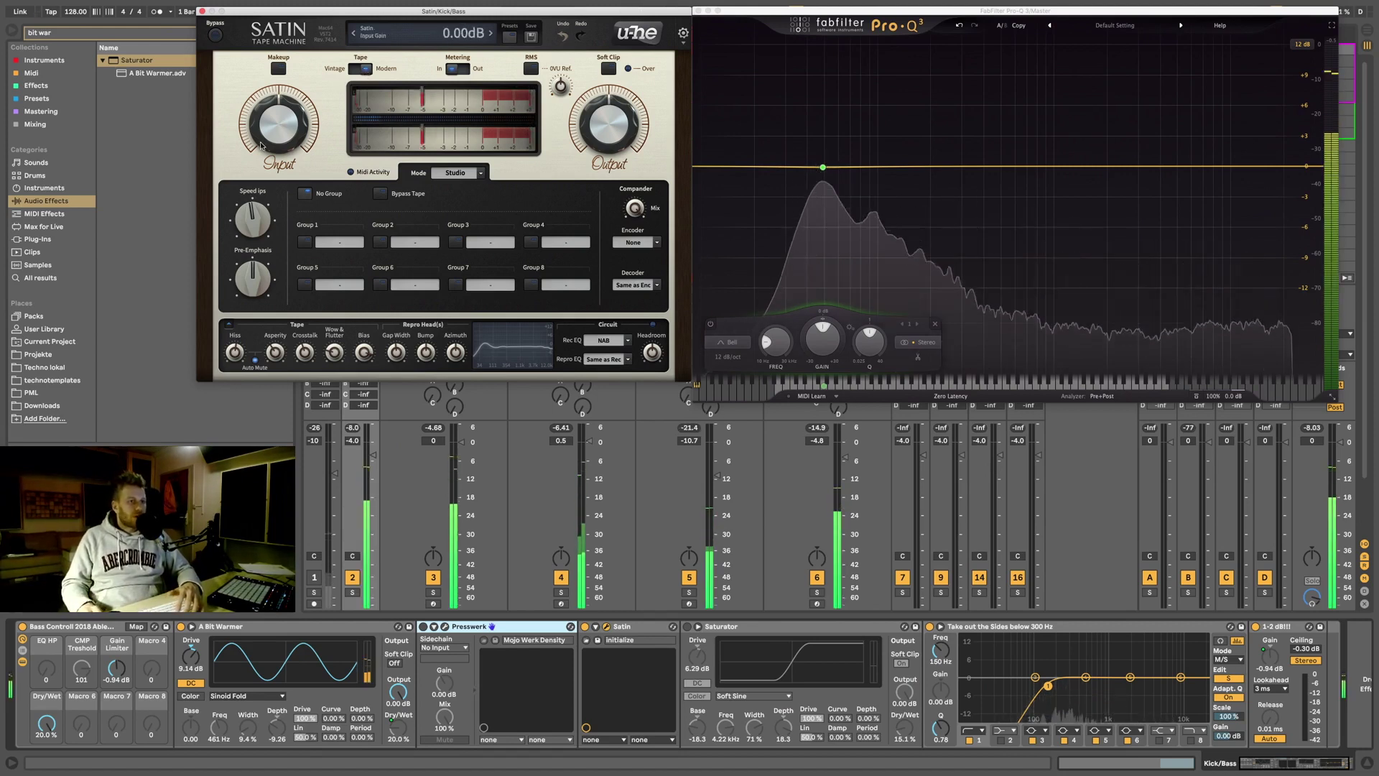
drag(280, 143, 282, 136)
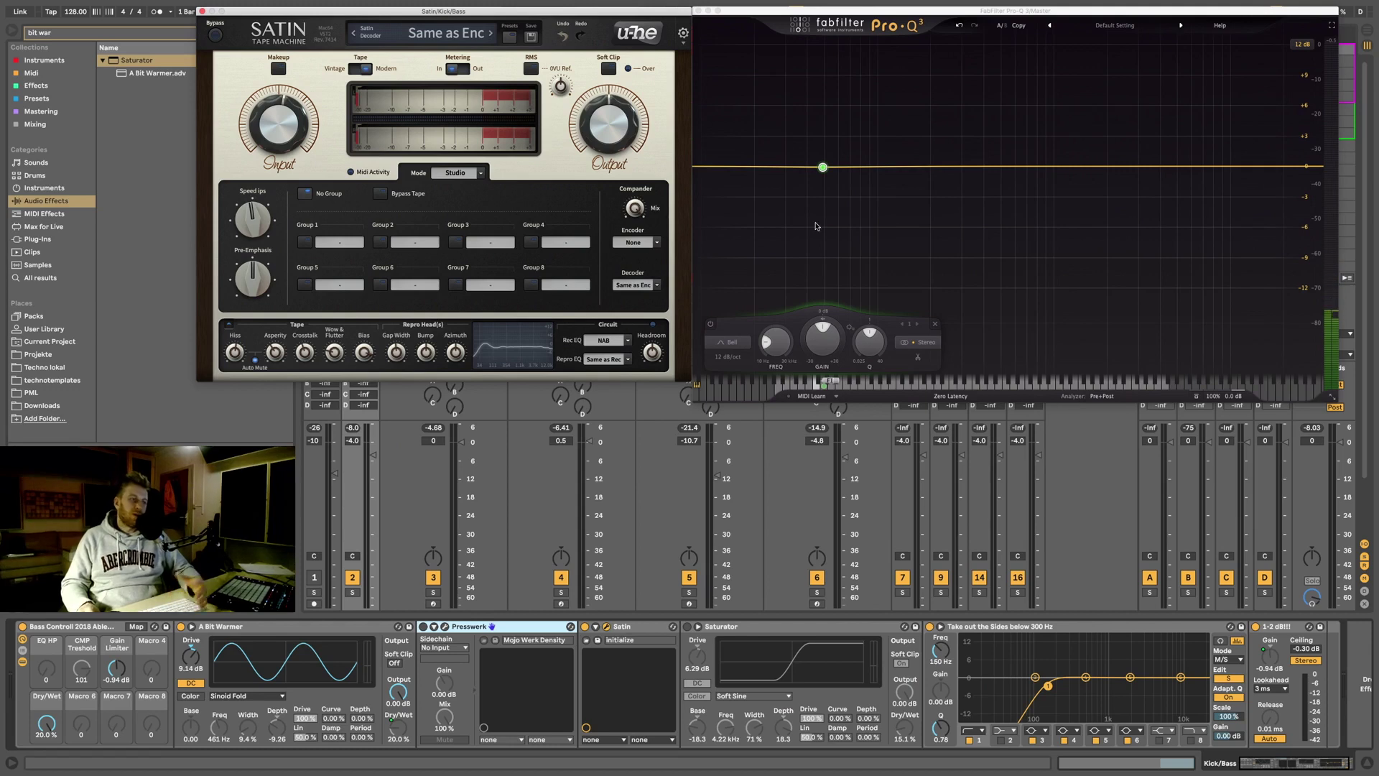
mouse_move(796, 216)
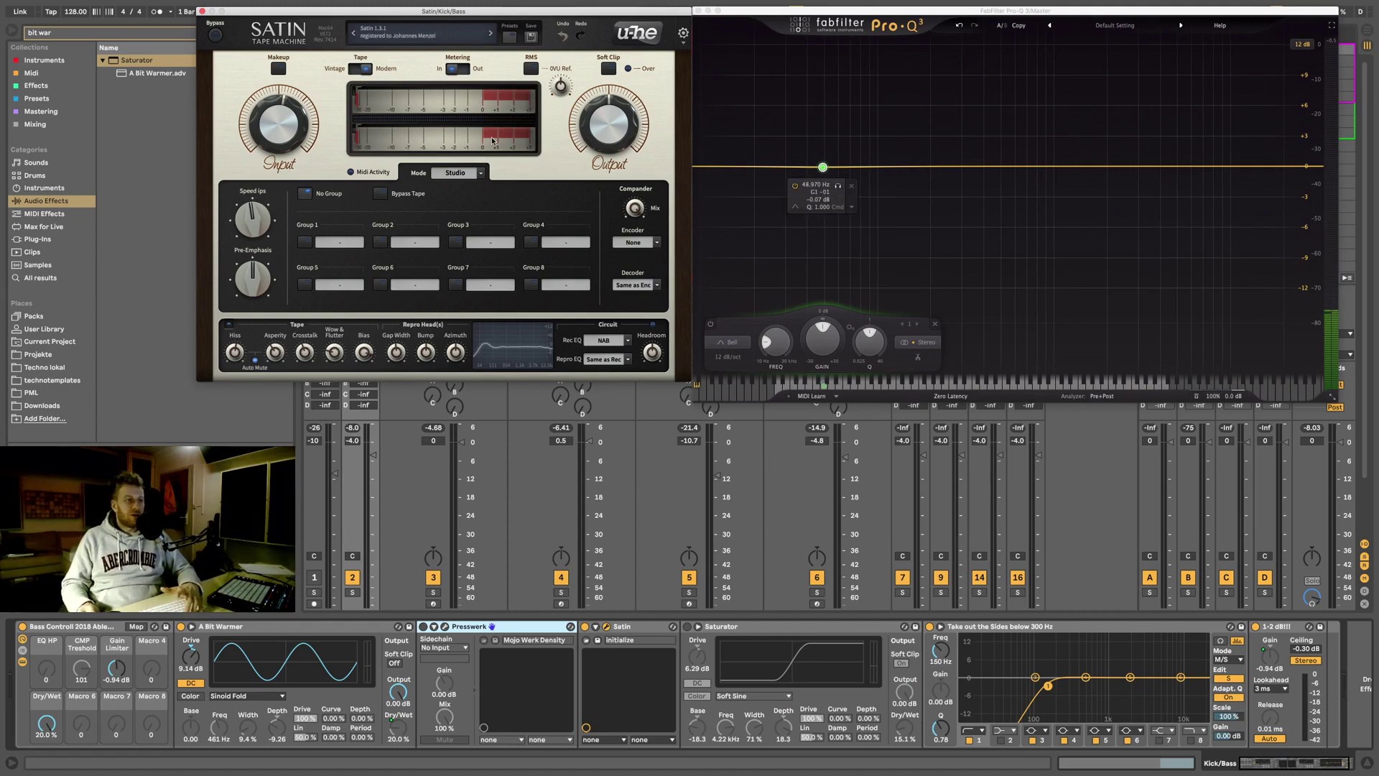
key(space)
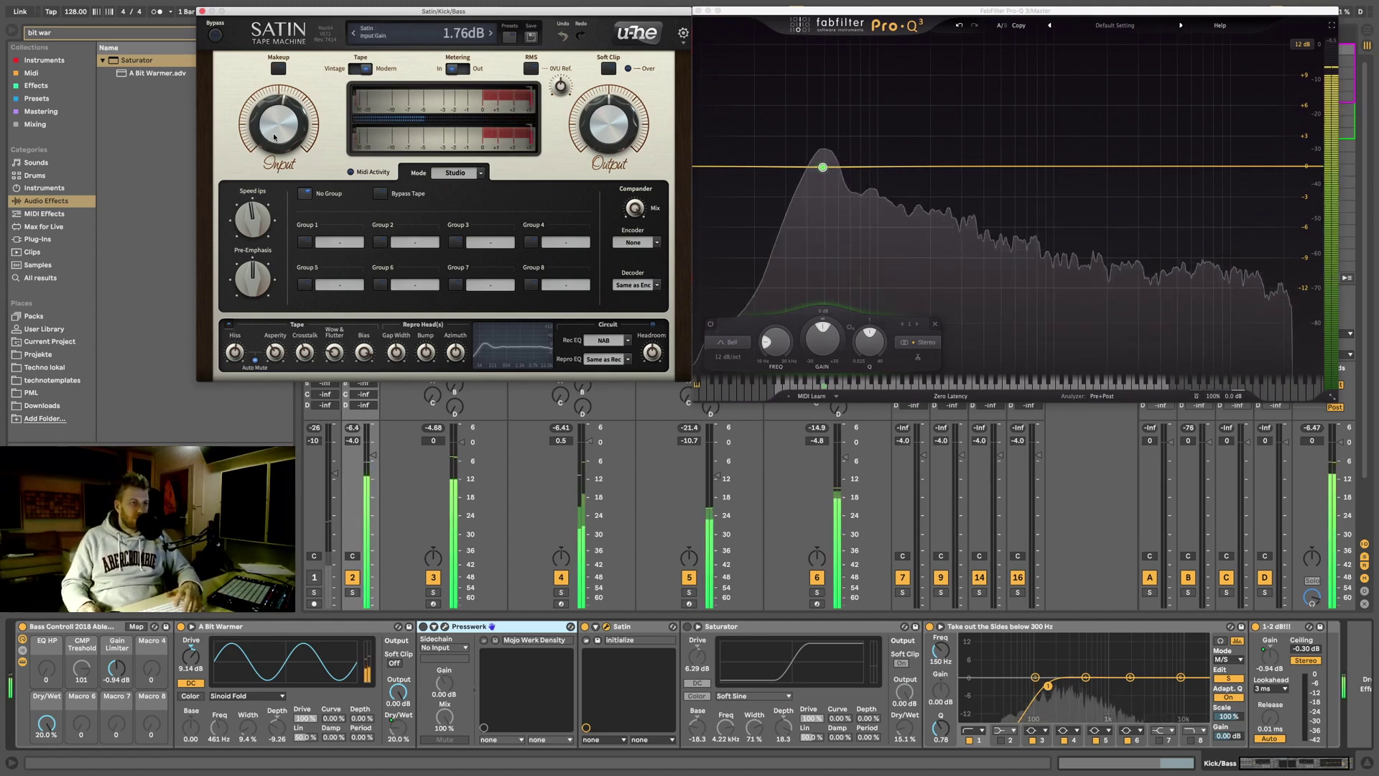
mouse_move(269, 128)
mouse_down()
mouse_move(266, 114)
mouse_move(275, 124)
mouse_up()
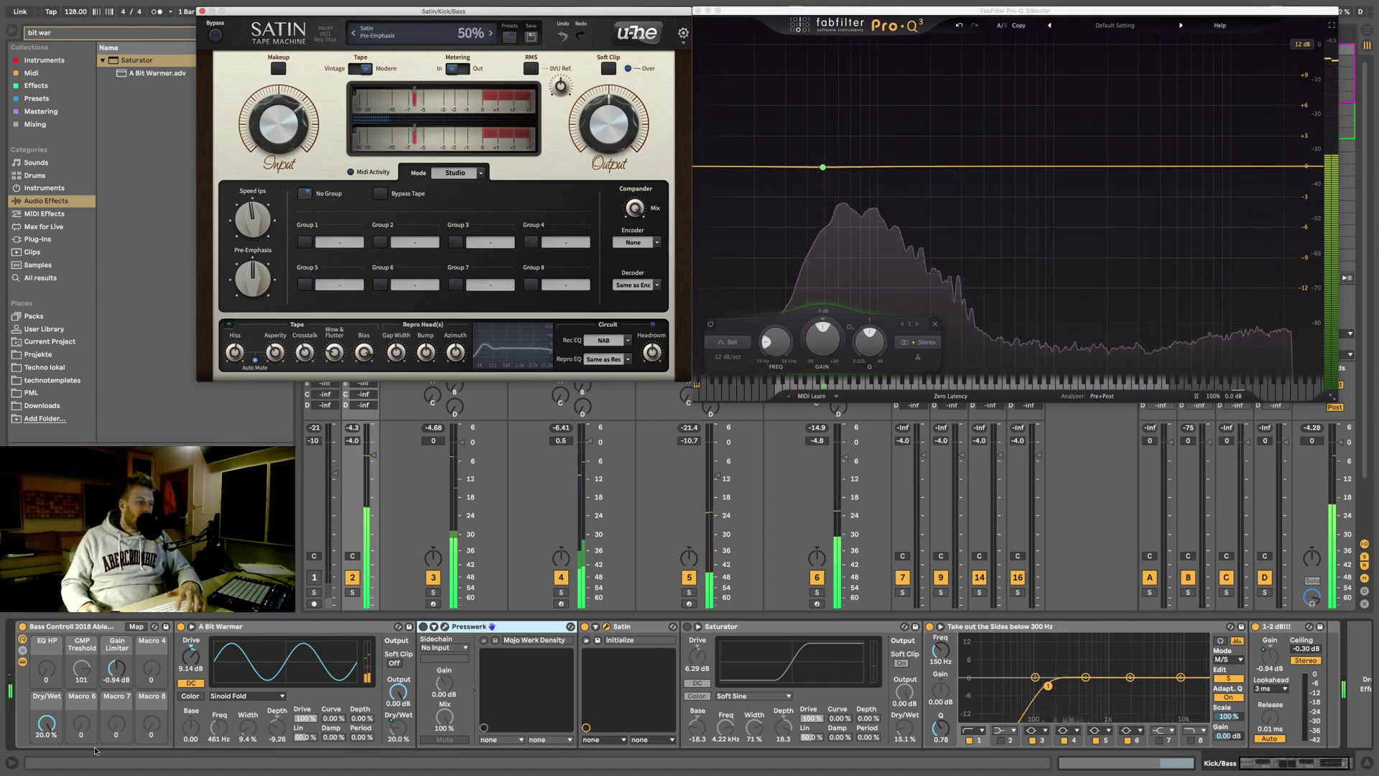
Step: Lower the group's Gain Limiter macro to -5.48 dB, then push Satin's input gain to 20 dB and back to about 10.9 dB
drag(118, 671, 118, 687)
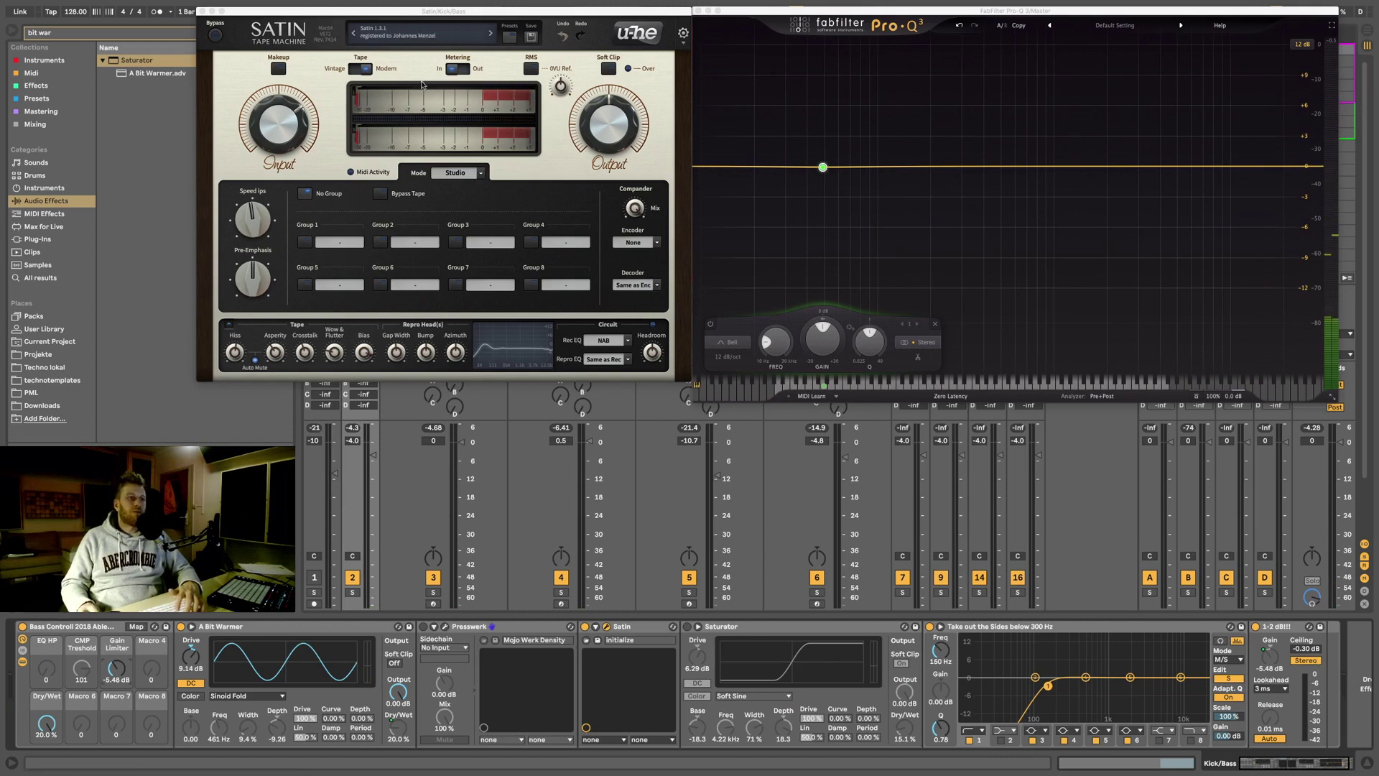
mouse_move(256, 139)
key(space)
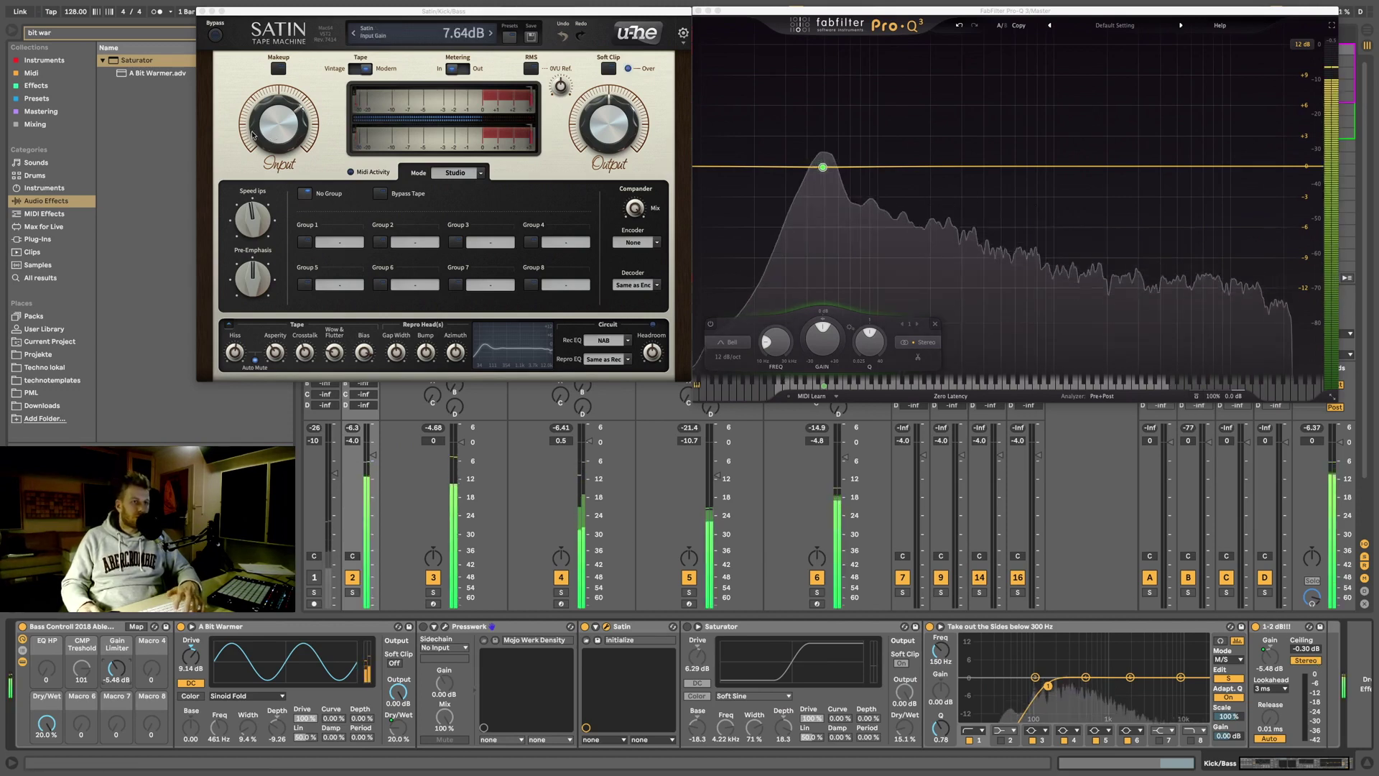
mouse_move(309, 106)
mouse_down()
mouse_move(266, 129)
mouse_move(288, 101)
mouse_up()
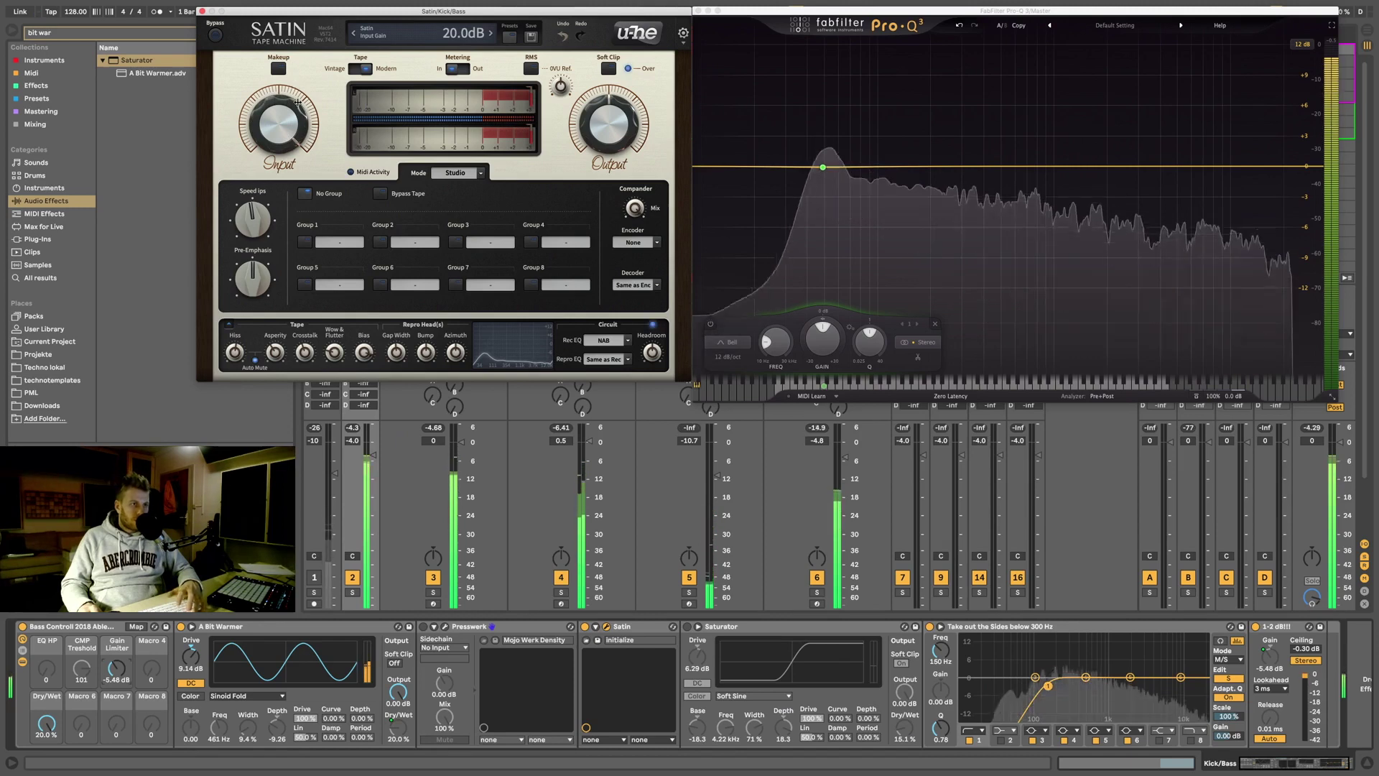
drag(286, 108, 291, 123)
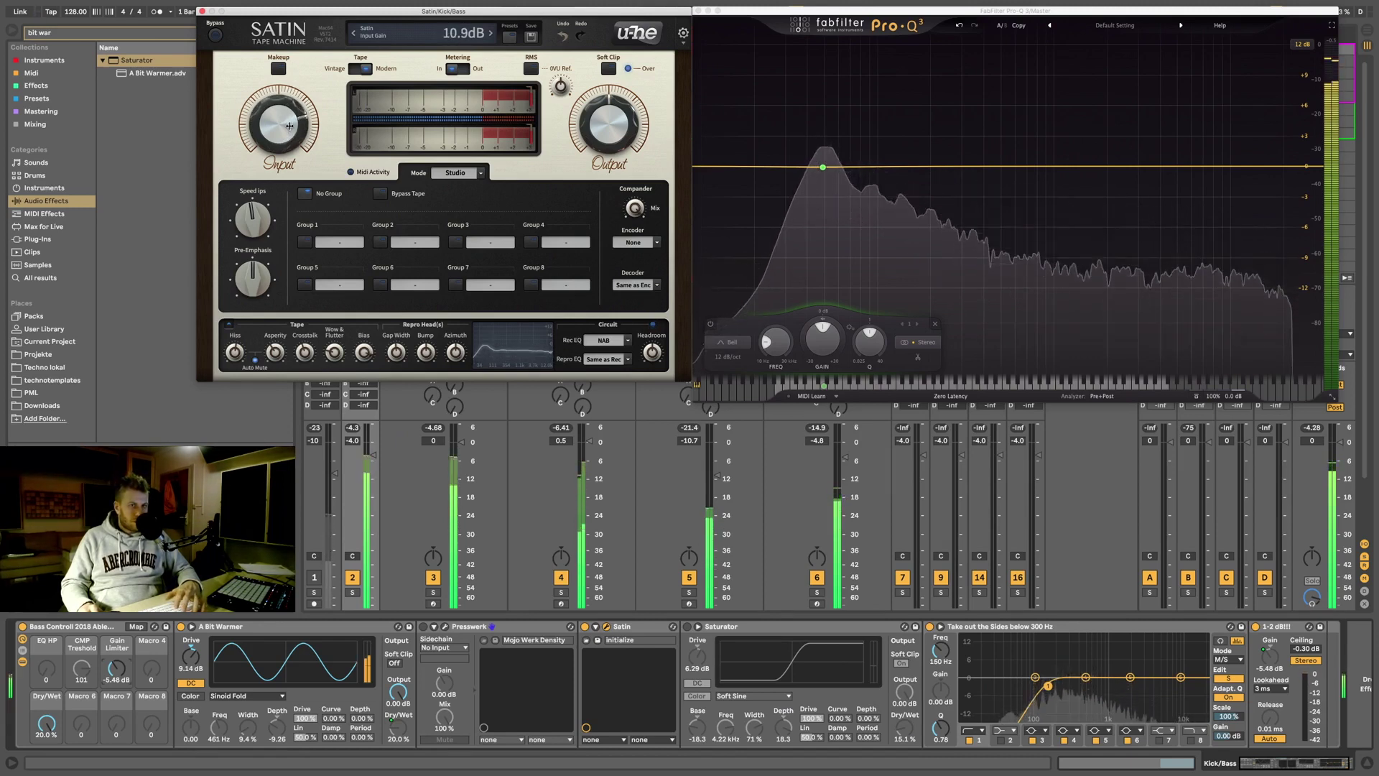
Step: Compare Satin's Vintage and Modern tape types, return to Modern, and reduce the input gain to about 8.8 dB
click(357, 70)
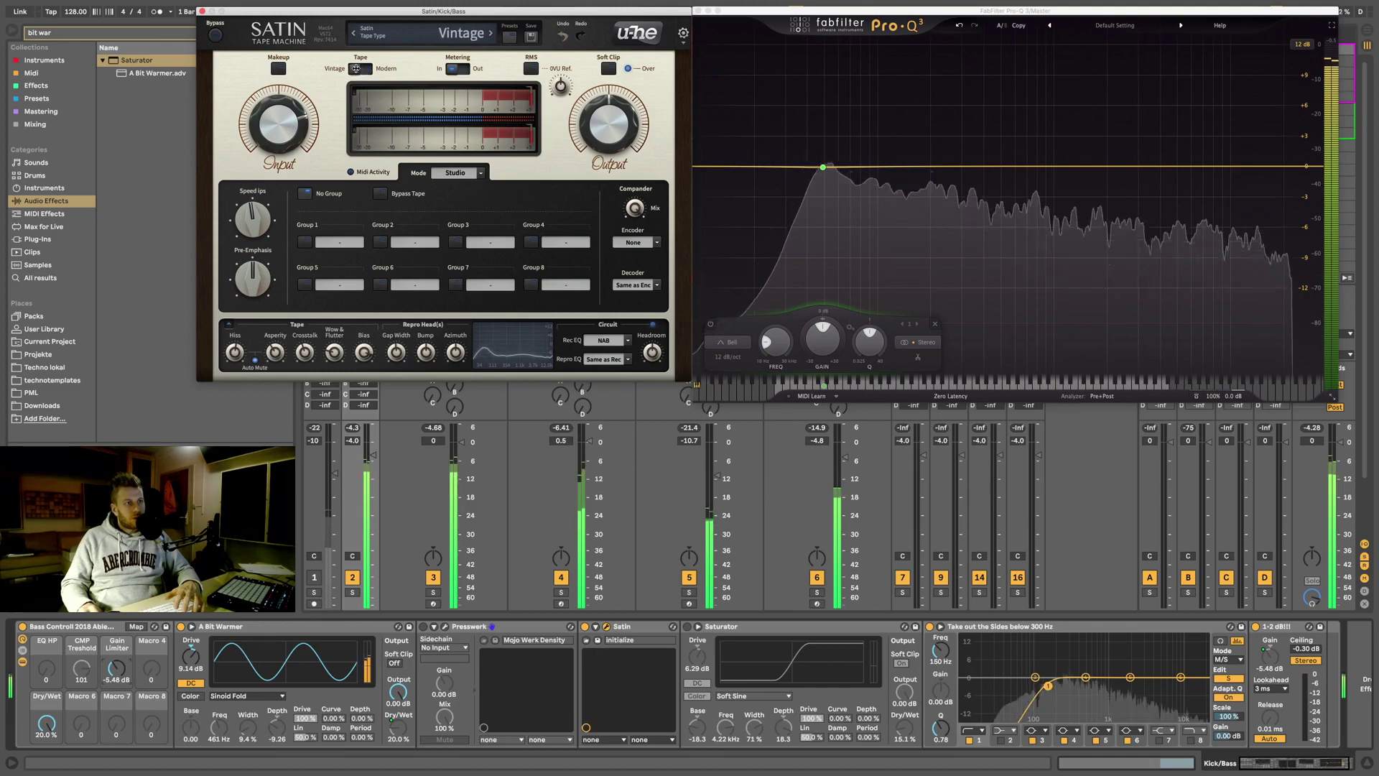
drag(292, 119, 279, 134)
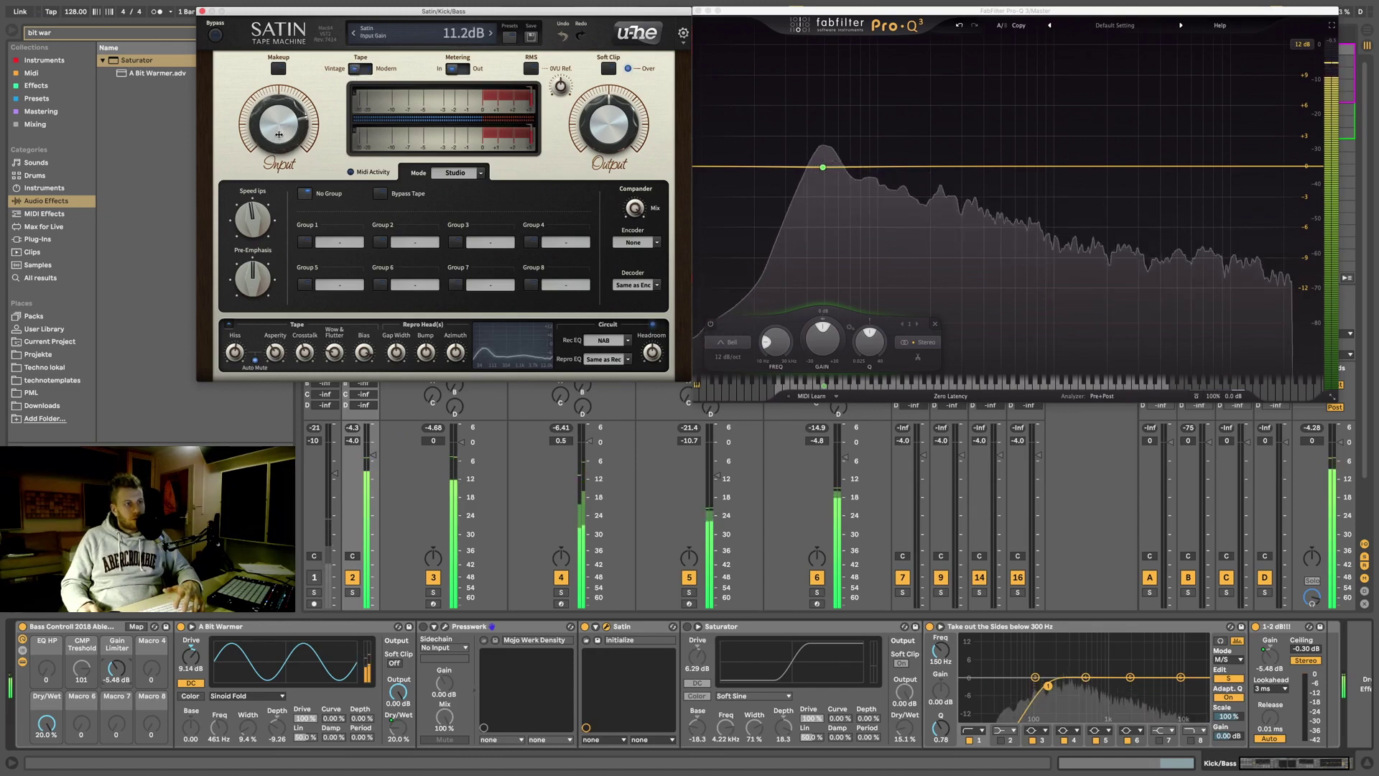
click(359, 69)
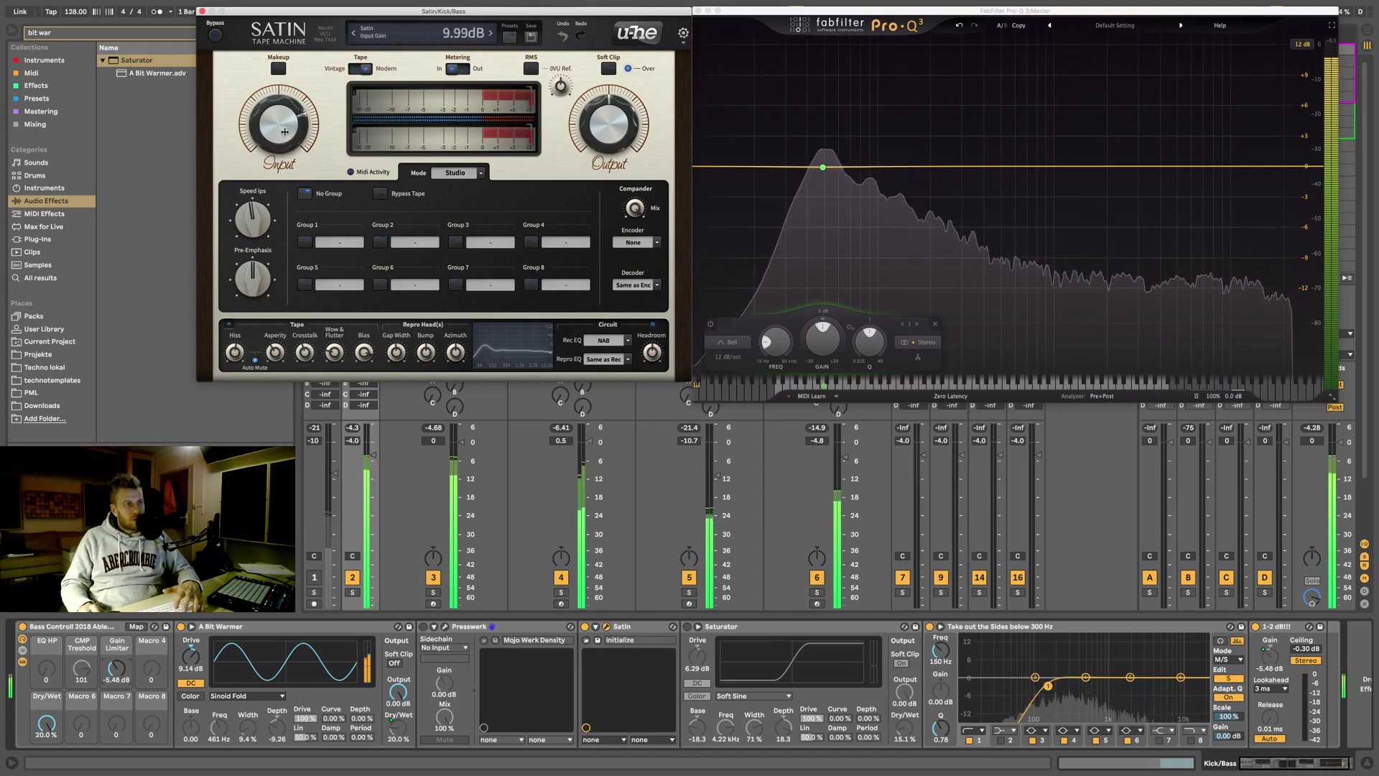
drag(285, 131, 285, 134)
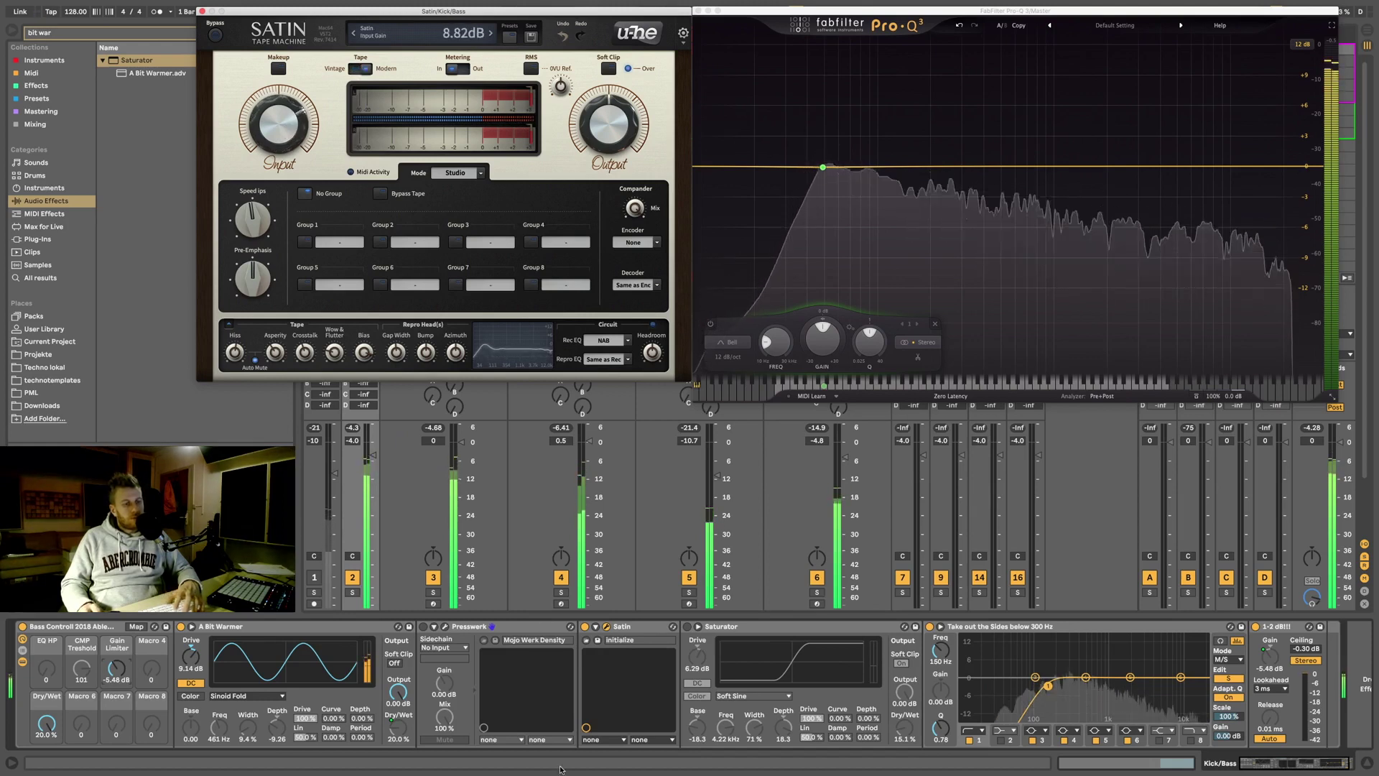
key(space)
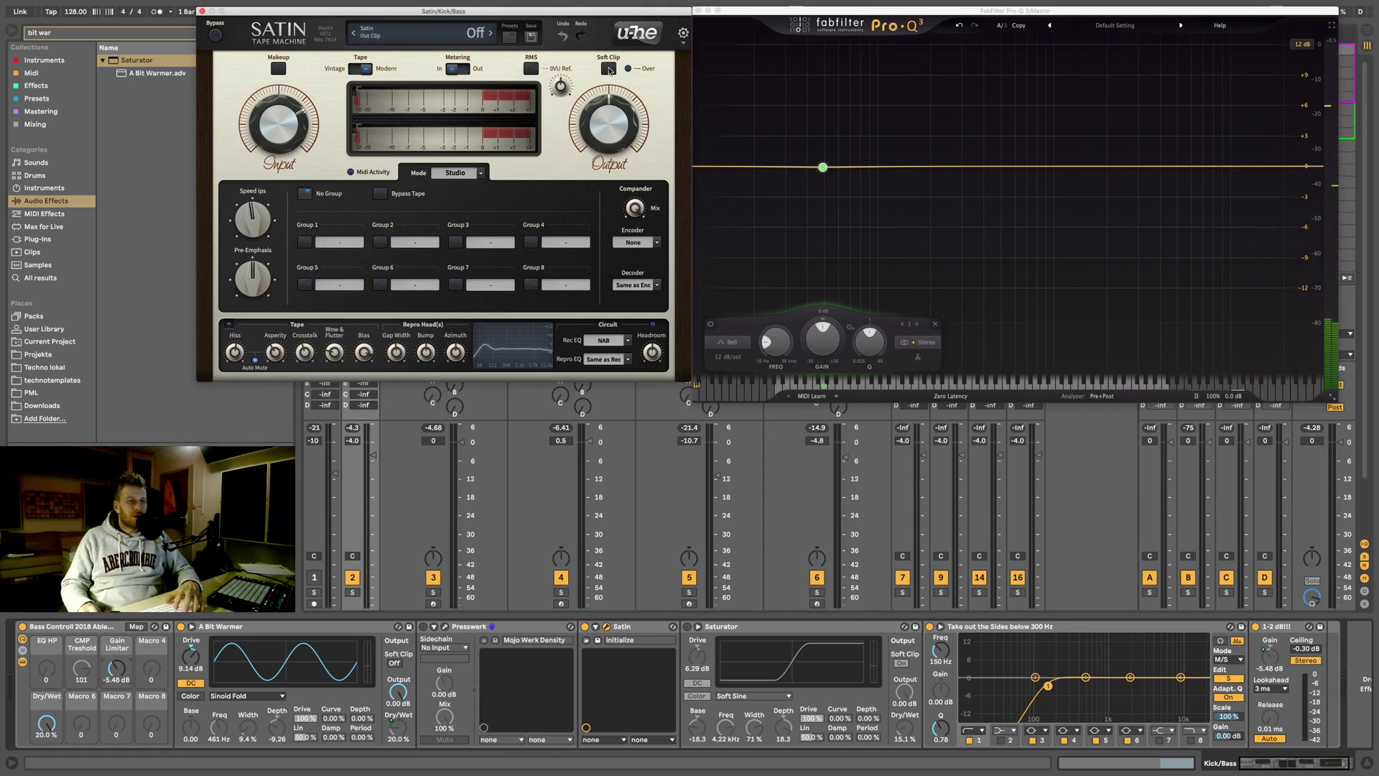
Step: Play the loop through Satin and briefly switch the Saturator on and off again to compare the two saturation sounds
key(space)
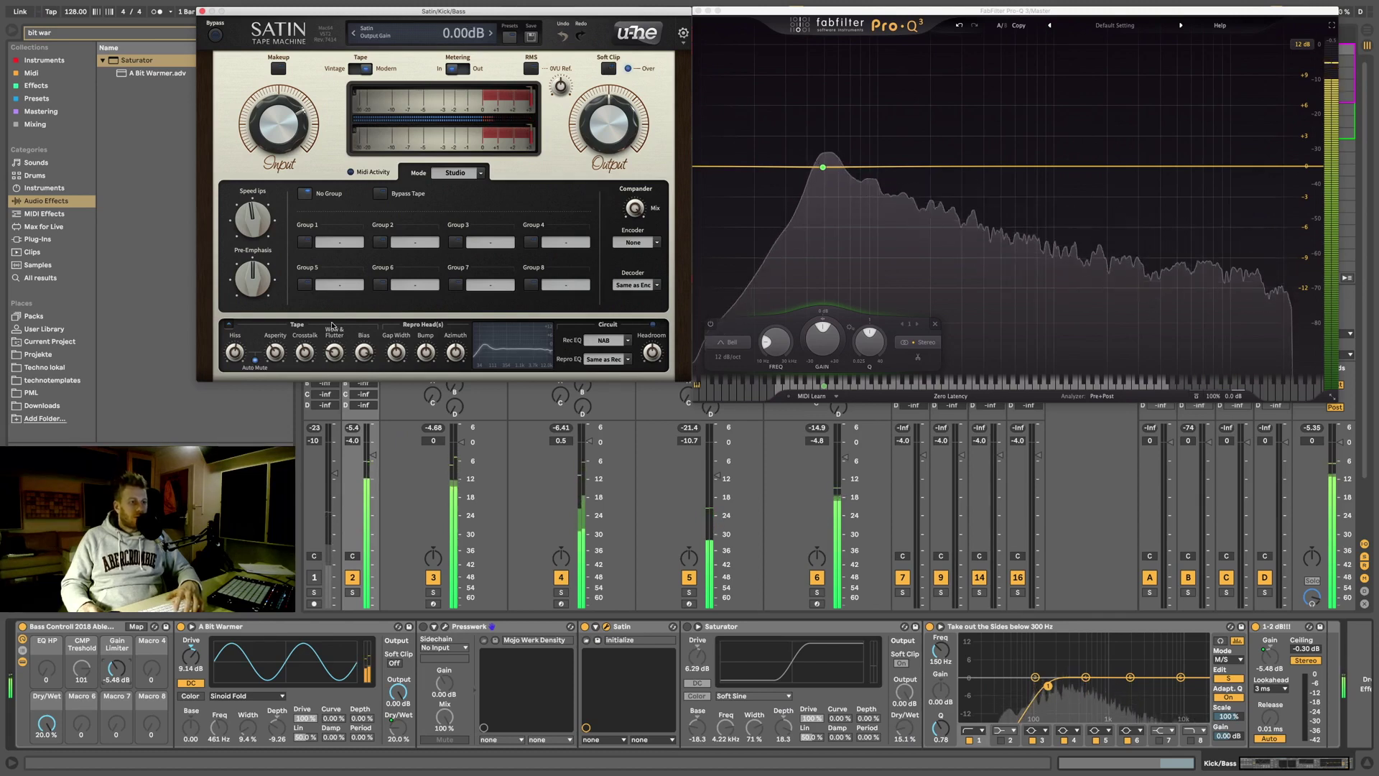
key(space)
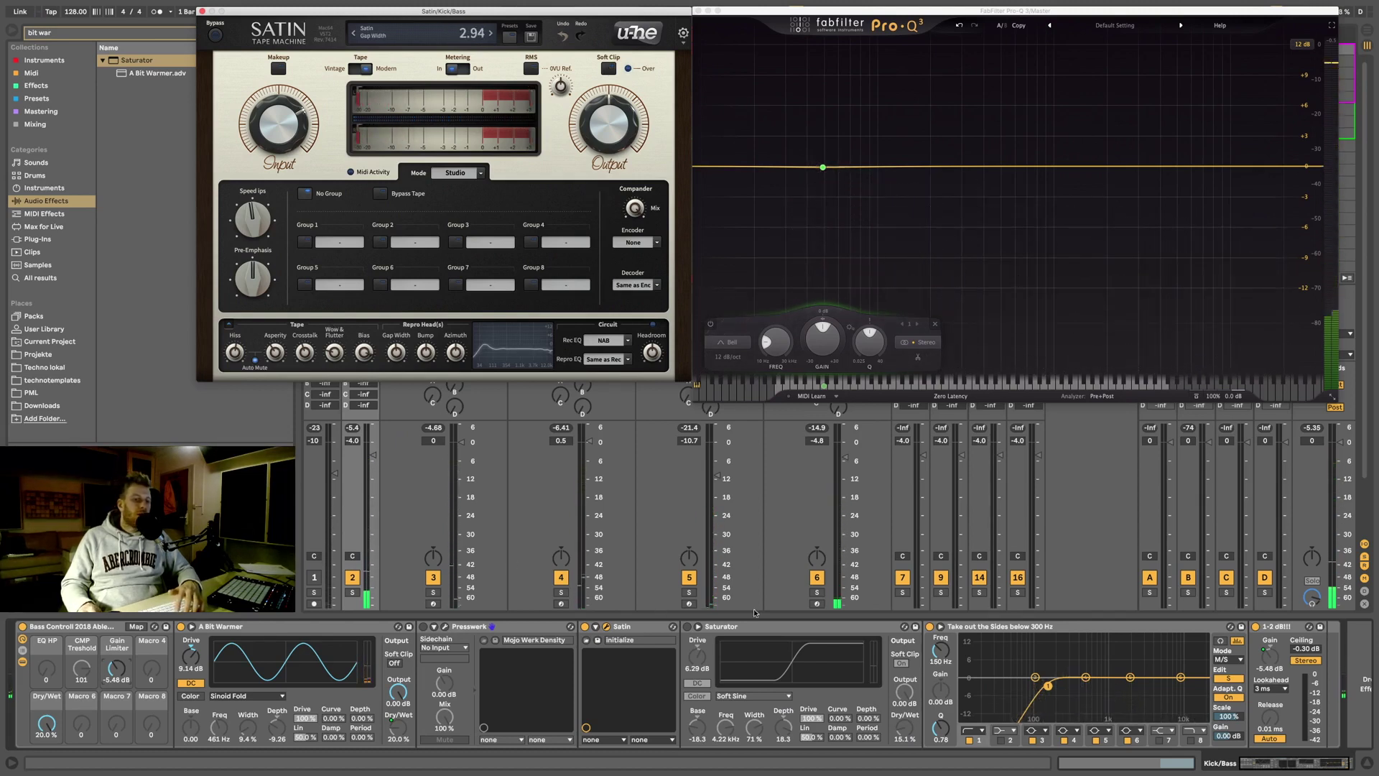
key(space)
click(688, 627)
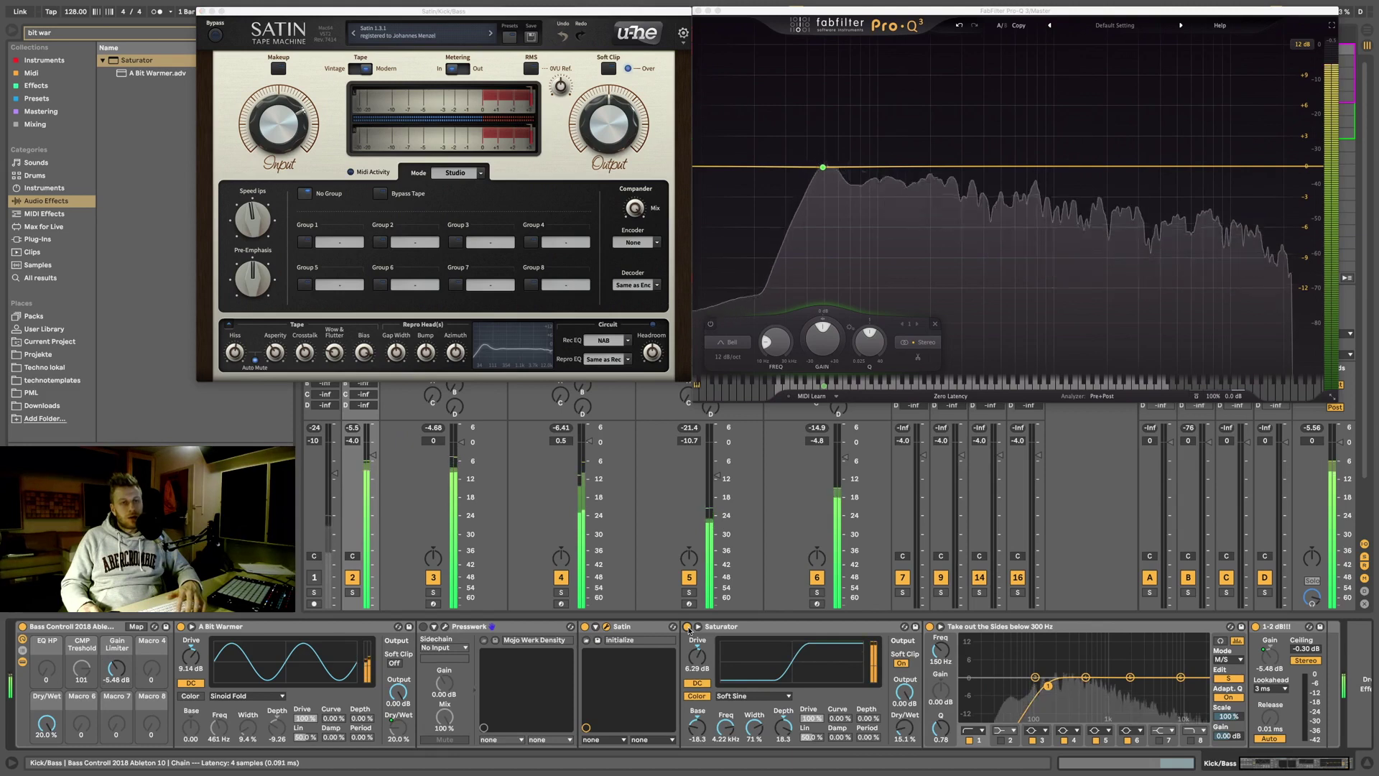
click(687, 627)
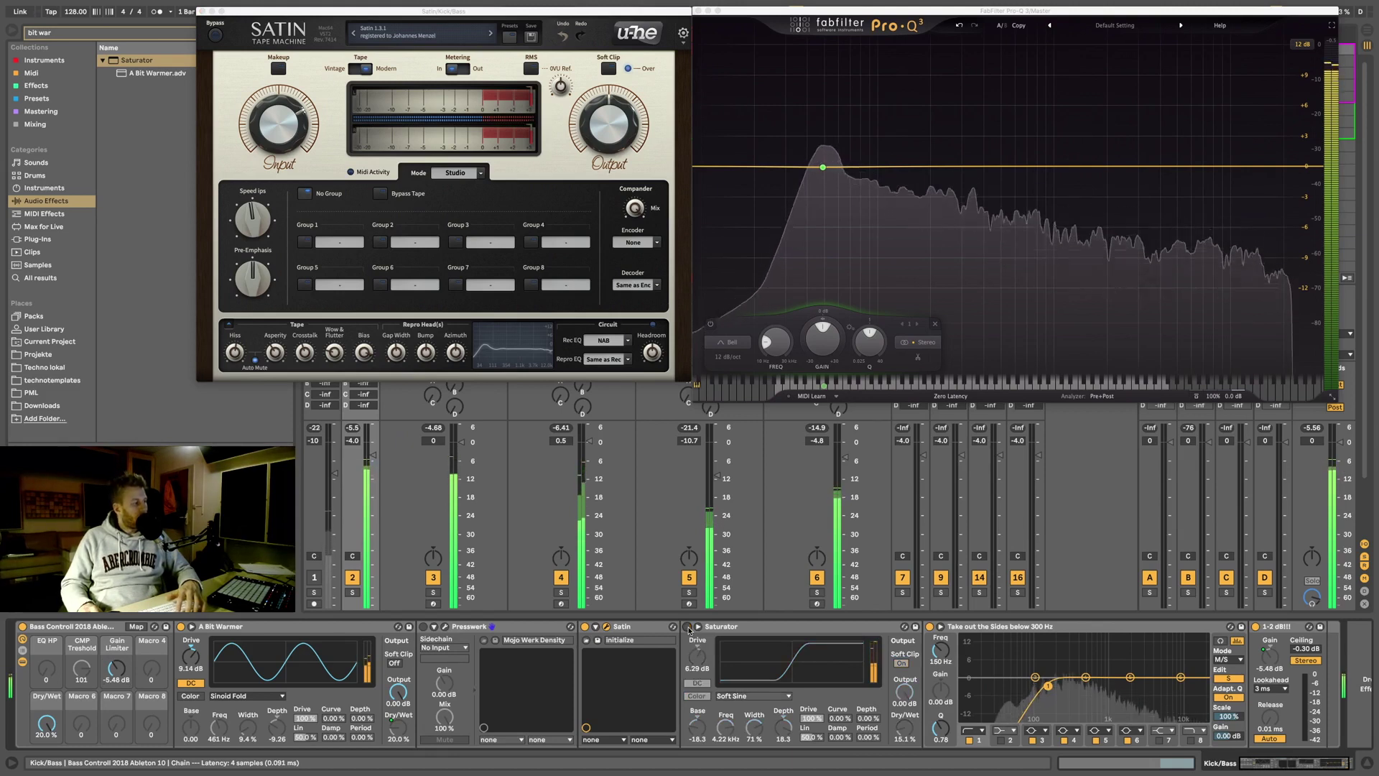
key(space)
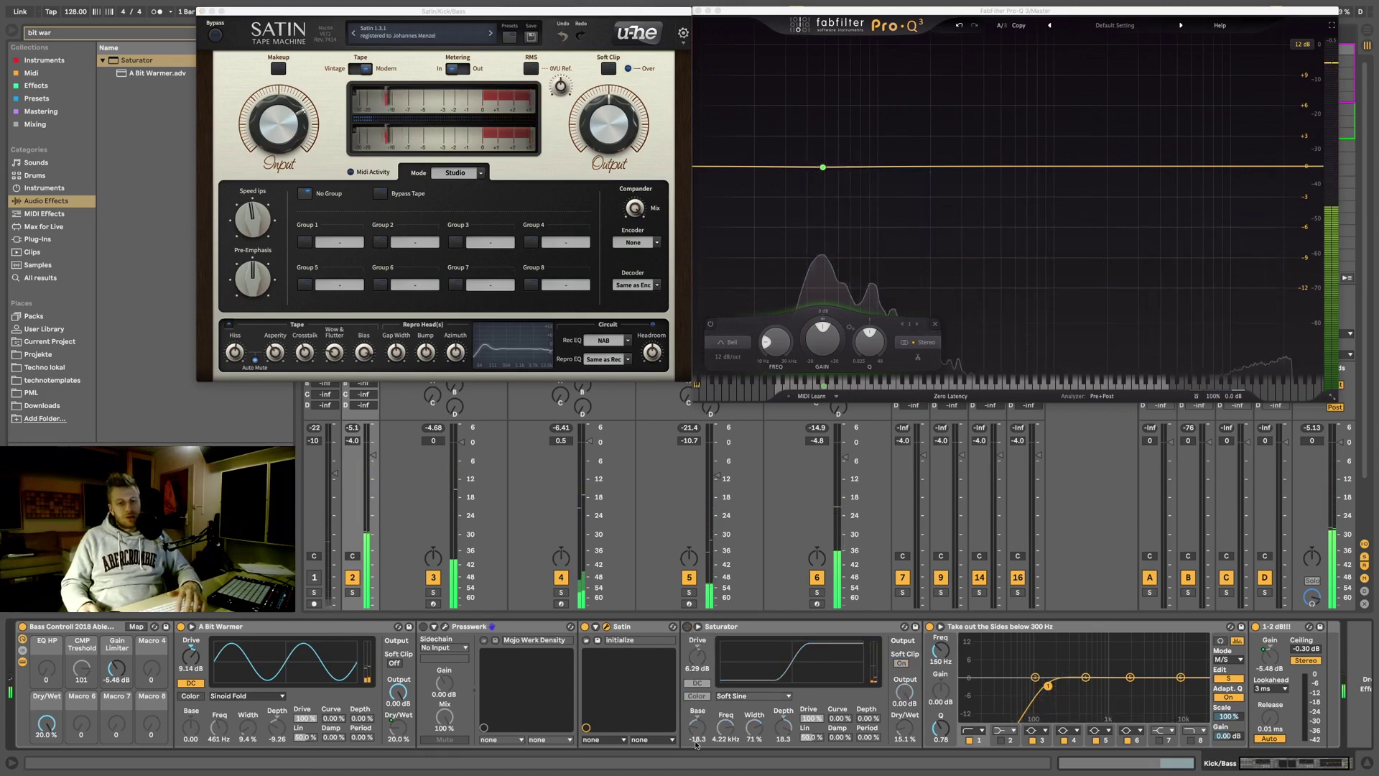
Step: Close the master's Pro-Q 3 window and display the Mixing collection with the search cleared
click(696, 11)
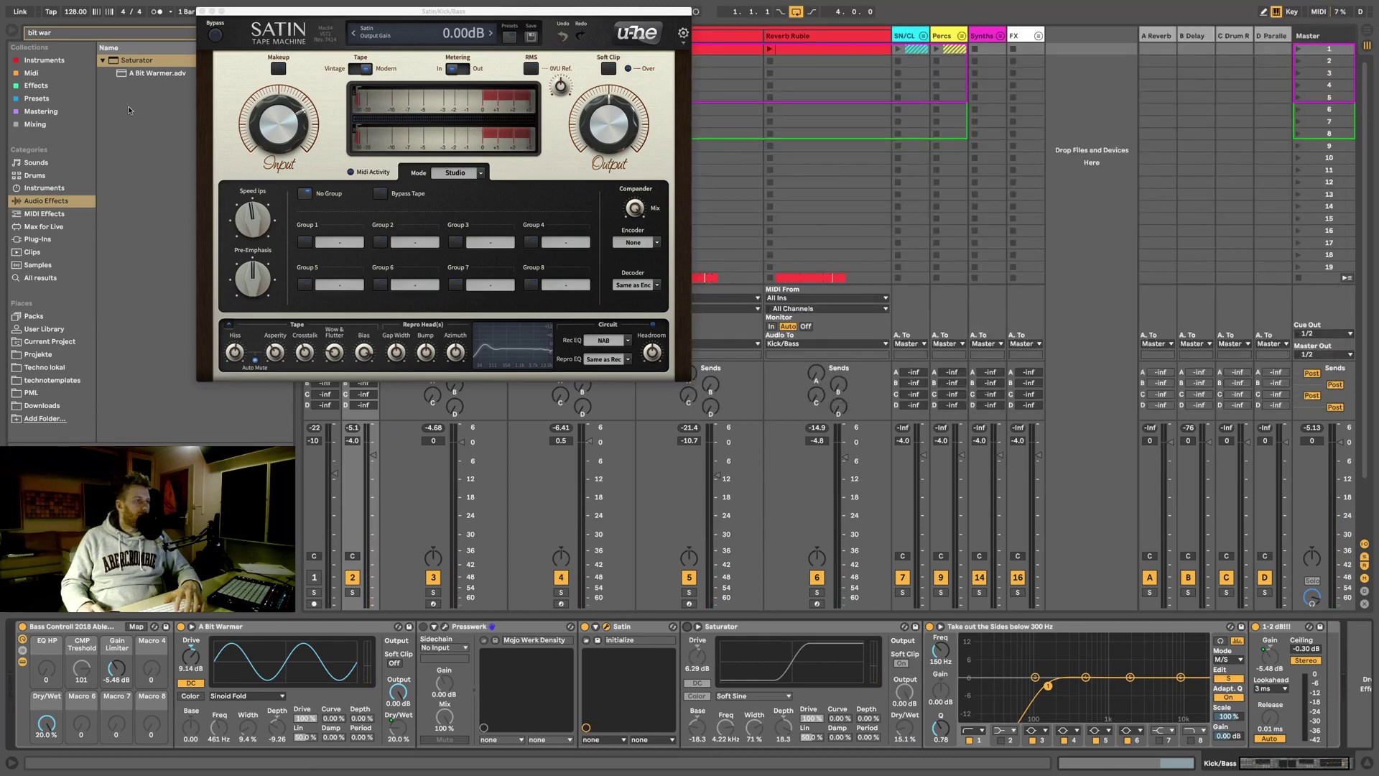
click(36, 125)
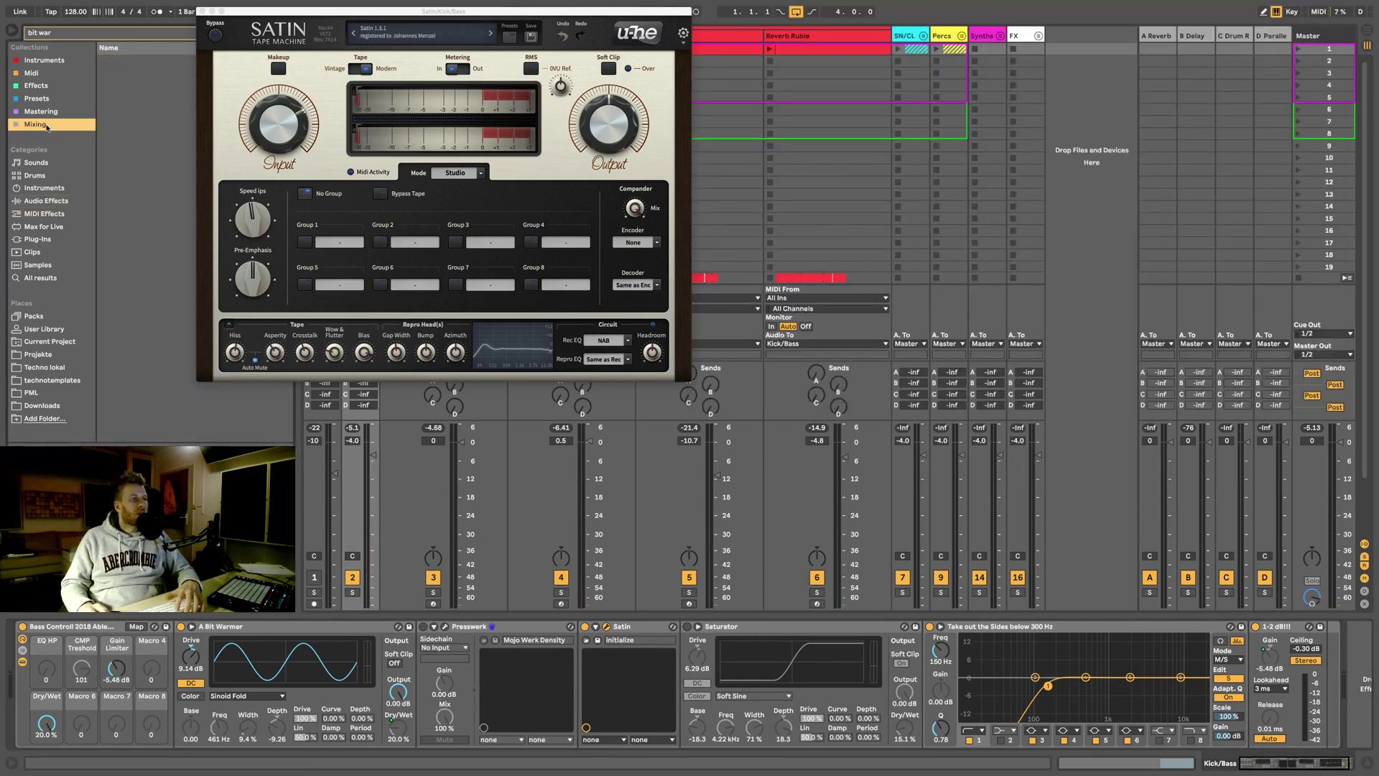
click(108, 35)
key(Escape)
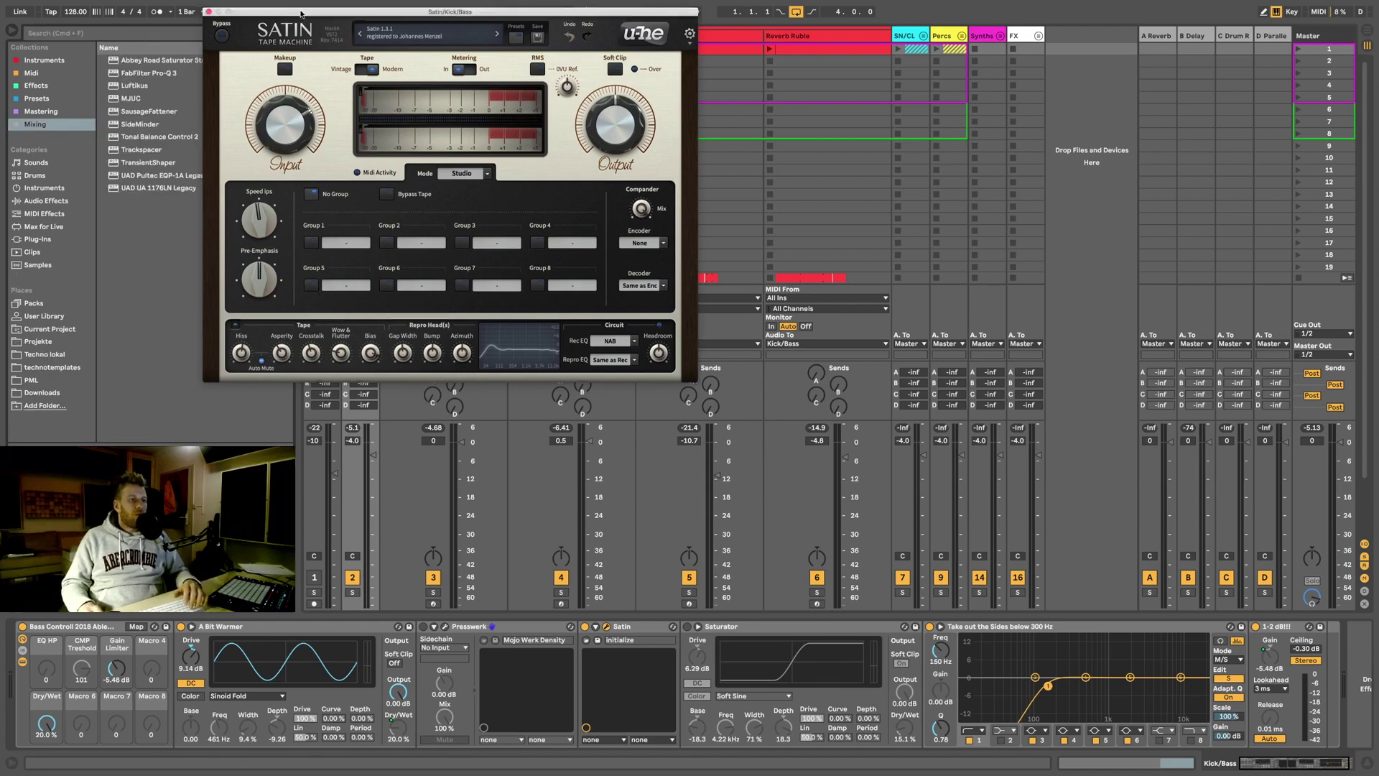
Step: Move the Satin window aside and insert FabFilter Pro-Q 3 on the Kick/Bass group between the Saturator and the sides-removal EQ
drag(315, 14, 462, 21)
drag(155, 80, 900, 693)
drag(1056, 683, 1160, 677)
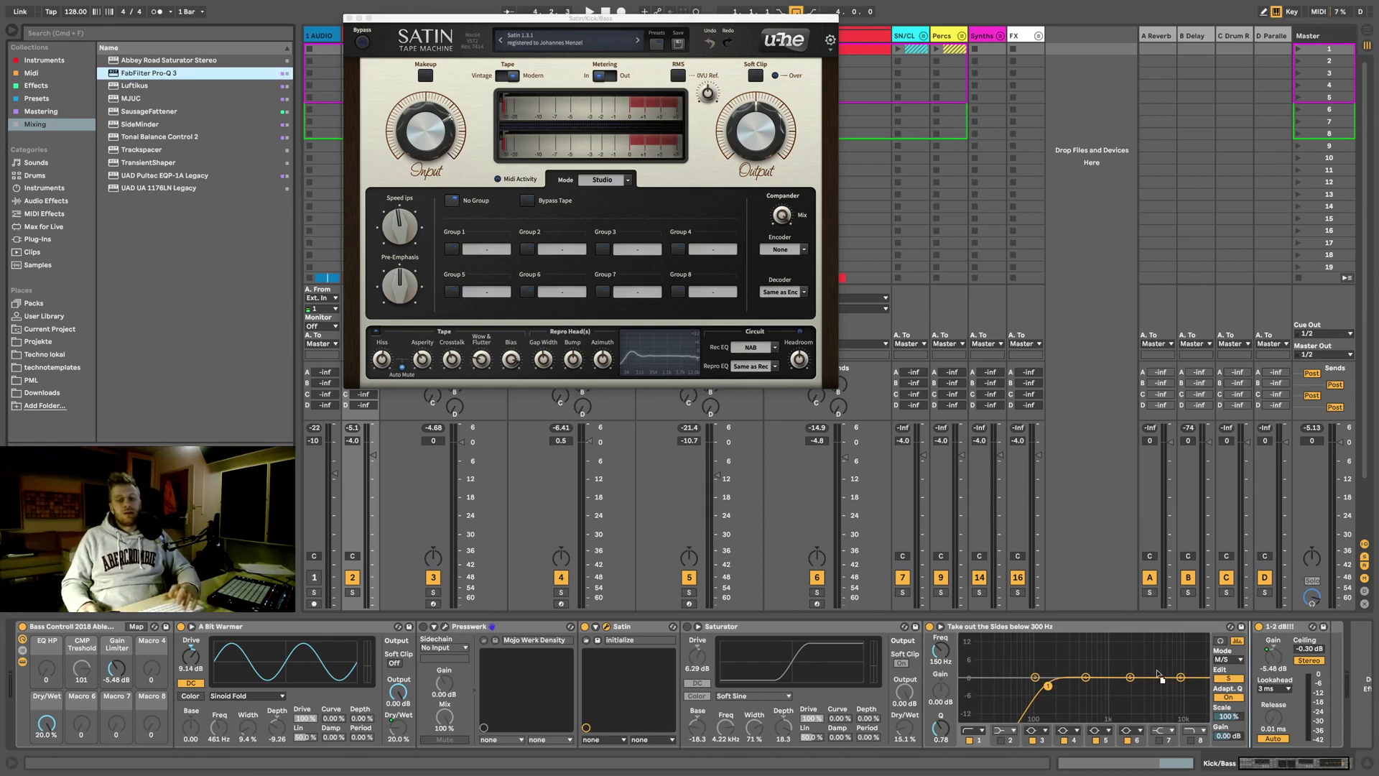
drag(1157, 674, 987, 680)
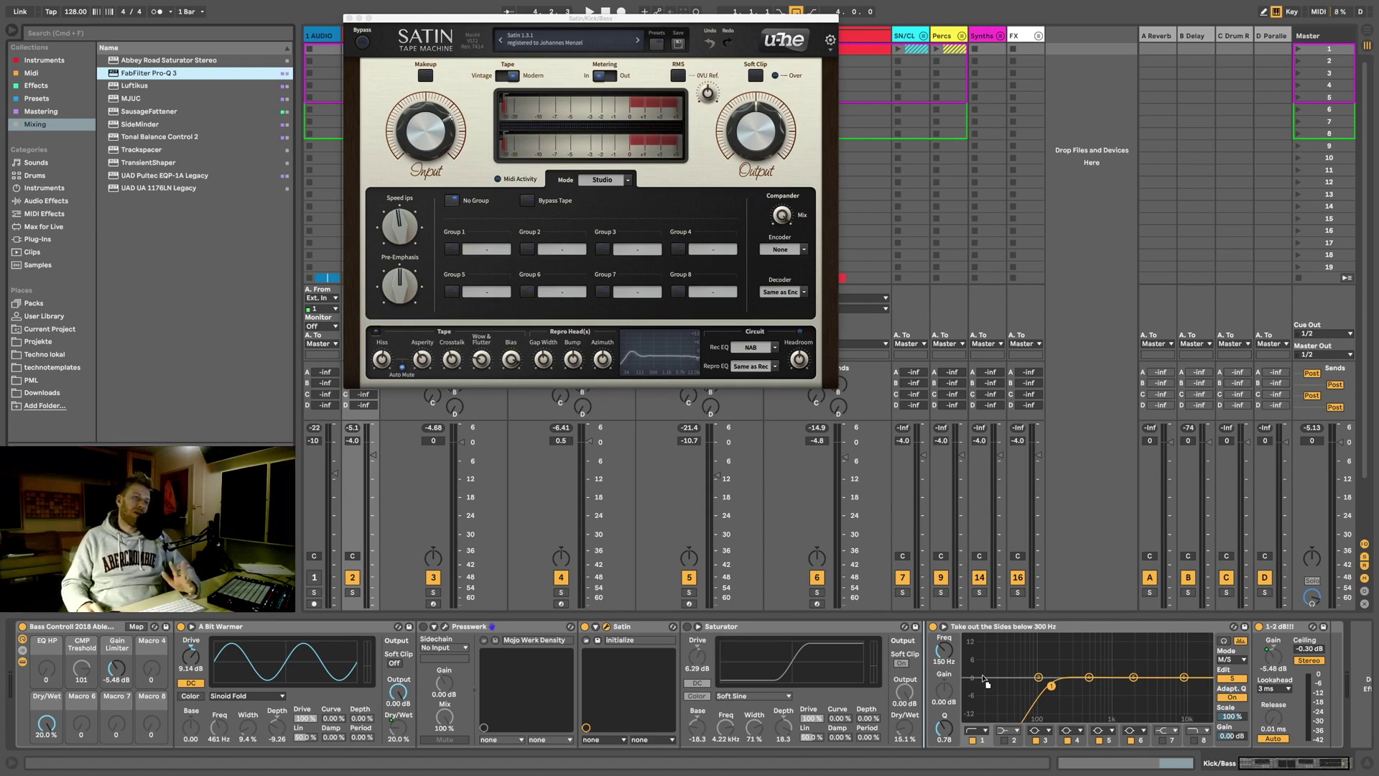
drag(982, 676, 987, 673)
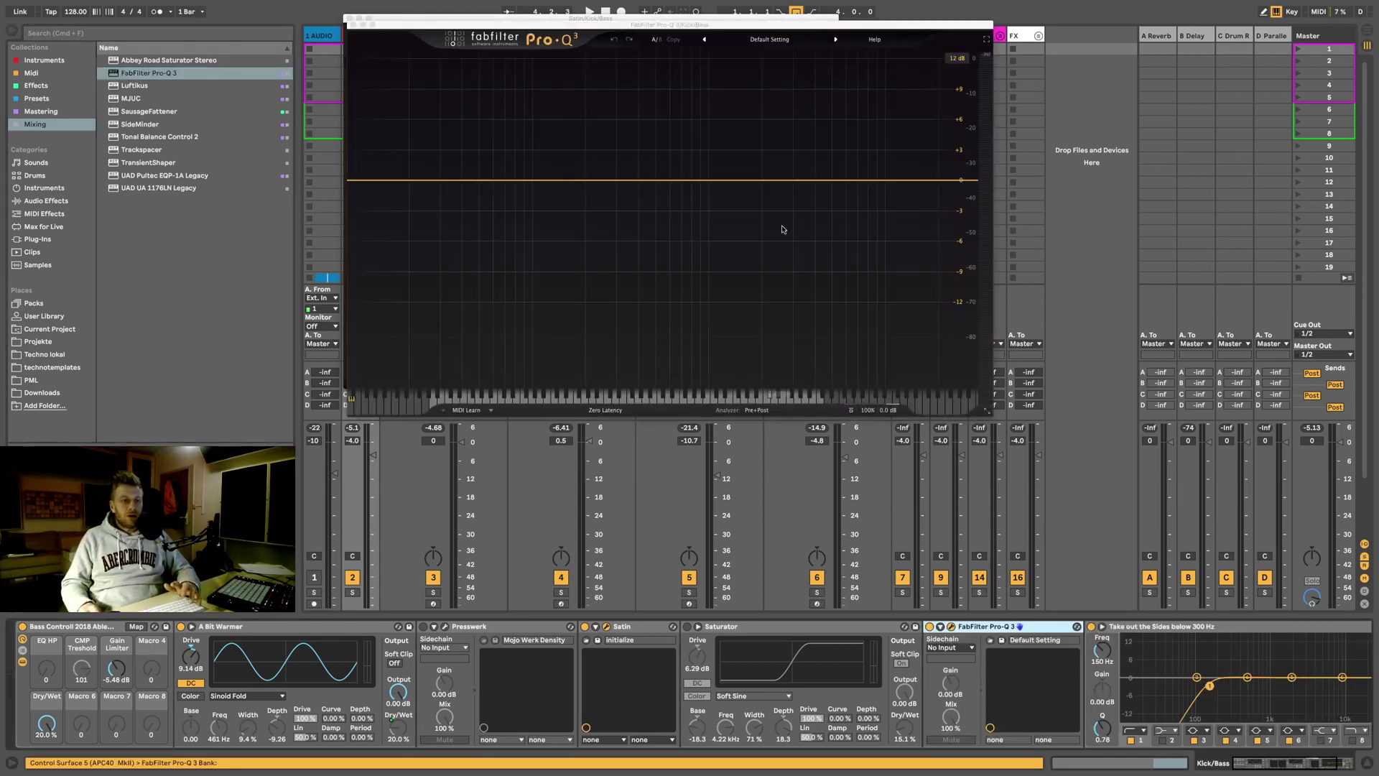
Step: Try an exaggerated Pro-Q 3 curve on a 30 dB display range, with deep bell cuts near 2.76 kHz and lower down plus a resonant low-end band
drag(825, 181, 785, 301)
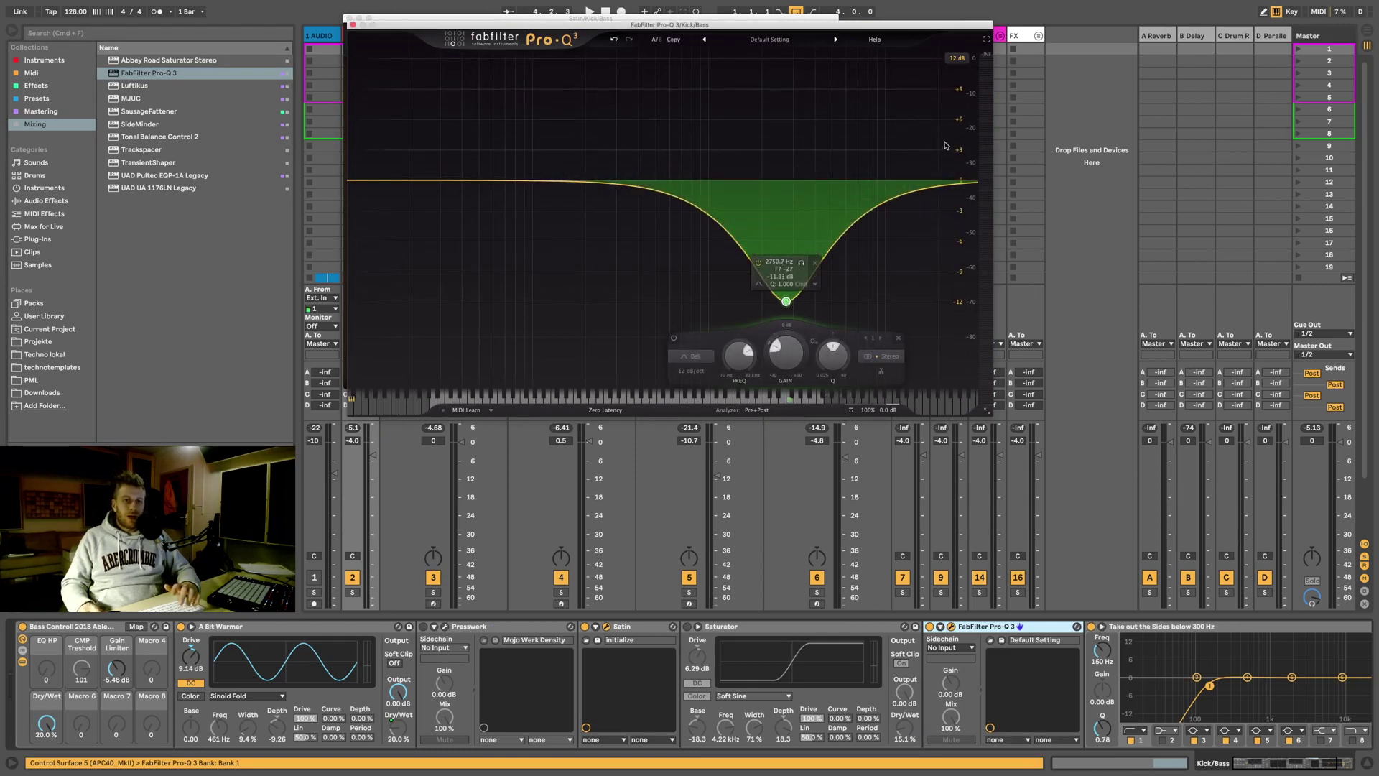
click(957, 57)
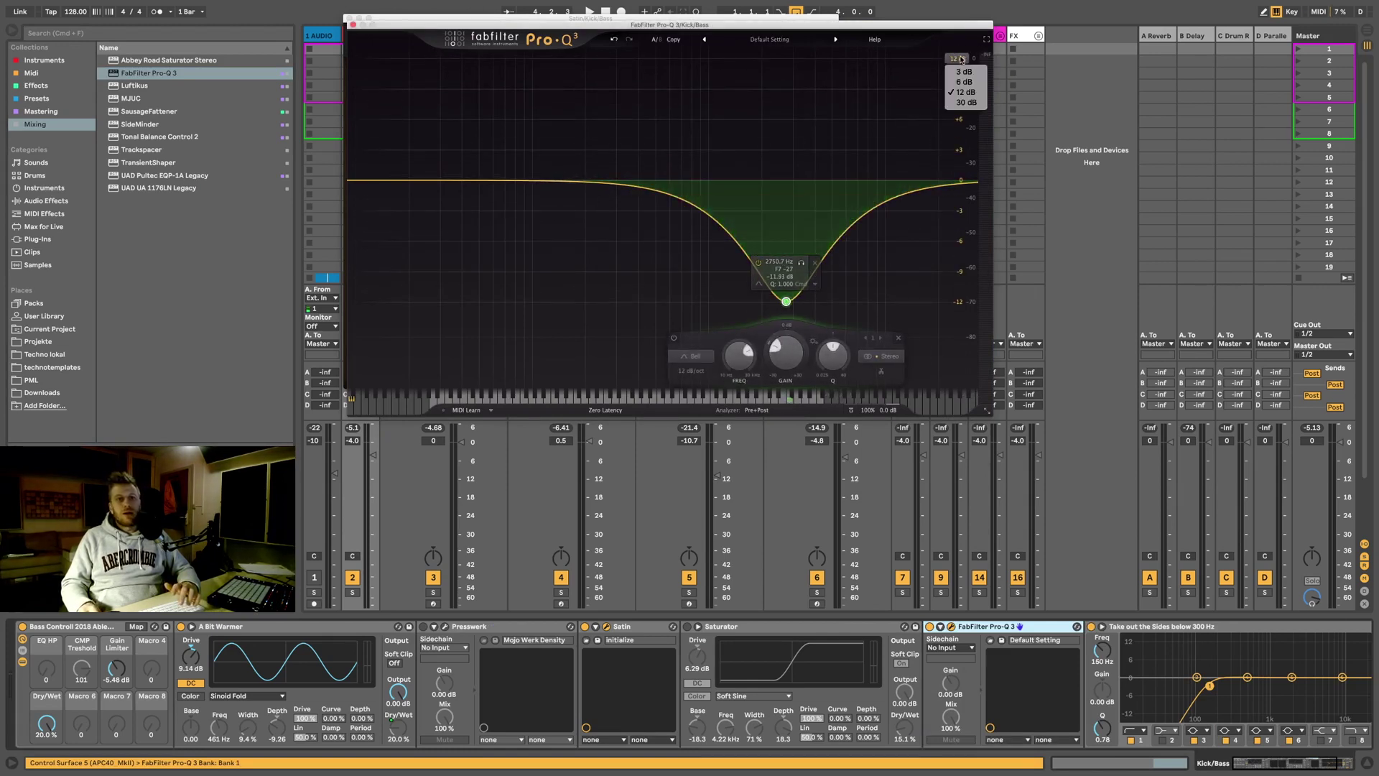
click(962, 103)
drag(371, 181, 411, 236)
scroll(440, 216, up, 5)
drag(610, 182, 567, 302)
click(705, 229)
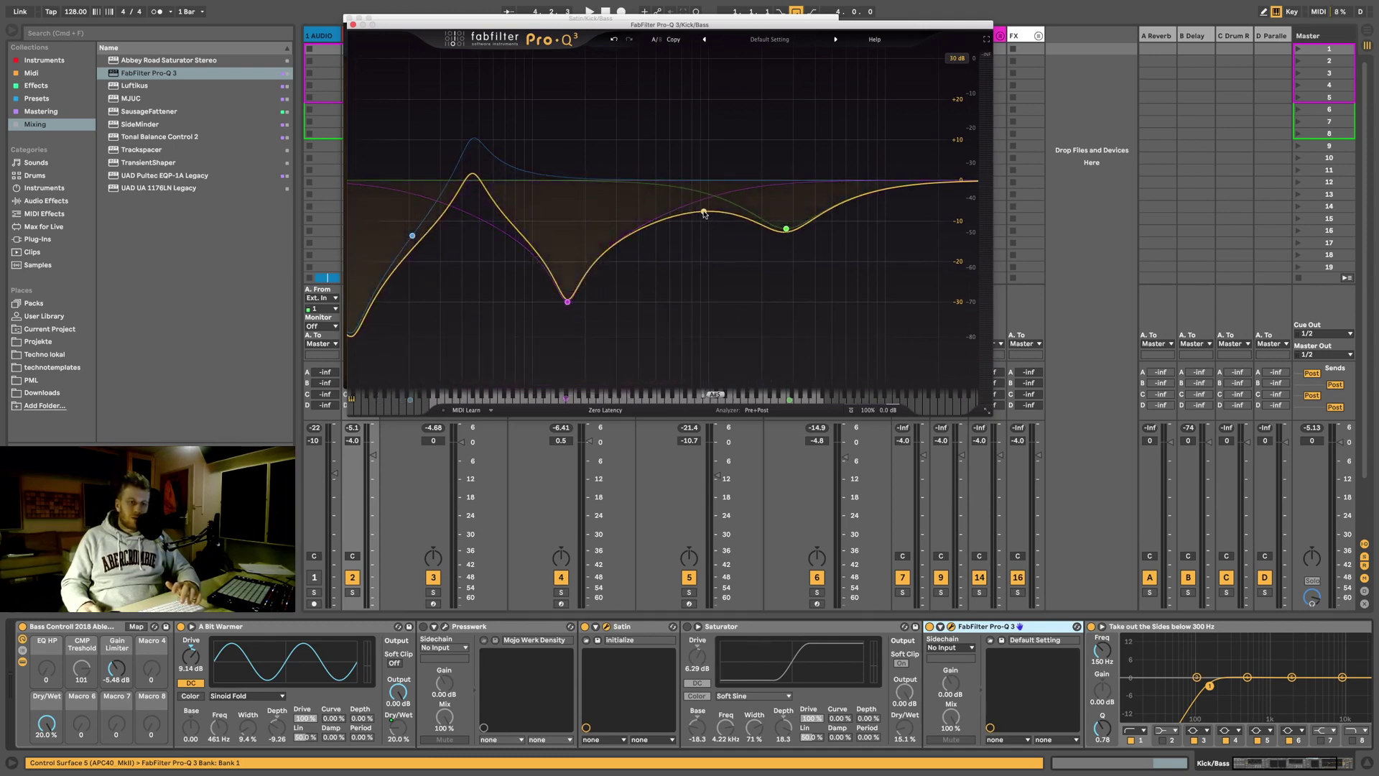
Step: Add more extreme bands to the curve: boosts near 86 Hz and in the mids, a deep high-end cut and a narrow notch
drag(704, 214, 698, 90)
drag(878, 192, 794, 301)
drag(640, 204, 521, 73)
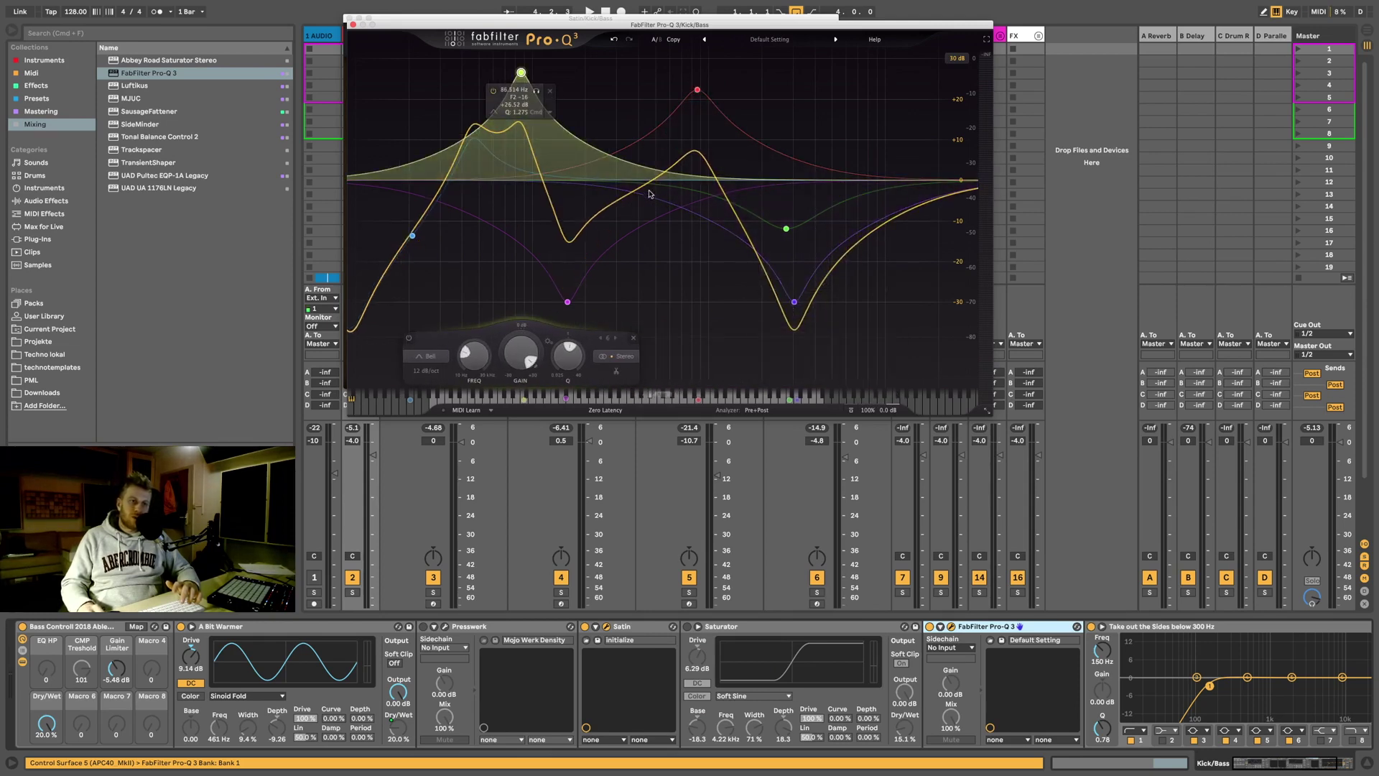
drag(644, 190, 682, 272)
scroll(681, 262, up, 5)
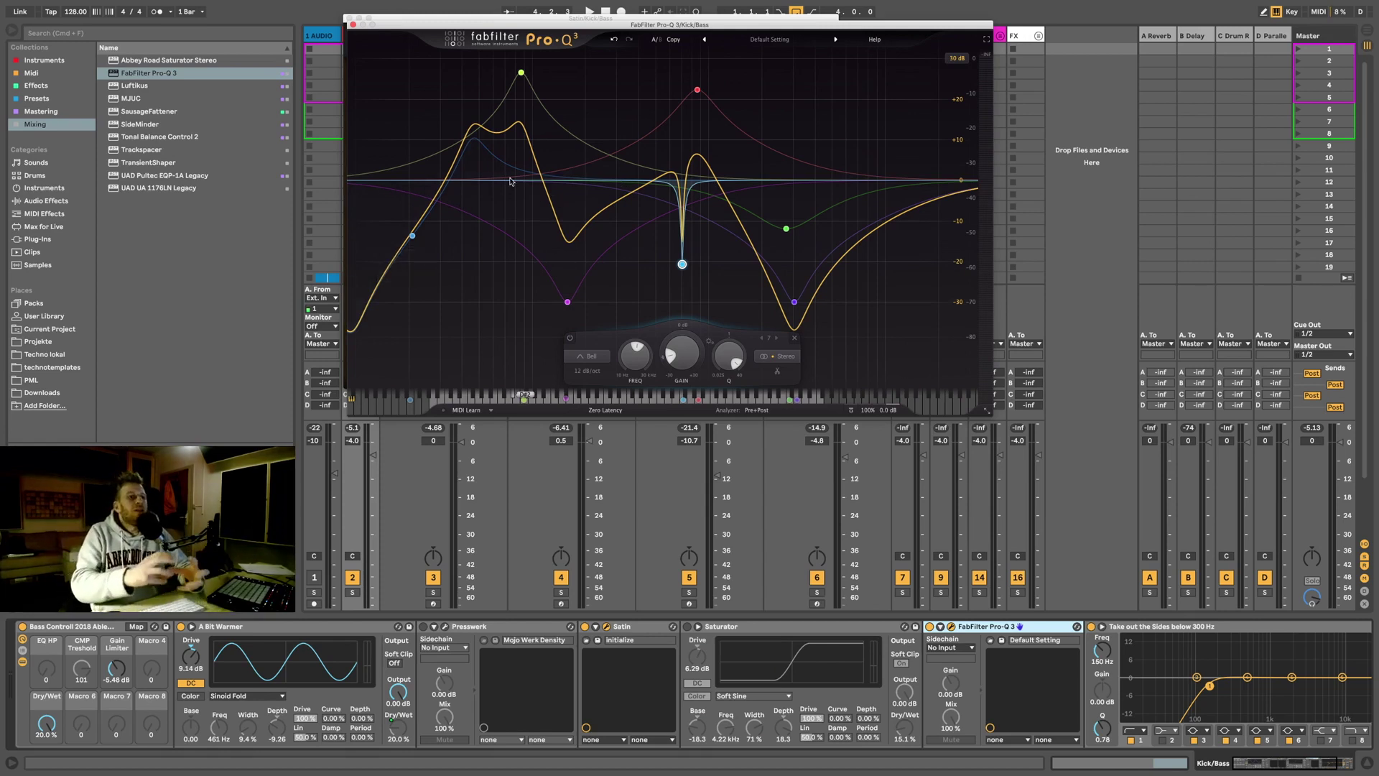
Step: Replace the overprocessed Pro-Q 3 with a fresh one between the Saturator and the sides-removal EQ, and move its window clear of Satin's controls
click(1014, 626)
key(Delete)
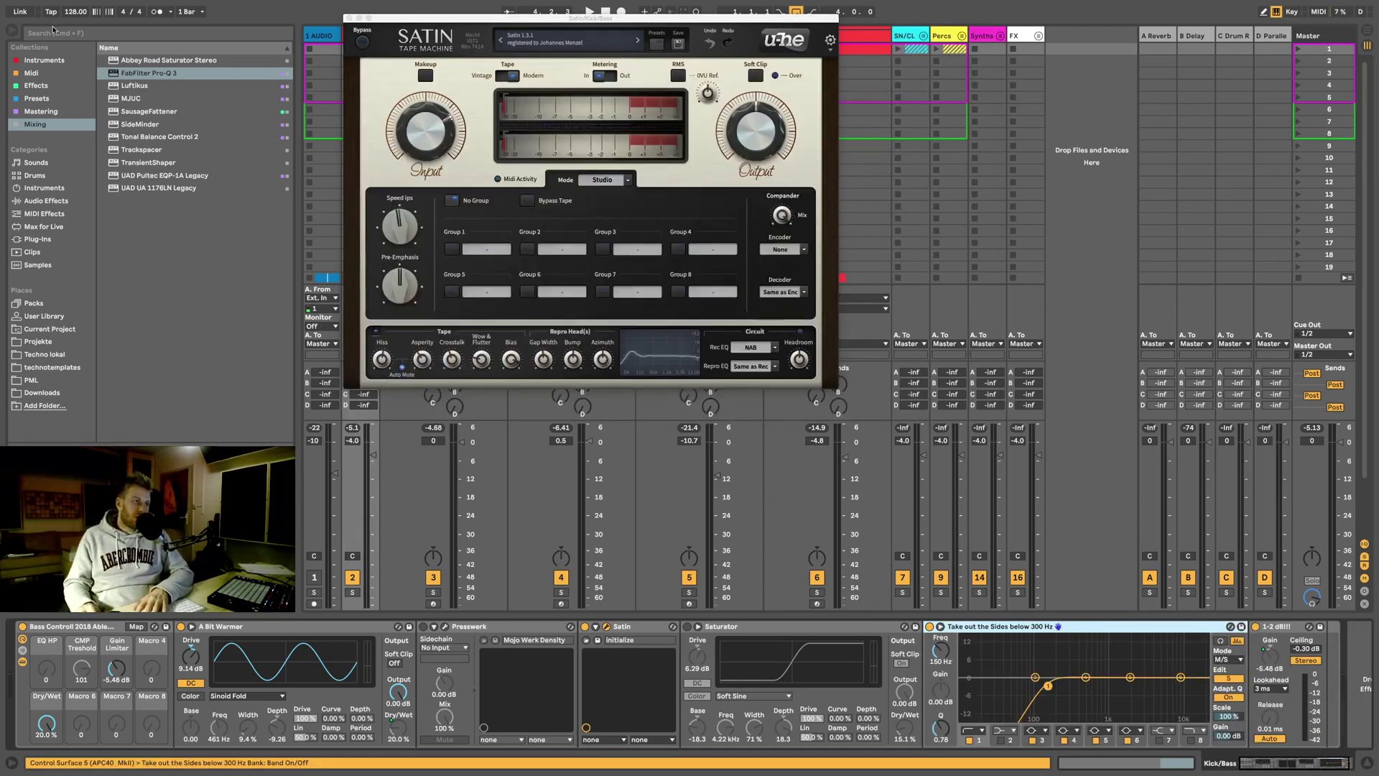
drag(116, 73, 1002, 669)
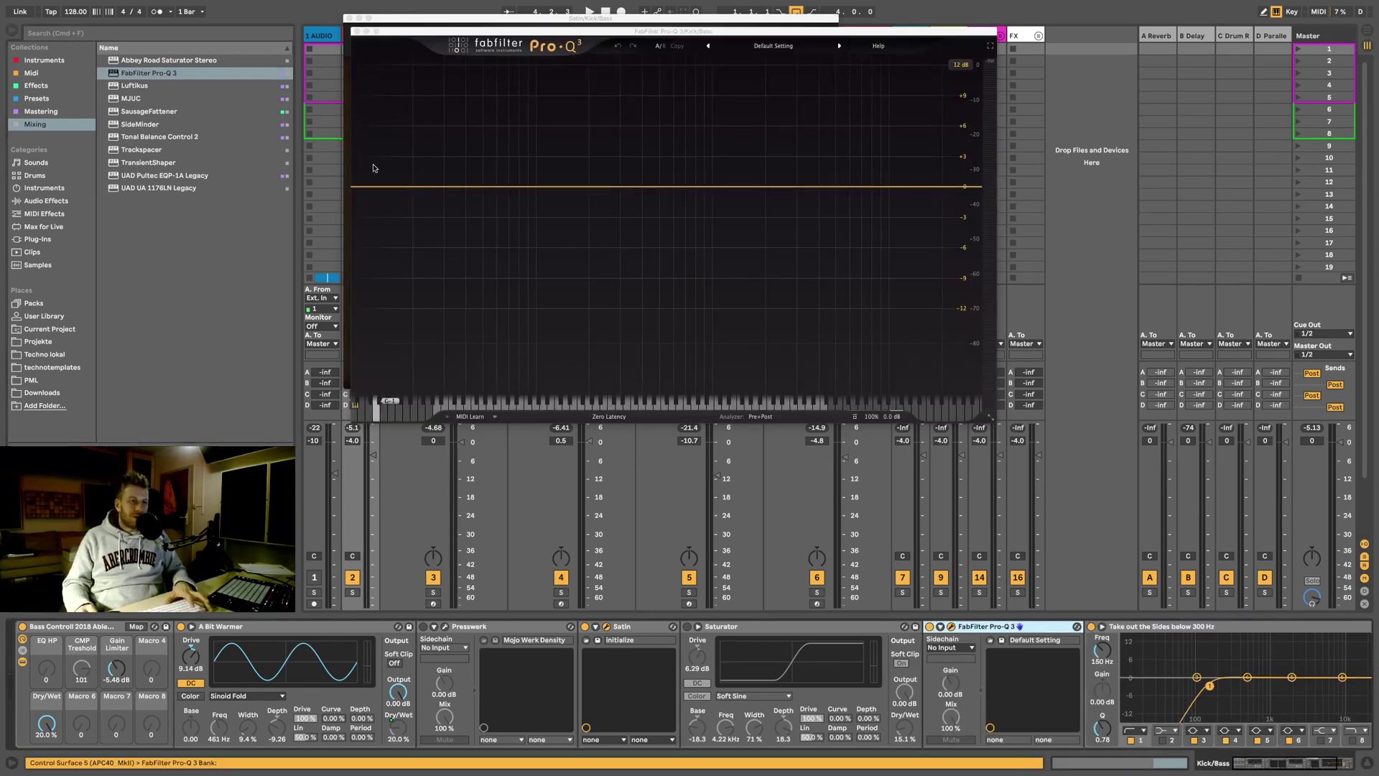
drag(475, 31, 691, 185)
Step: Play the loop and cut about 2.9 dB near 175 Hz with a bell band, narrowing its Q to about 2.8
key(space)
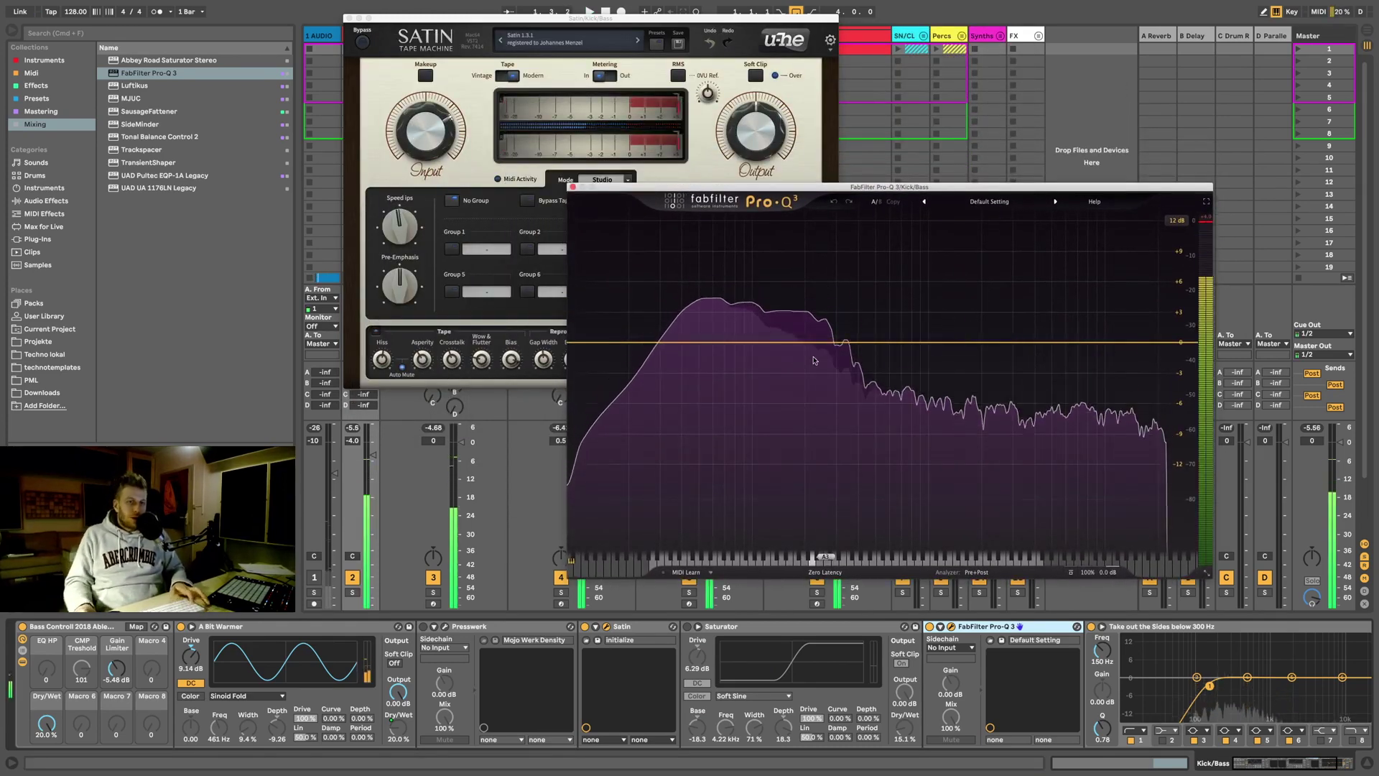
drag(800, 345, 796, 377)
scroll(795, 375, up, 5)
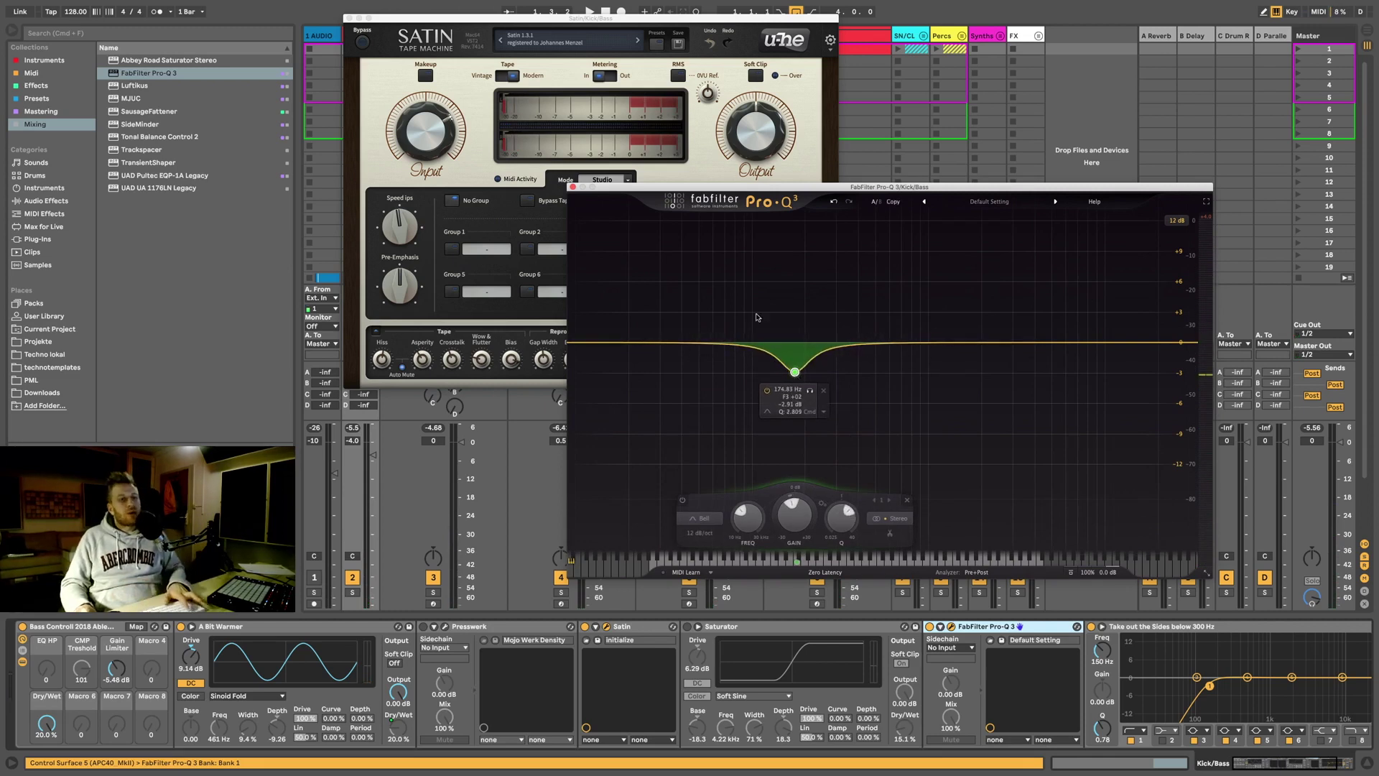
Step: Play the loop and bypass the 175 Hz bell cut to compare the sound without it
key(space)
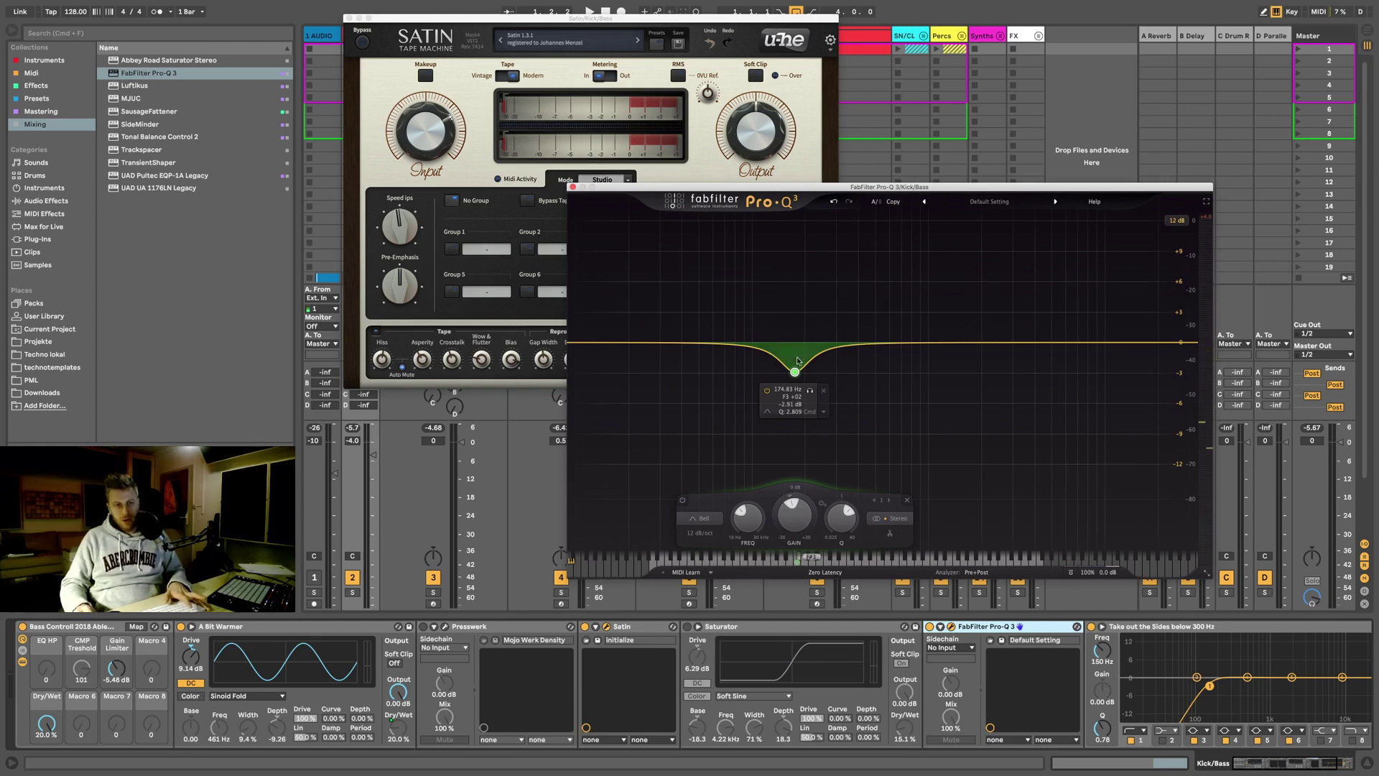
key(space)
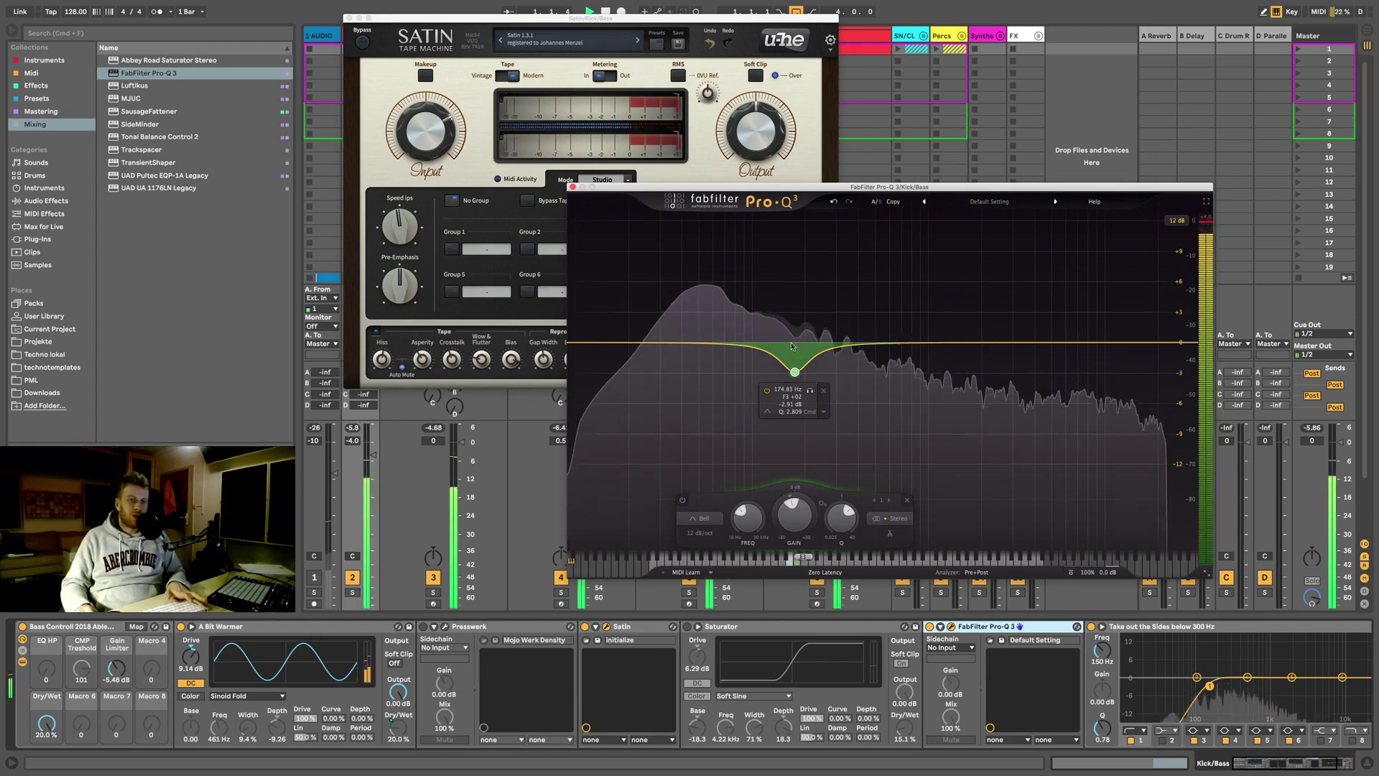
click(767, 391)
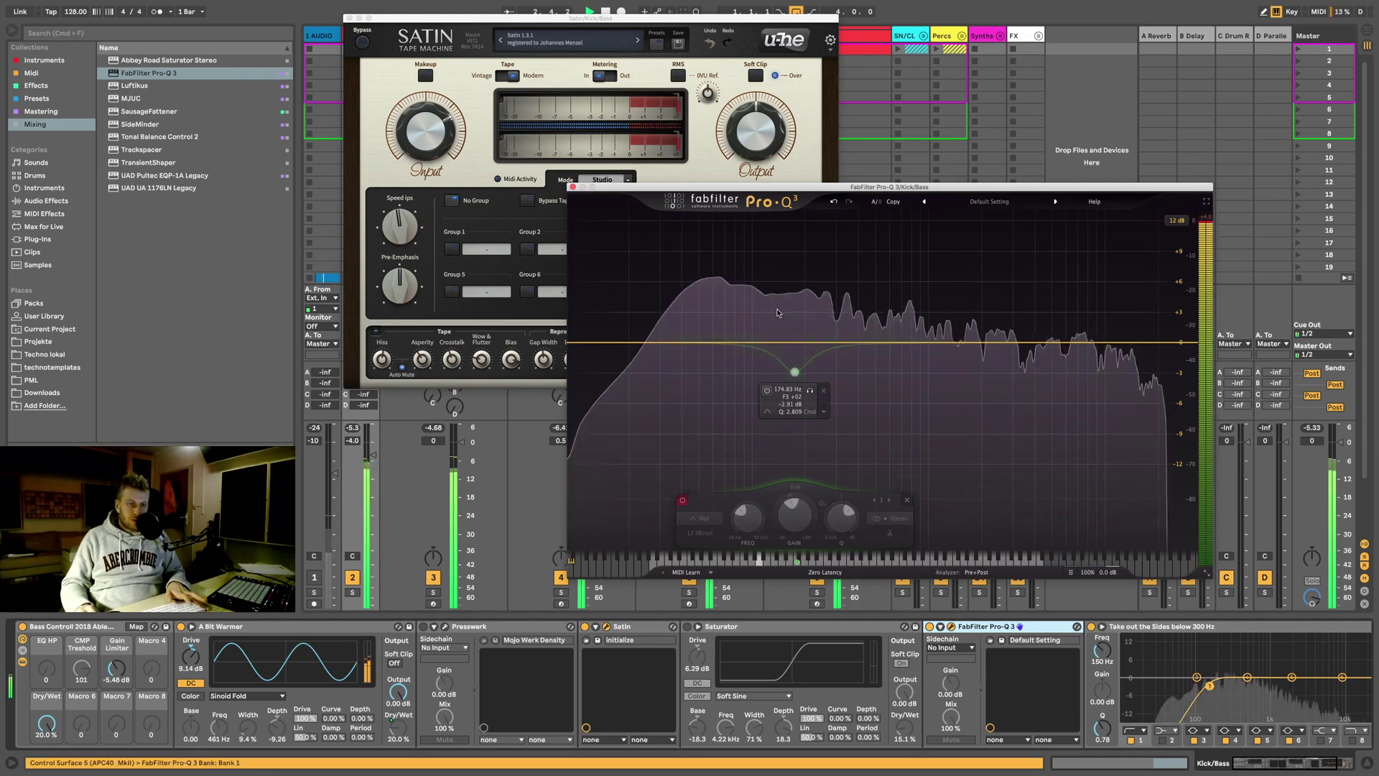
Step: Try grabbing the spectrum to cut about 6.1 dB near 108 Hz and 4.6 dB near 205 Hz, and delete both bands
mouse_move(792, 300)
key(space)
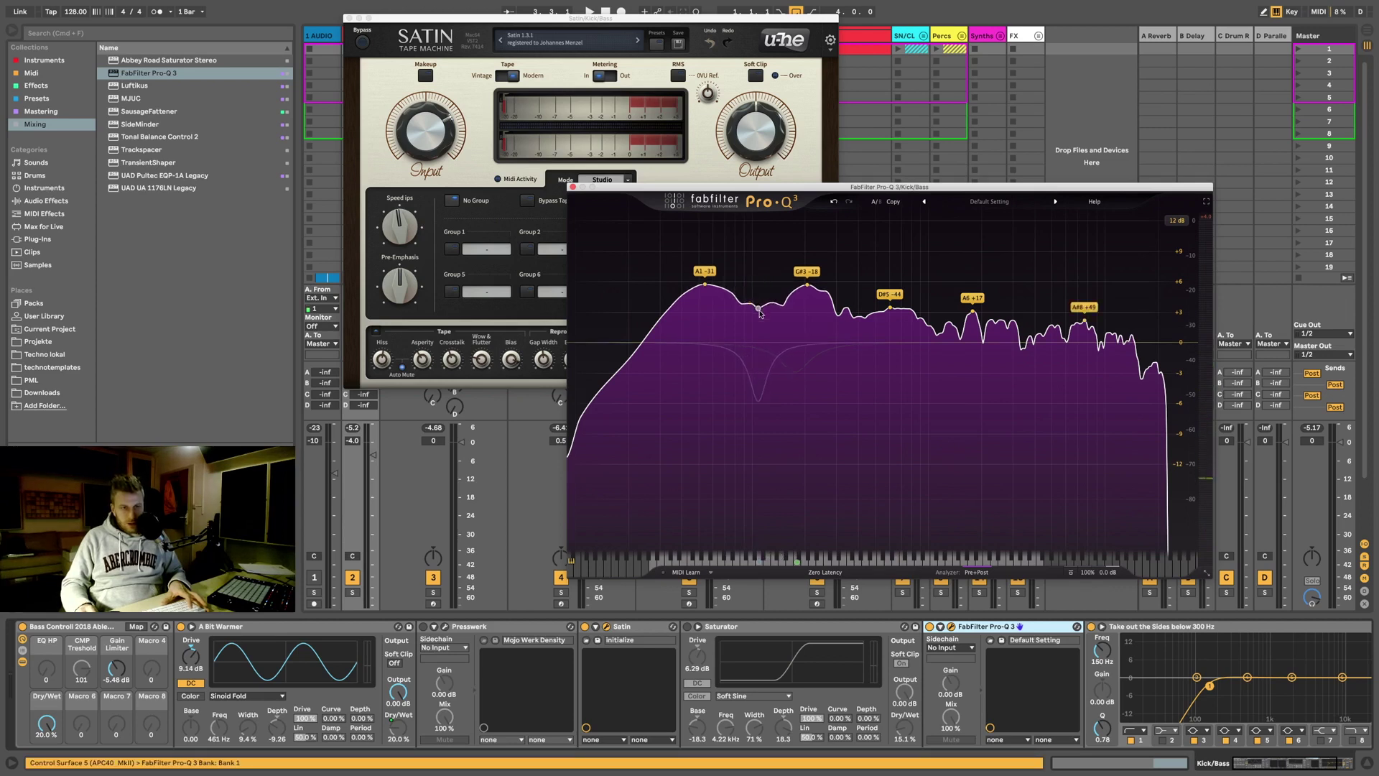
drag(759, 291, 758, 404)
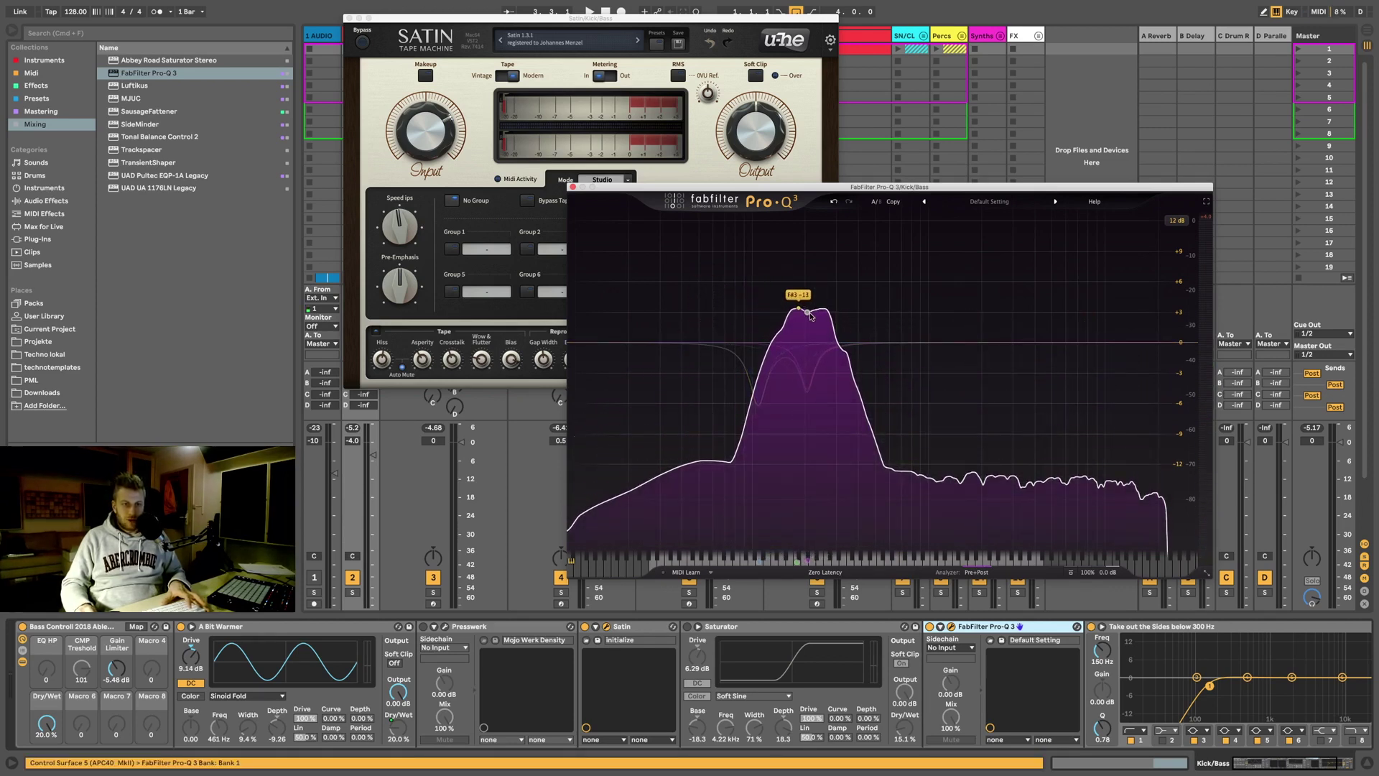
drag(807, 298, 807, 388)
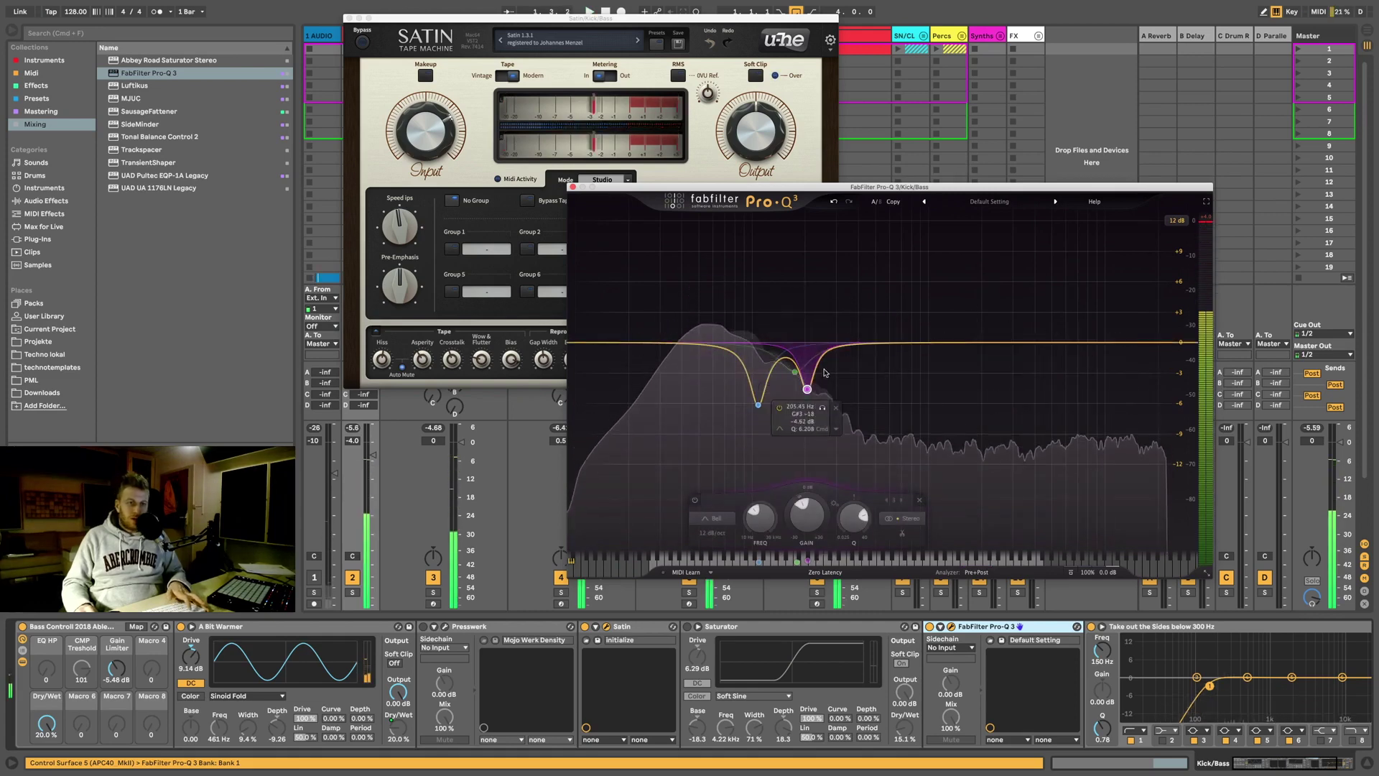
click(836, 410)
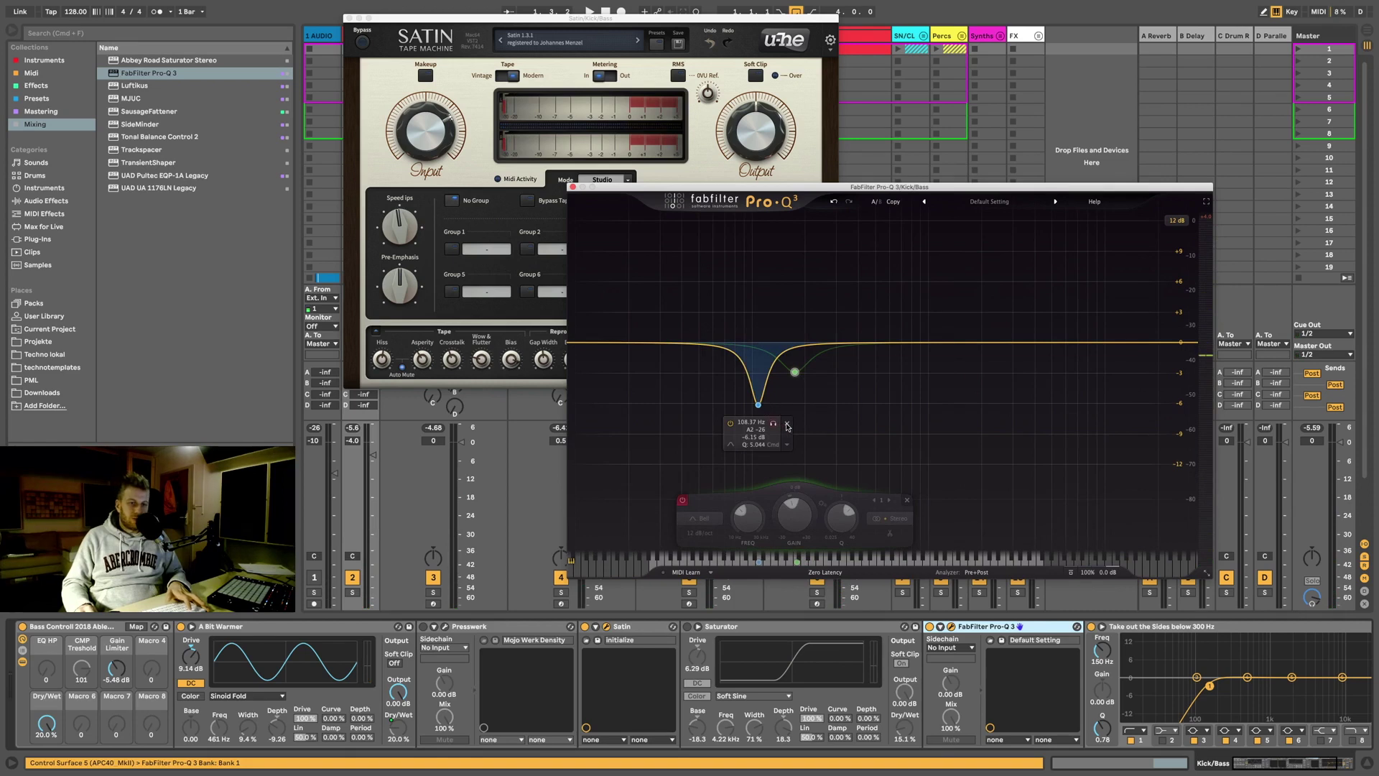
click(787, 426)
Step: Re-enable the bell cut during playback and move it to about 216 Hz with a gain of about -3.9 dB
key(space)
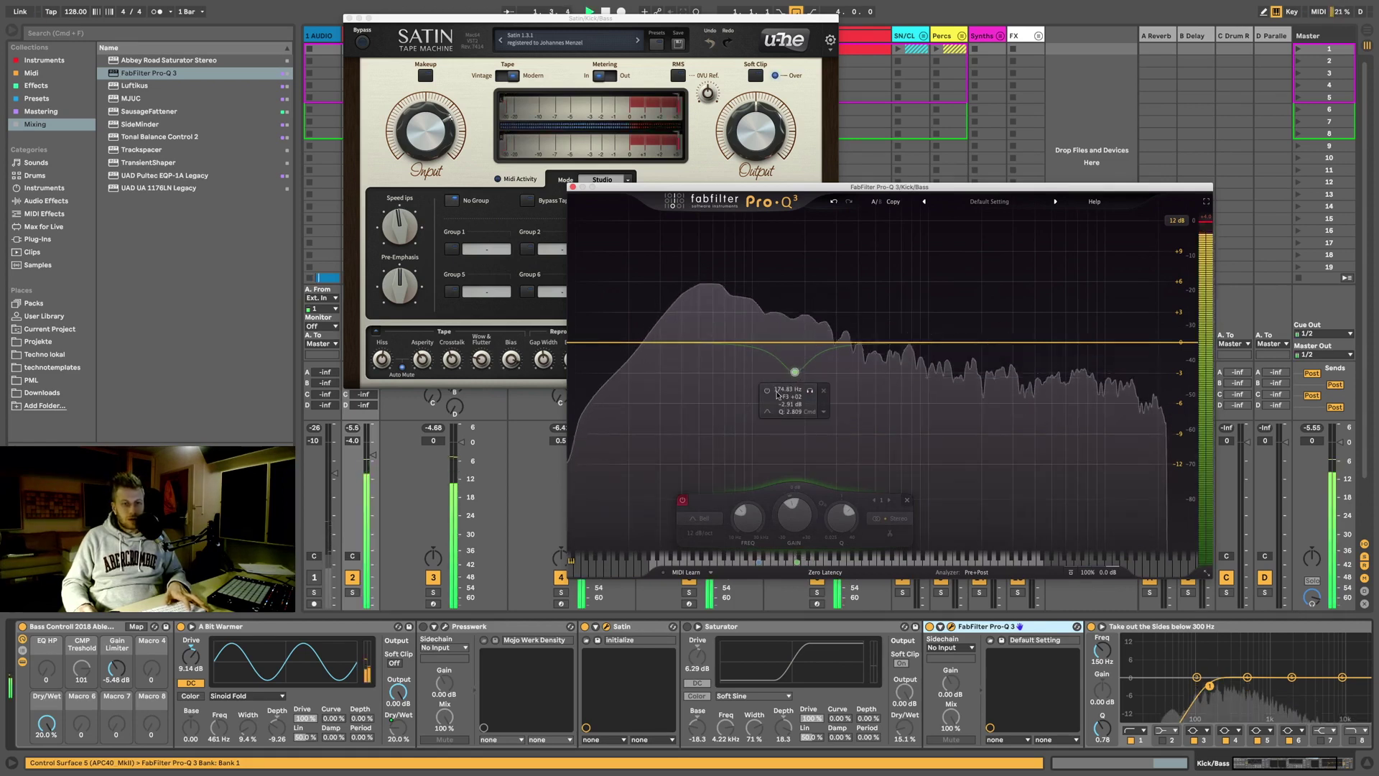
click(767, 391)
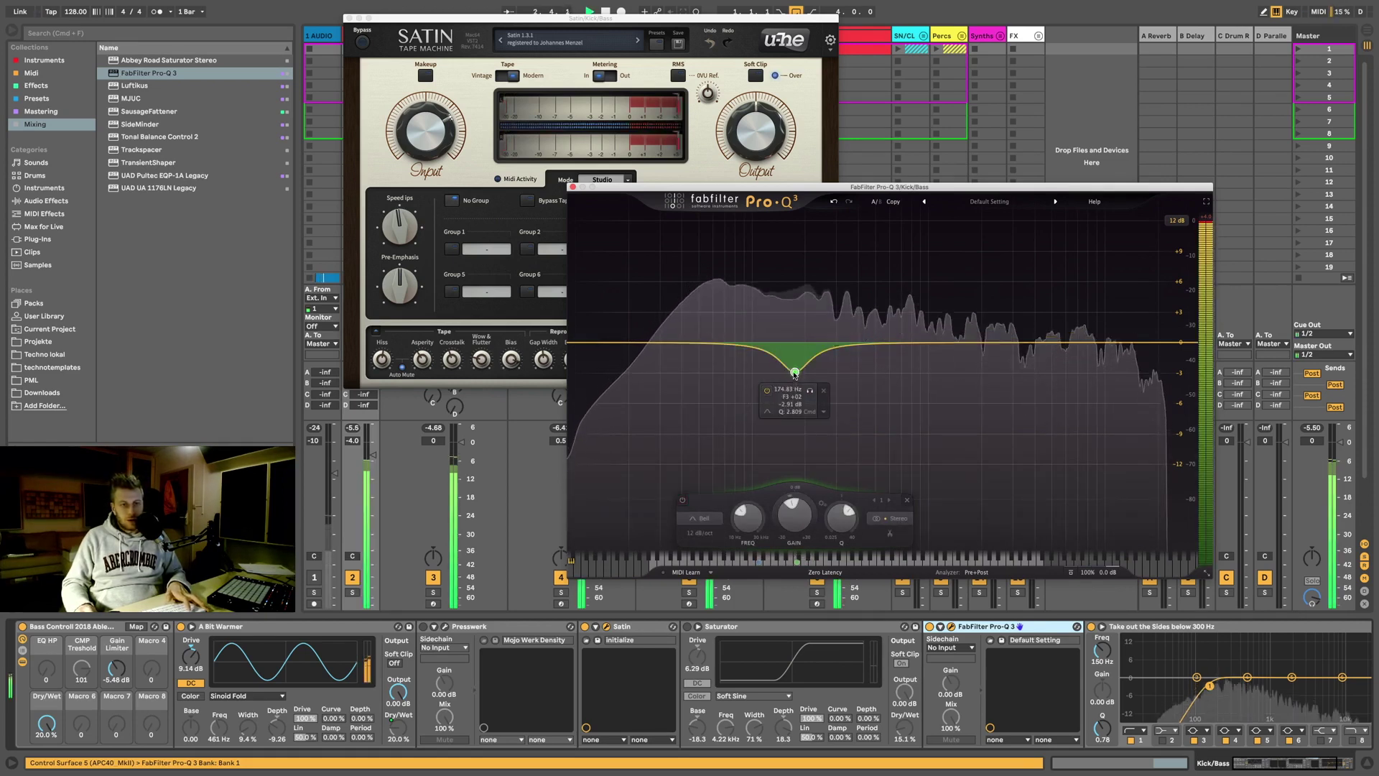
mouse_move(795, 373)
mouse_down()
mouse_move(803, 424)
mouse_move(834, 400)
mouse_move(740, 394)
mouse_move(811, 382)
mouse_up()
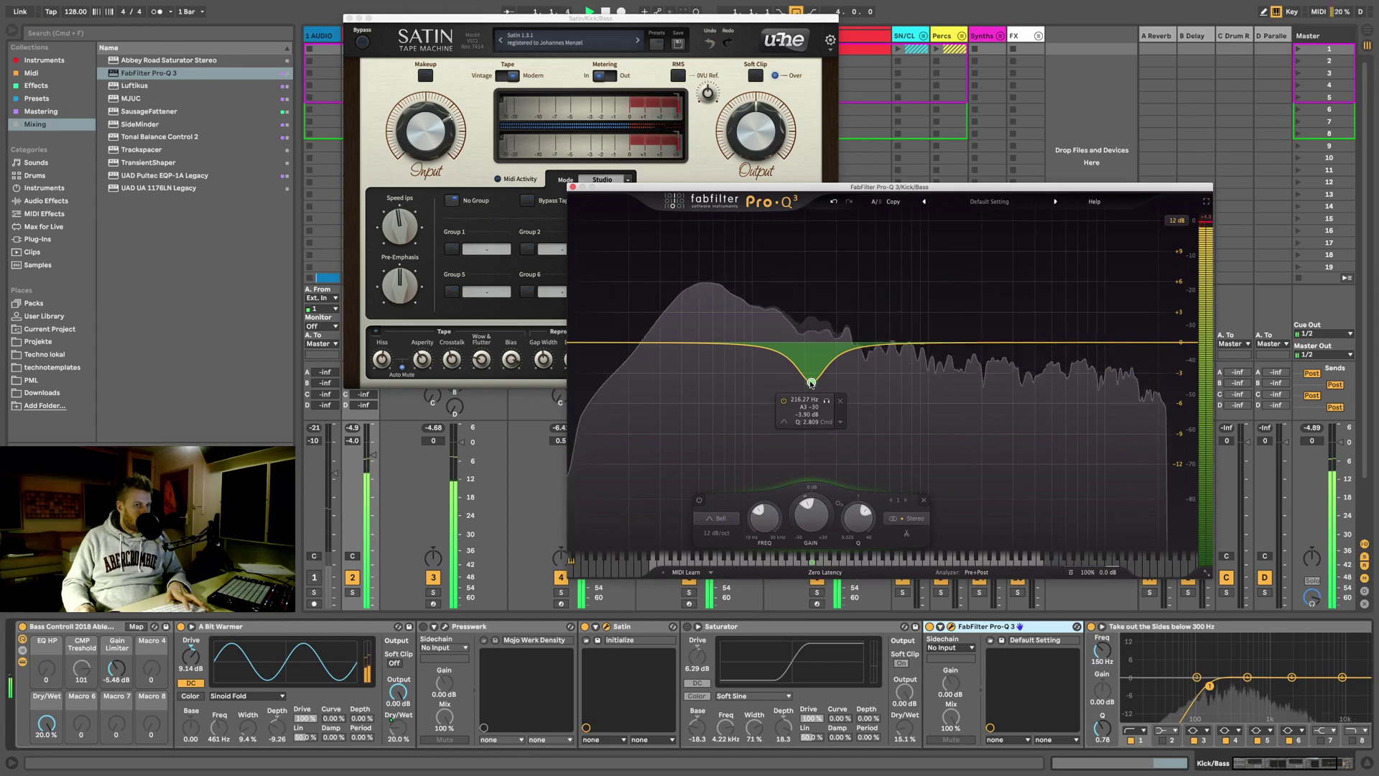
Step: Try a low cut with a 72 dB/oct slope at about 15 Hz, and raise it to about 31 Hz during playback
click(591, 344)
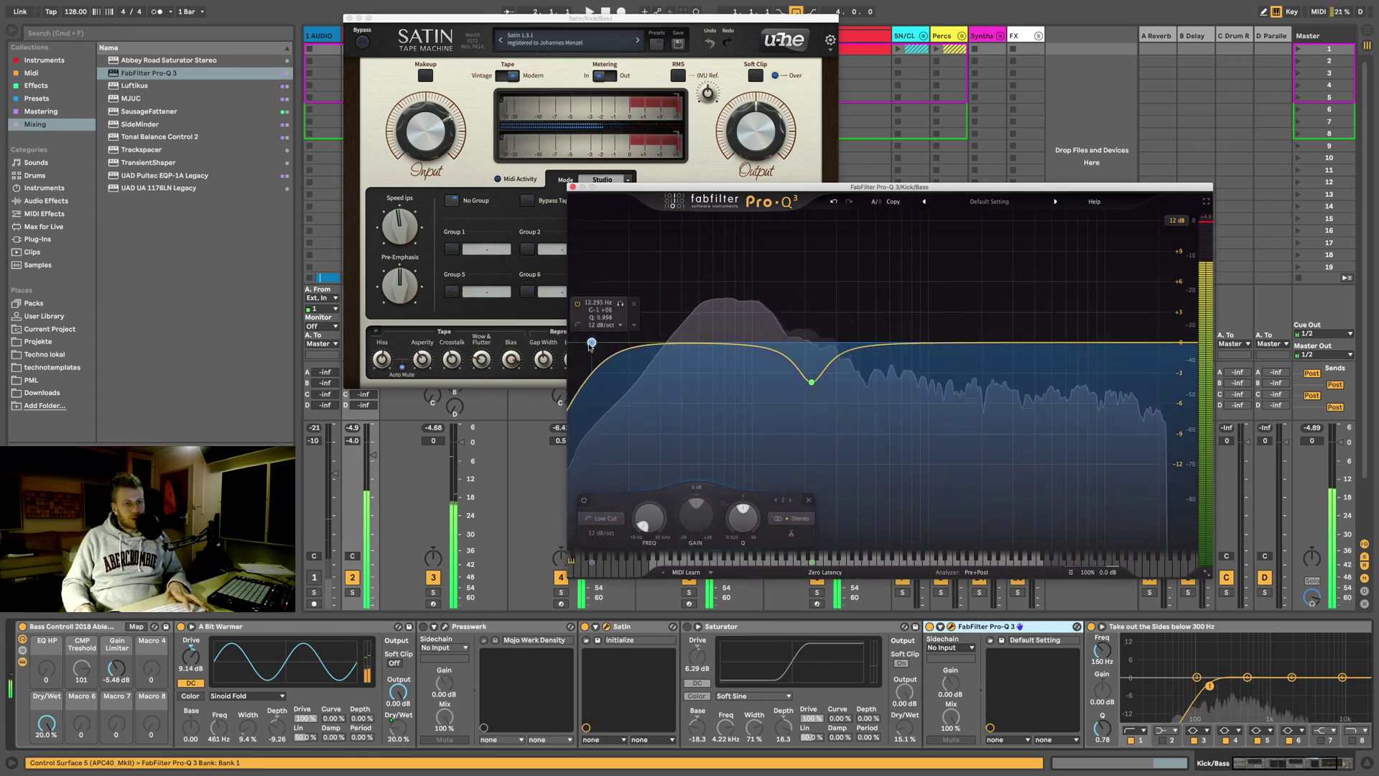
scroll(592, 345, up, 5)
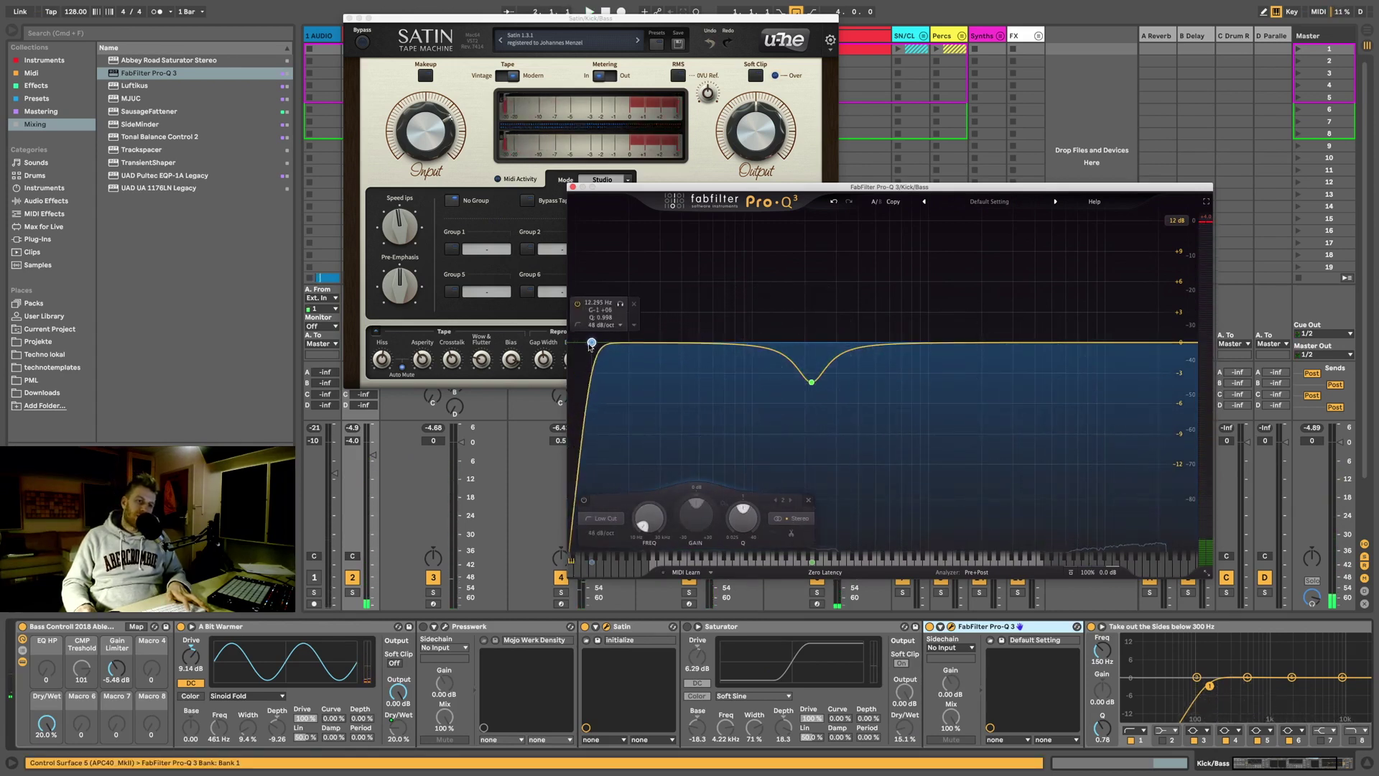
scroll(590, 346, up, 1)
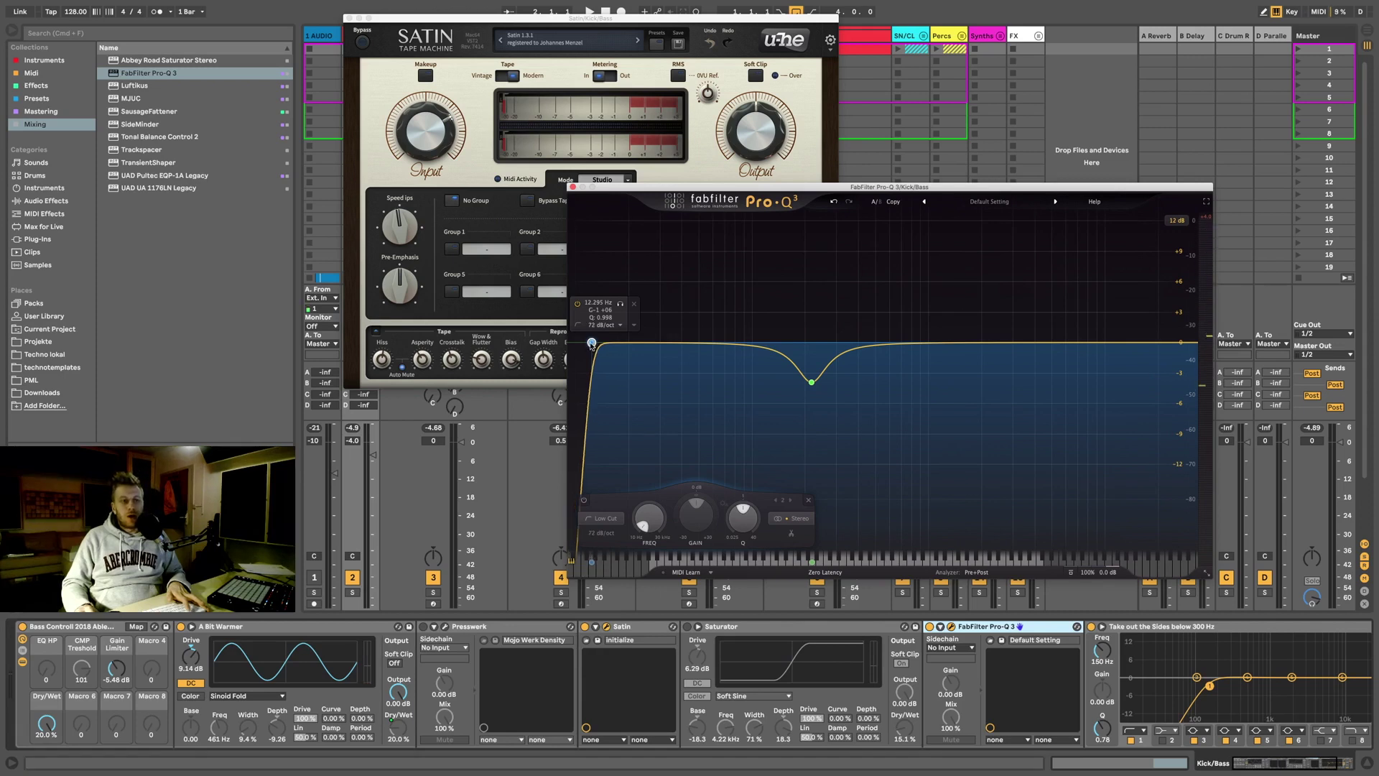
drag(592, 343, 607, 343)
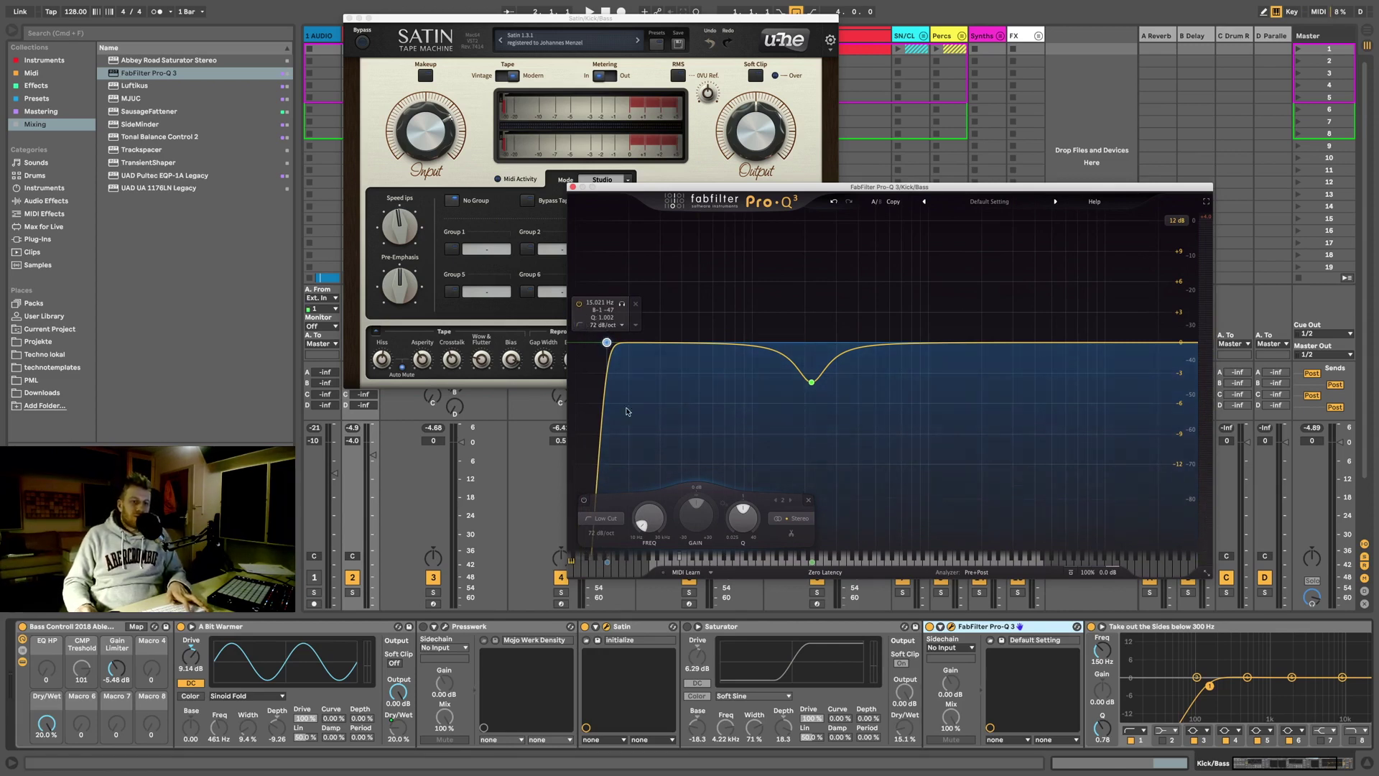
scroll(789, 377, up, 3)
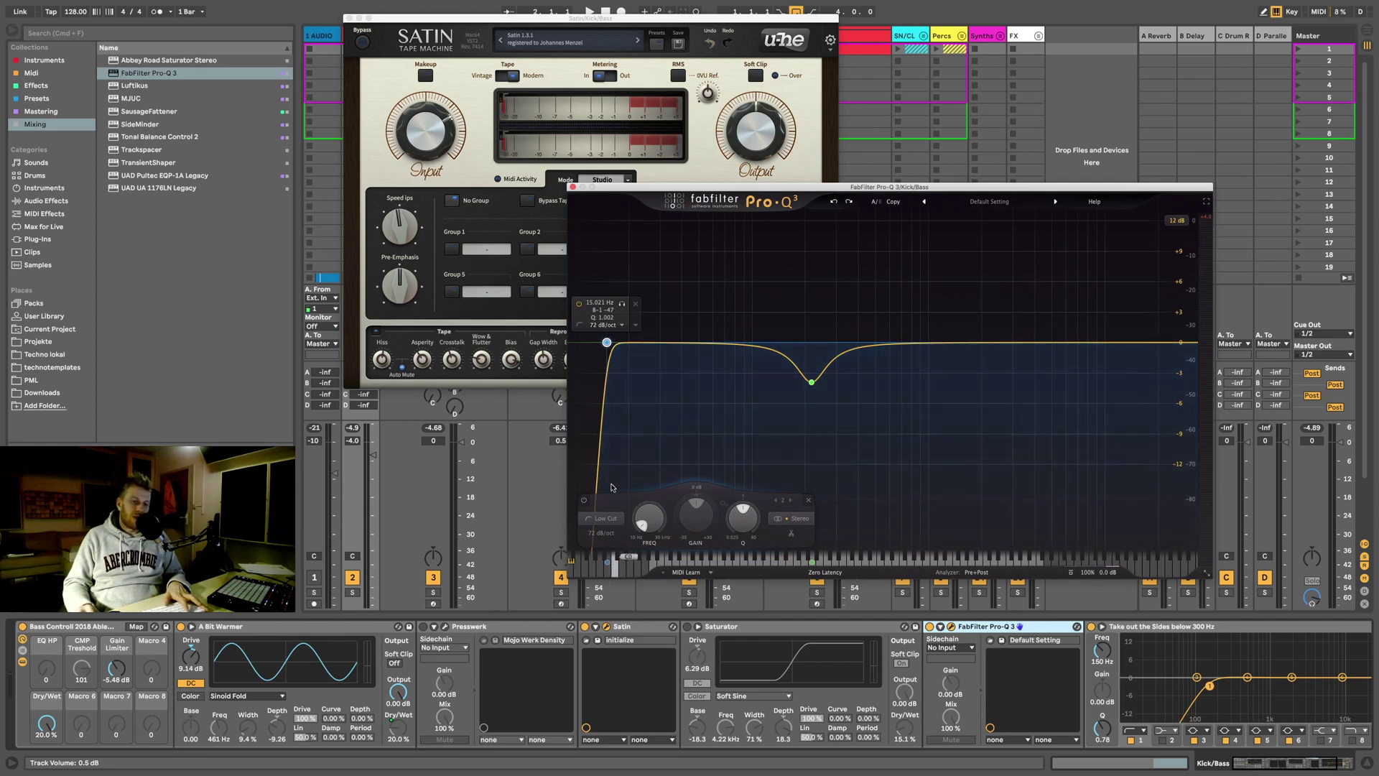
key(space)
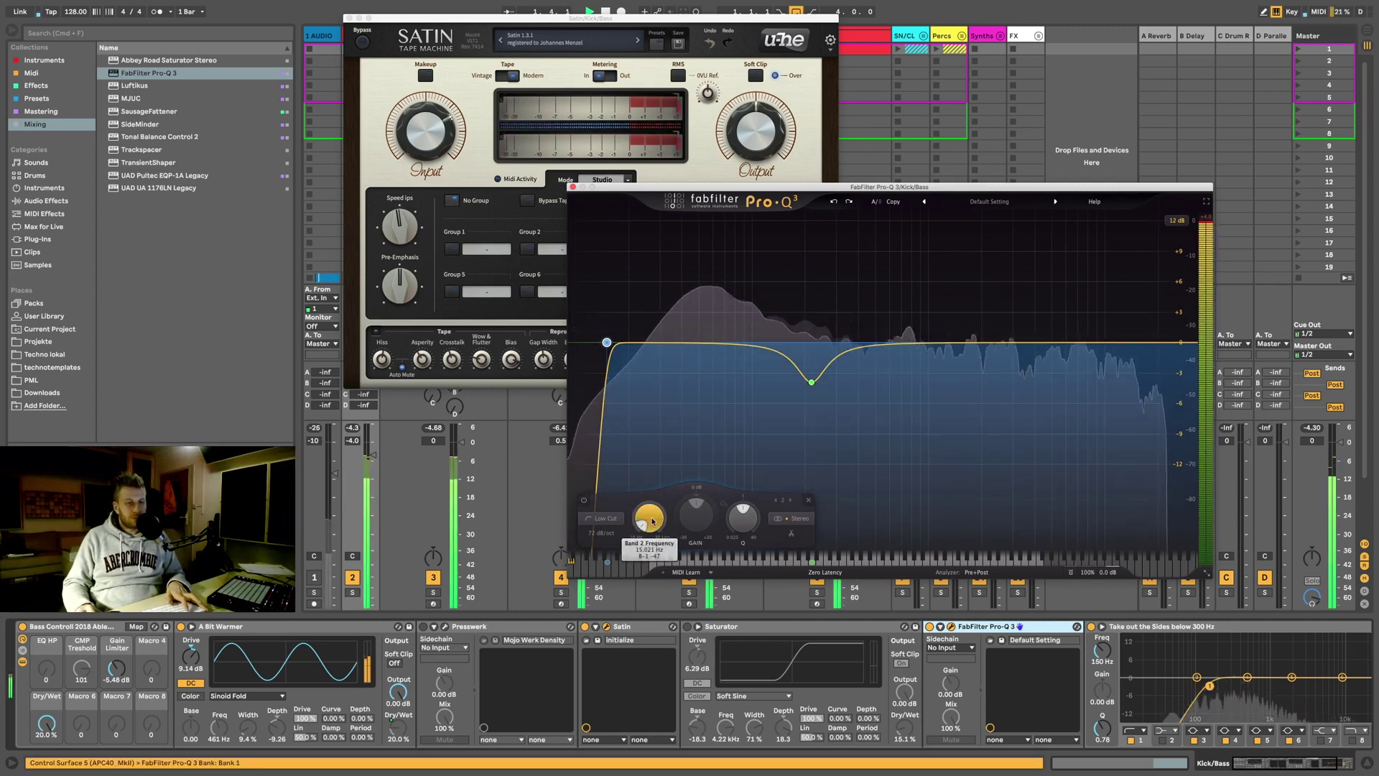
drag(652, 521, 653, 490)
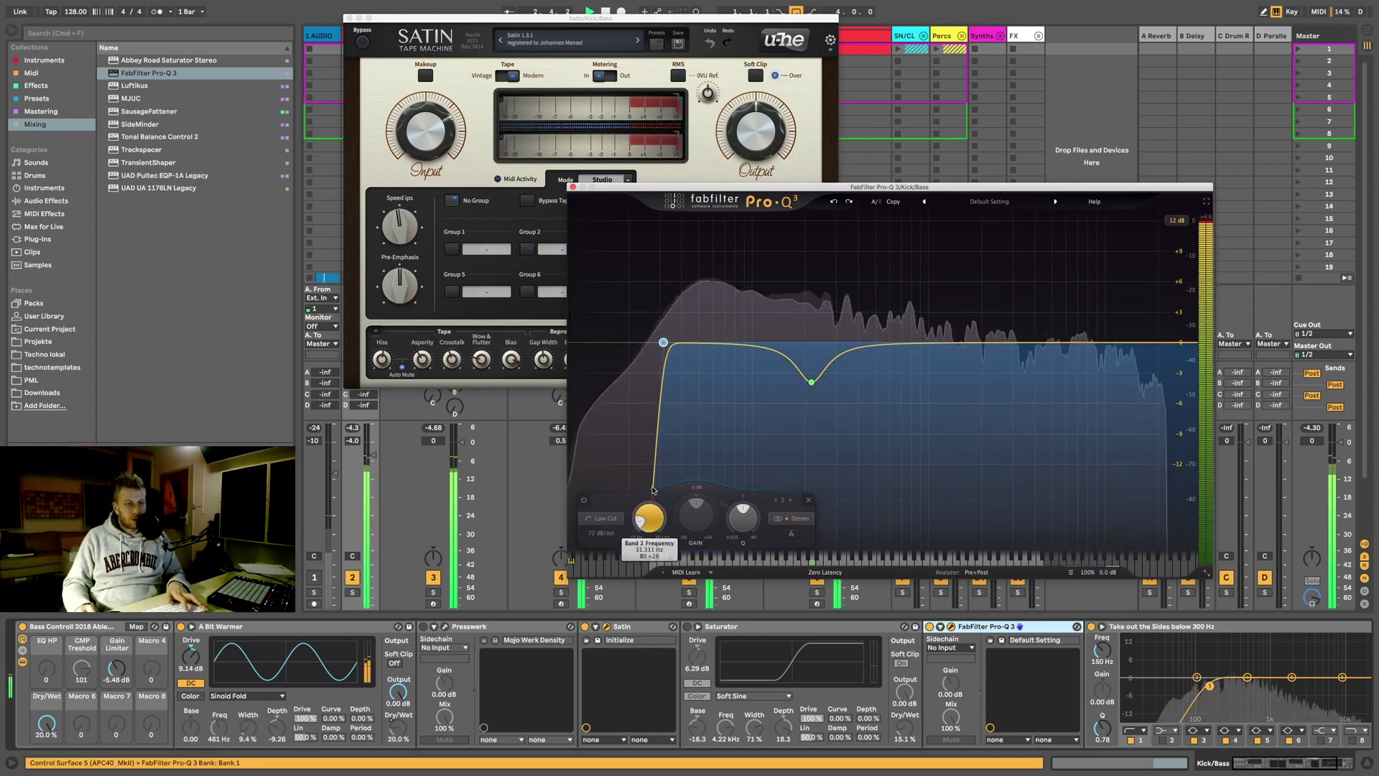
Step: Switch the equalizer's processing mode to Natural Phase
click(826, 573)
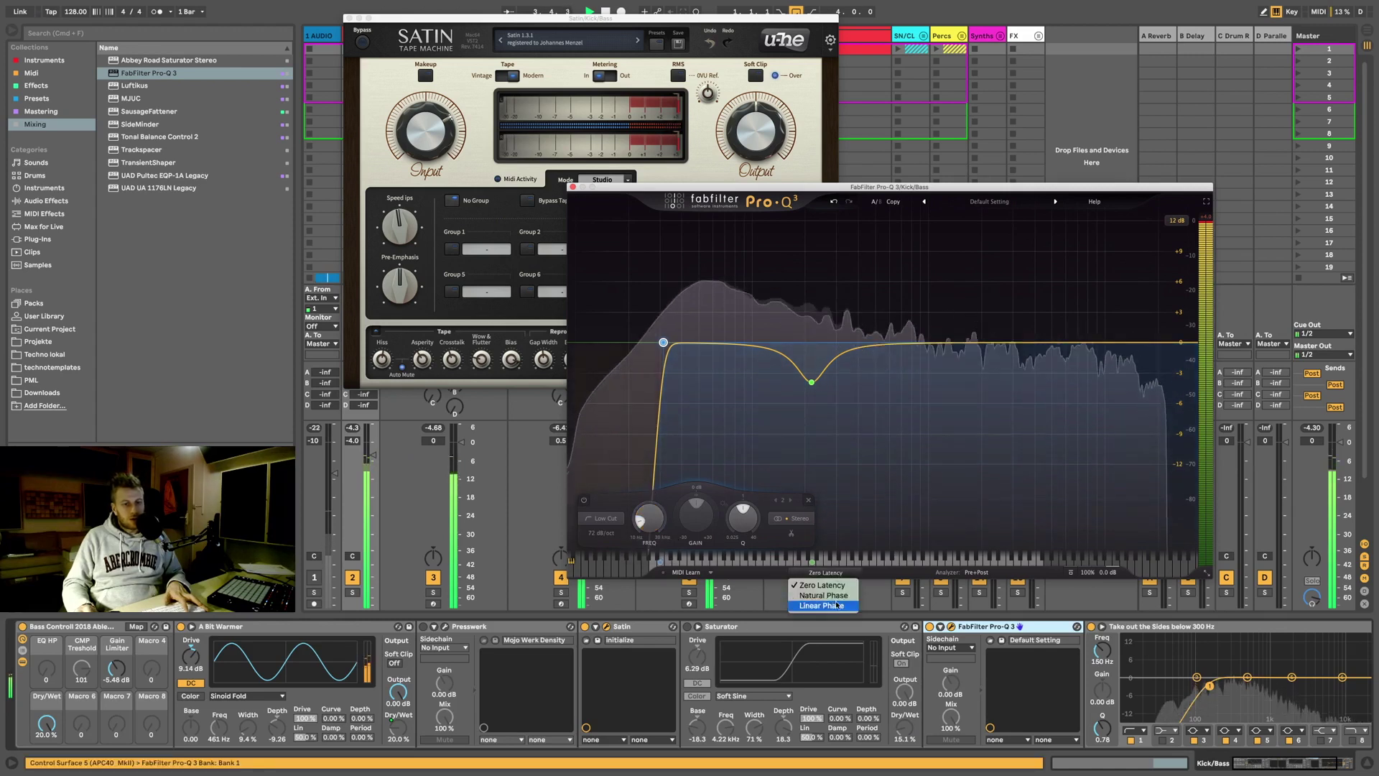
click(823, 595)
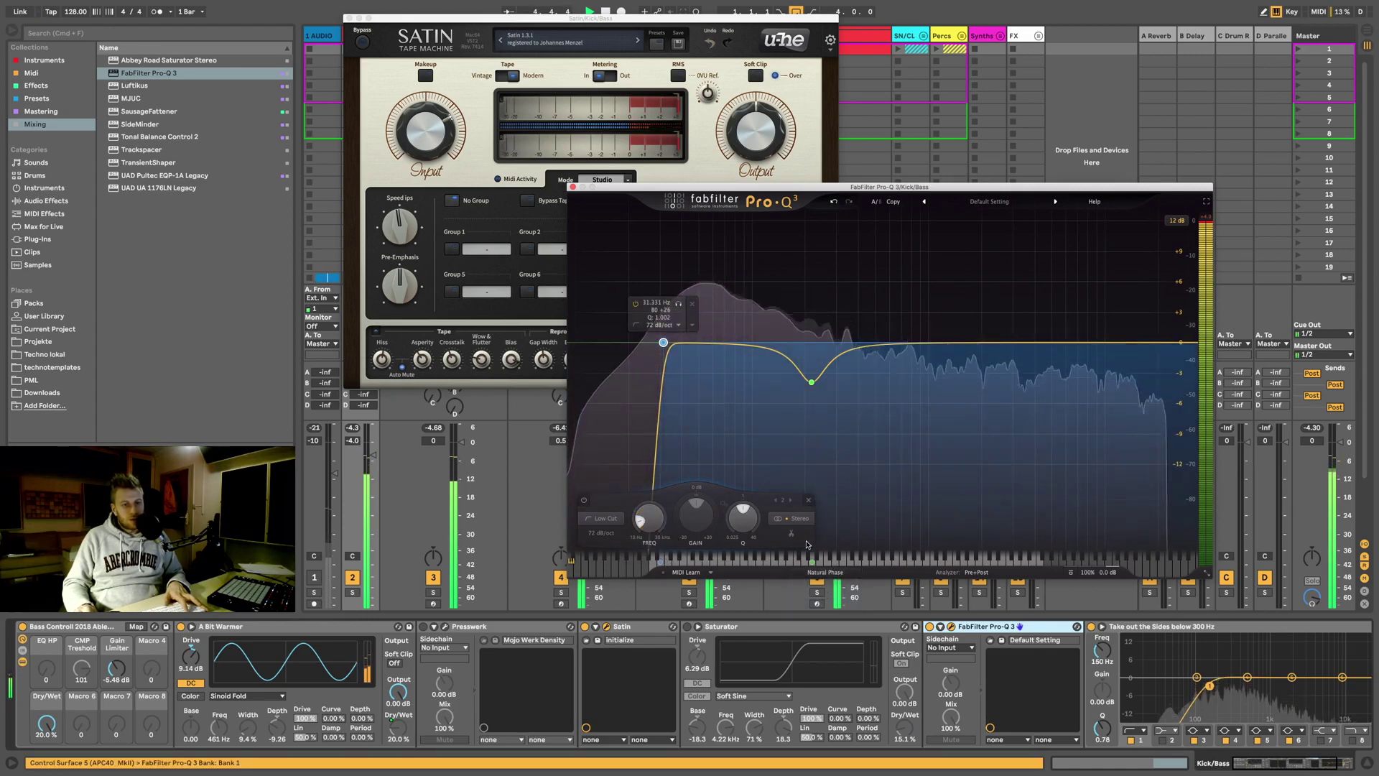
Step: Sweep the low cut down to the bottom of the frequency range while listening, and remove the band
drag(659, 536, 668, 547)
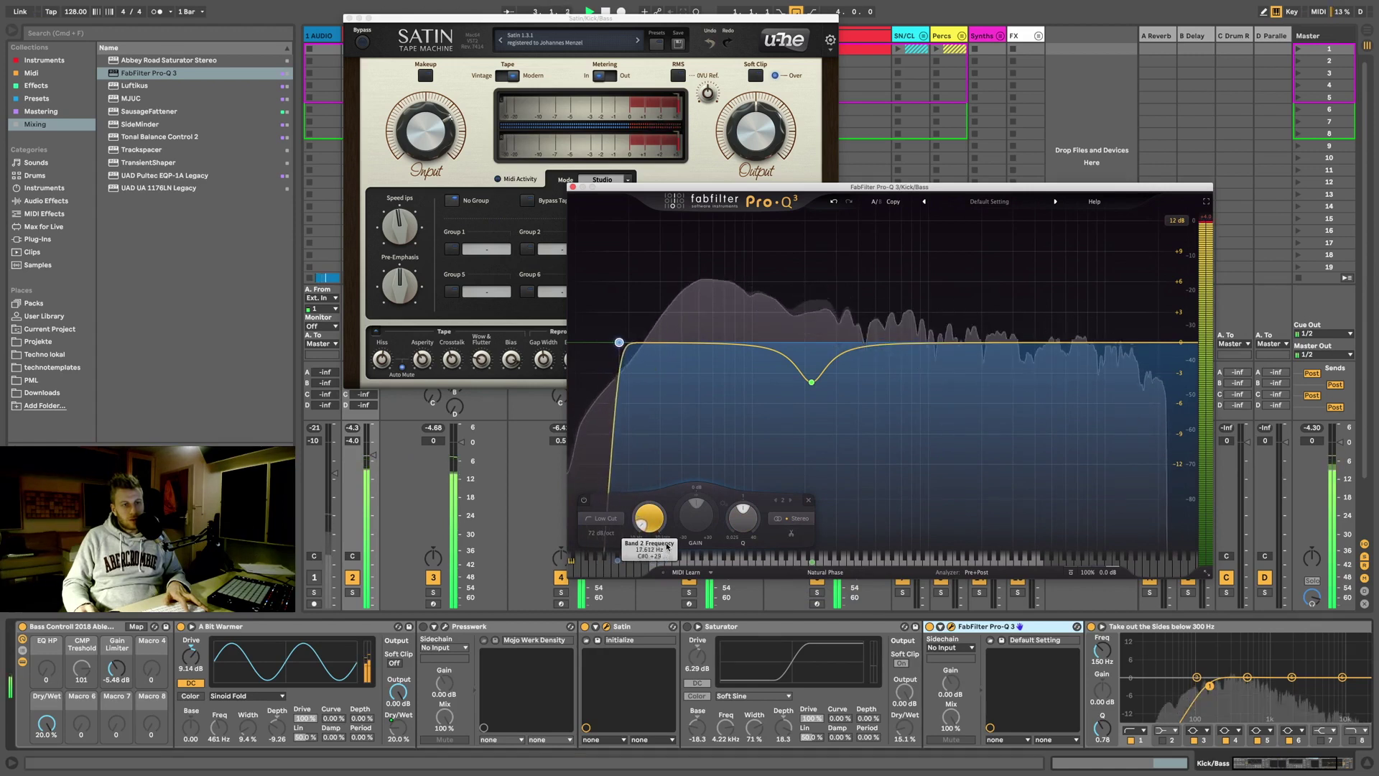
drag(663, 600, 679, 643)
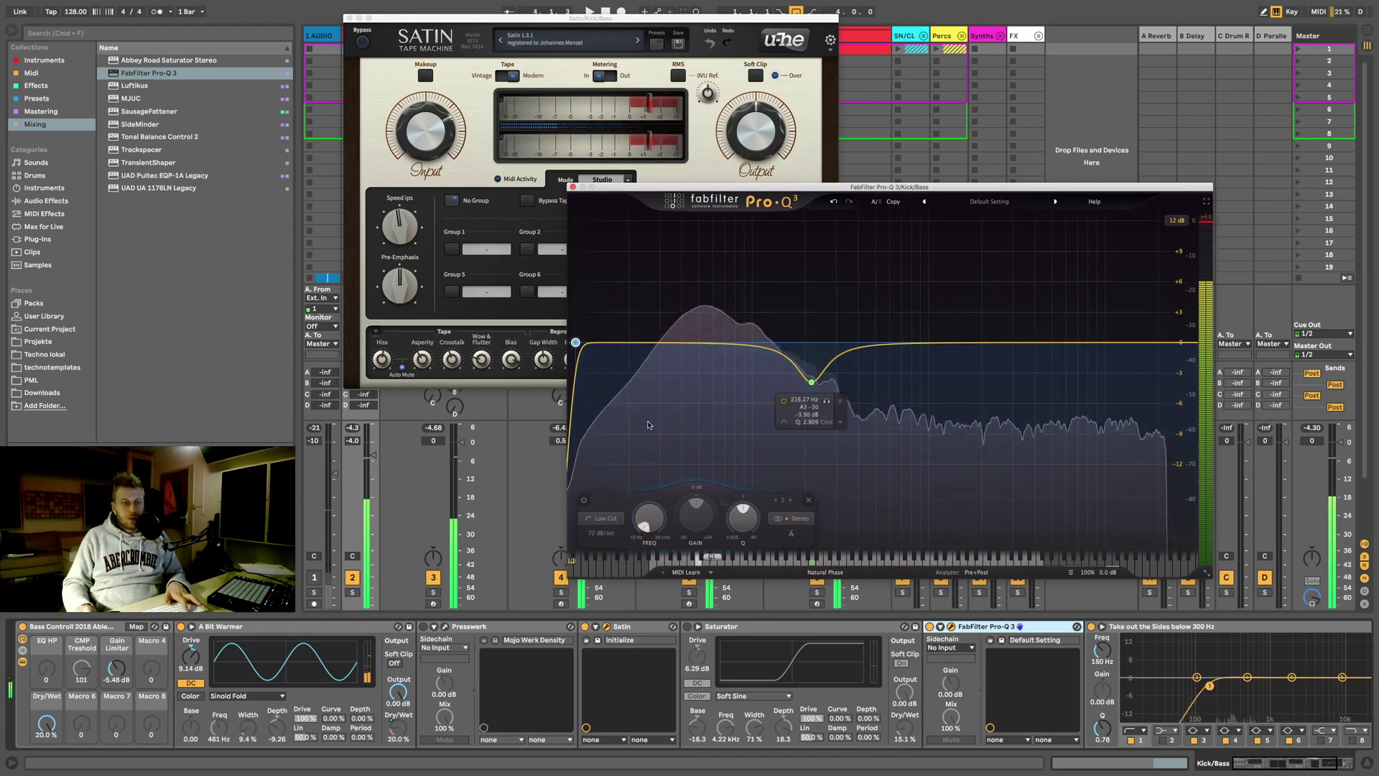
click(809, 500)
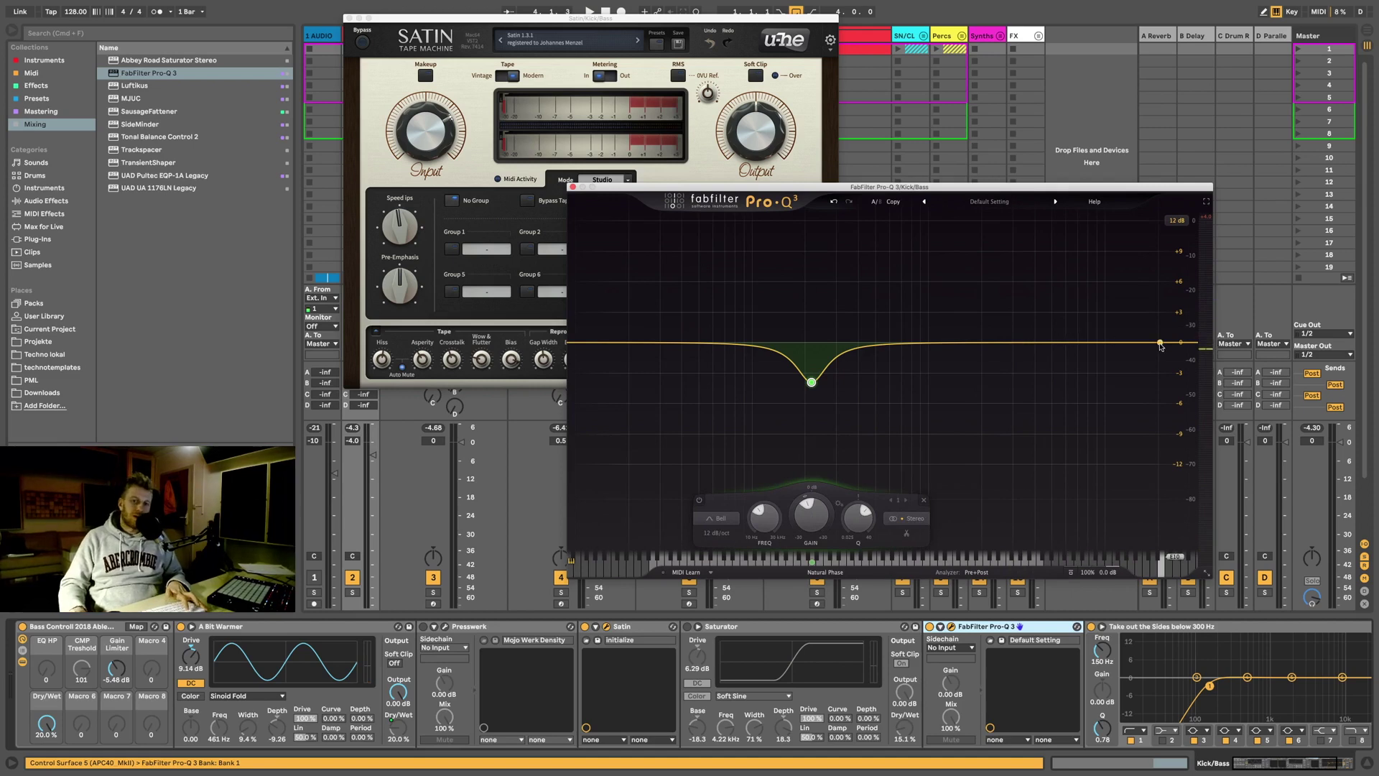
Step: Add a gentle high-shelf cut at the top end and a very narrow bell cut of about 4.3 dB near 782 Hz, checking by playback
drag(1142, 342, 1110, 392)
key(space)
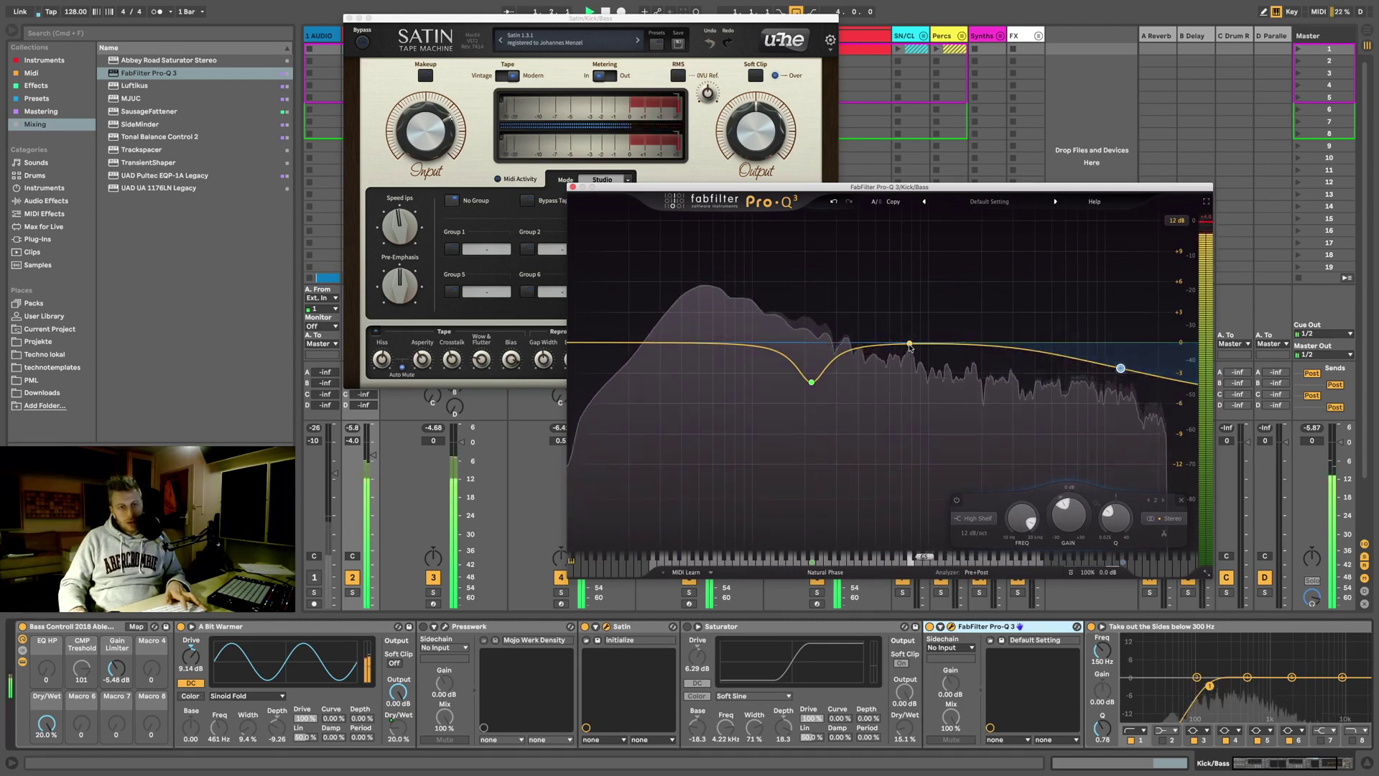
drag(910, 346, 910, 386)
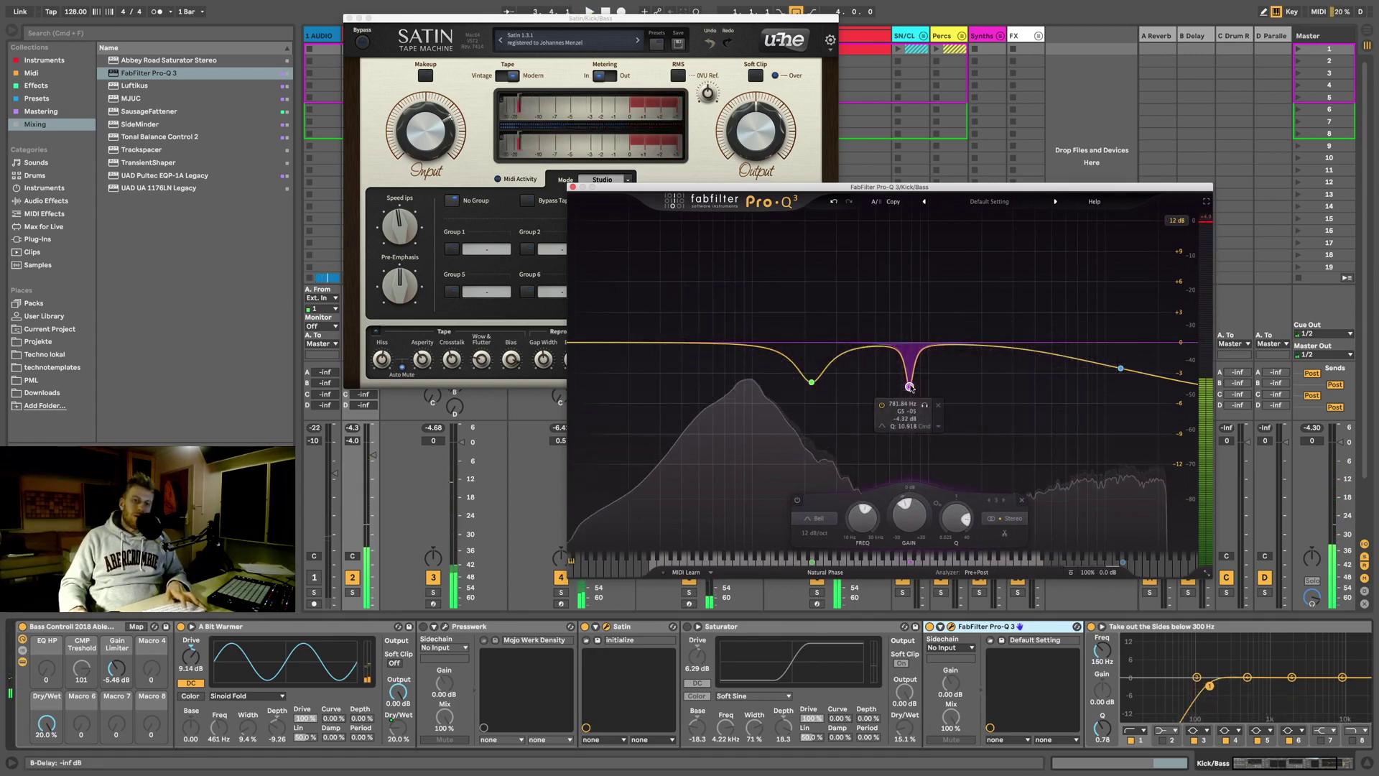
scroll(911, 348, up, 5)
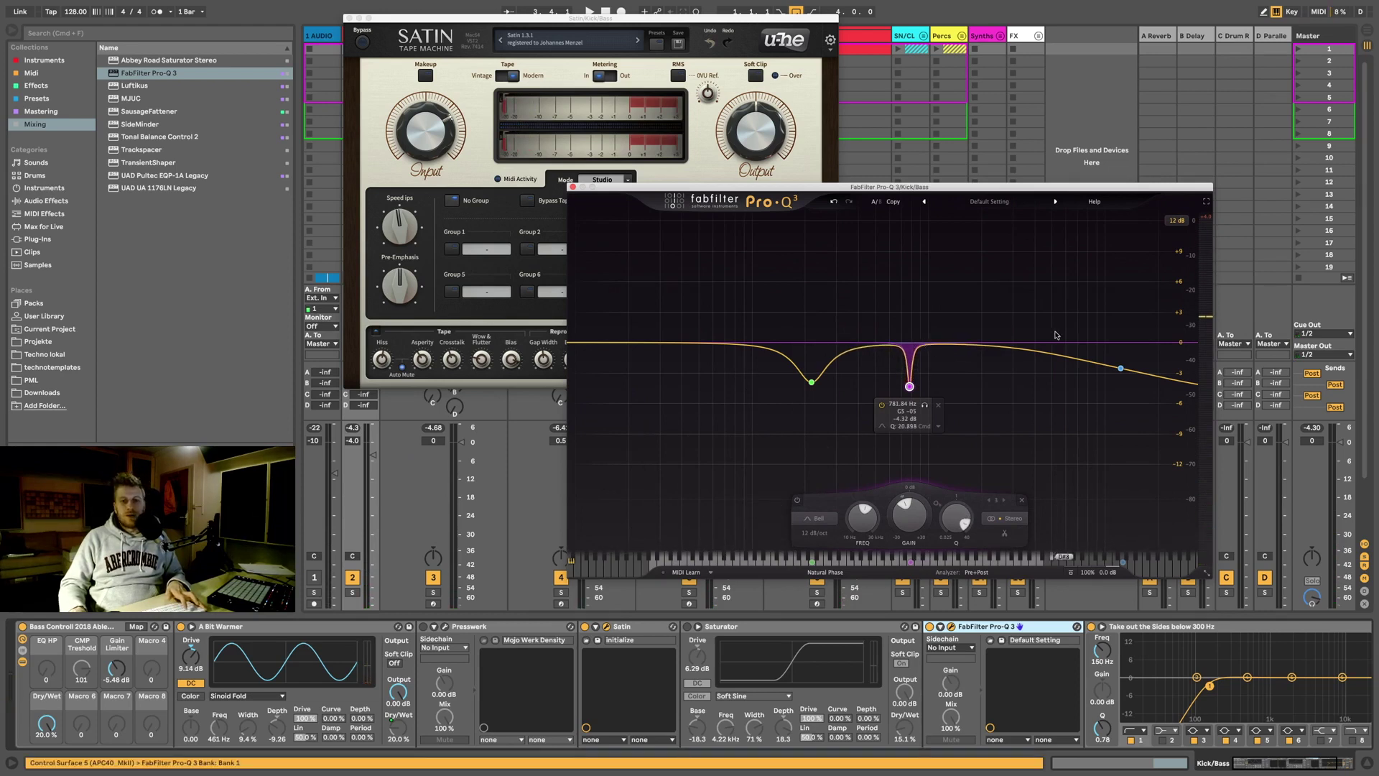
key(space)
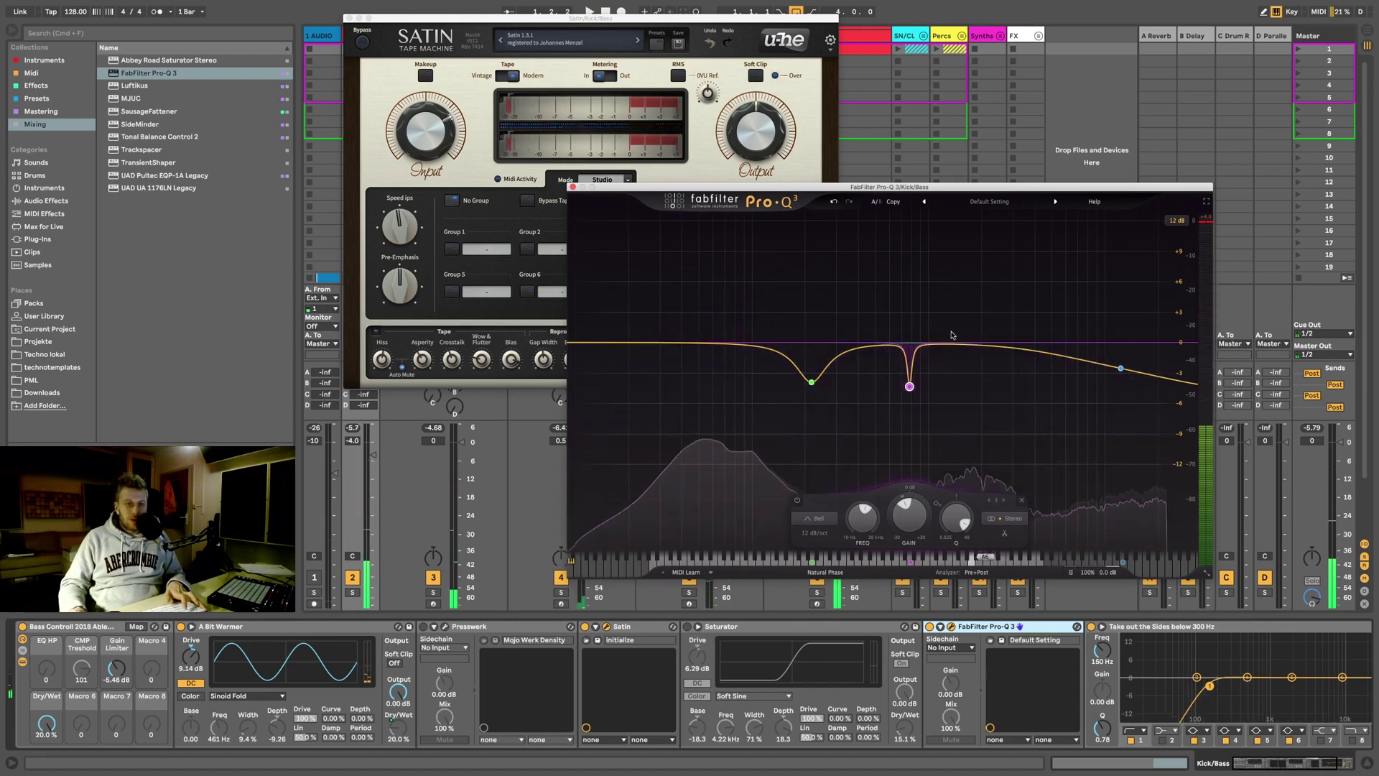
Step: Add a bell band near 341 Hz and sweep it down through the low mids in solo while the loop plays
key(space)
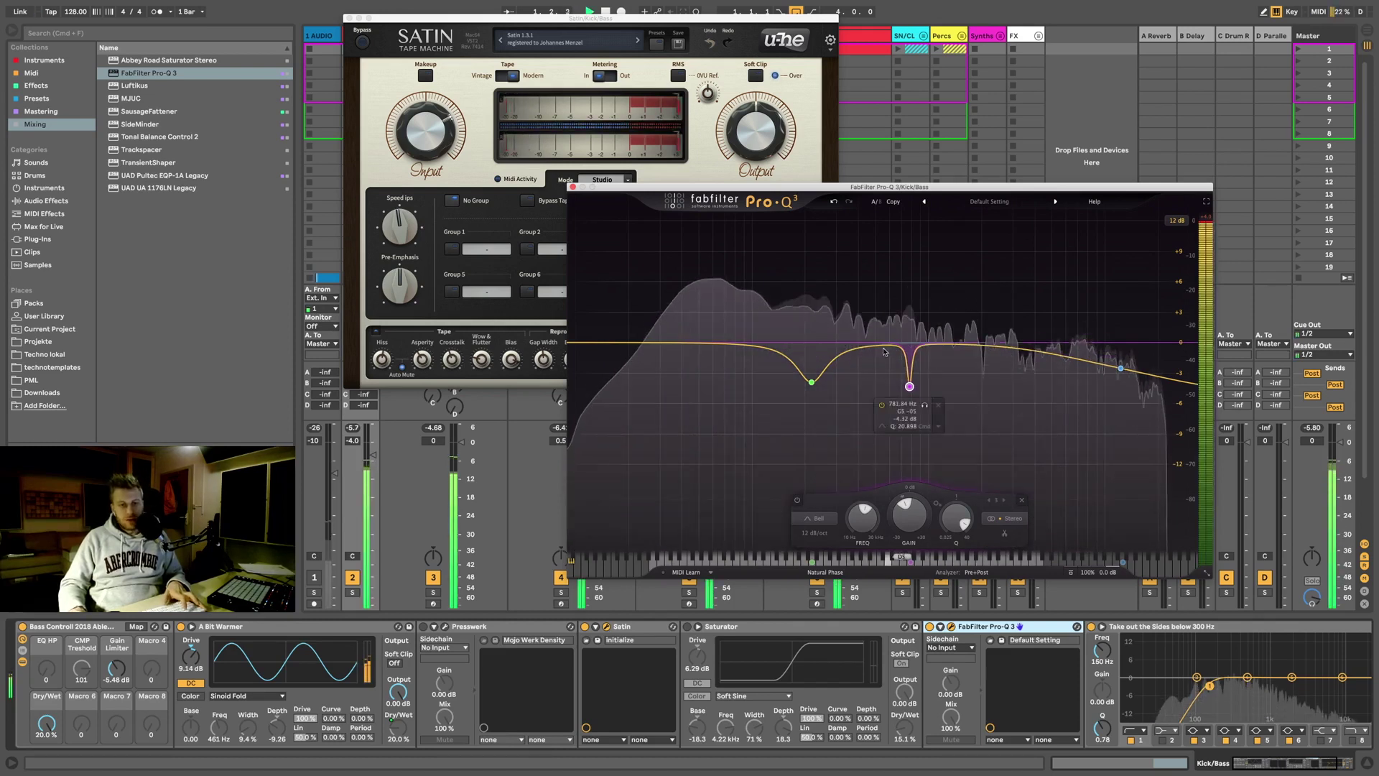
click(847, 335)
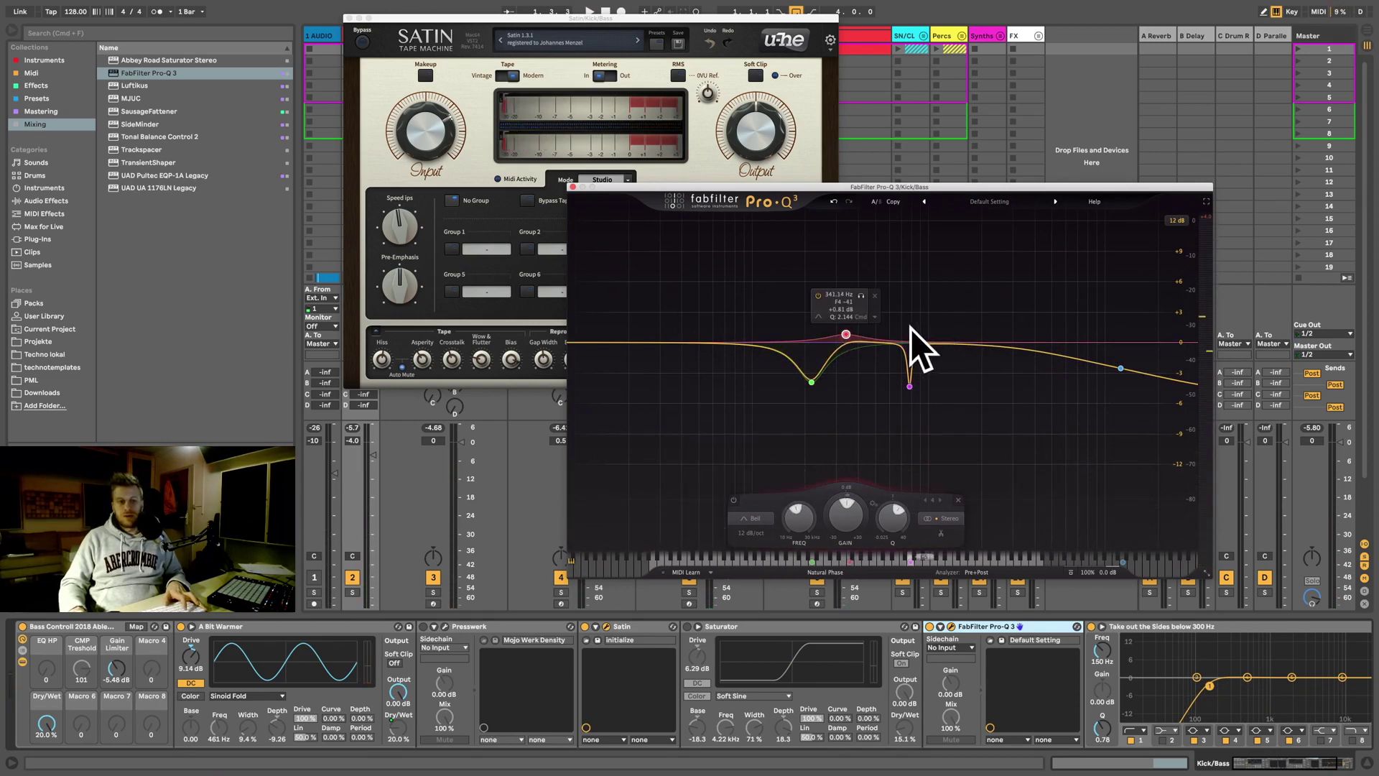
key(space)
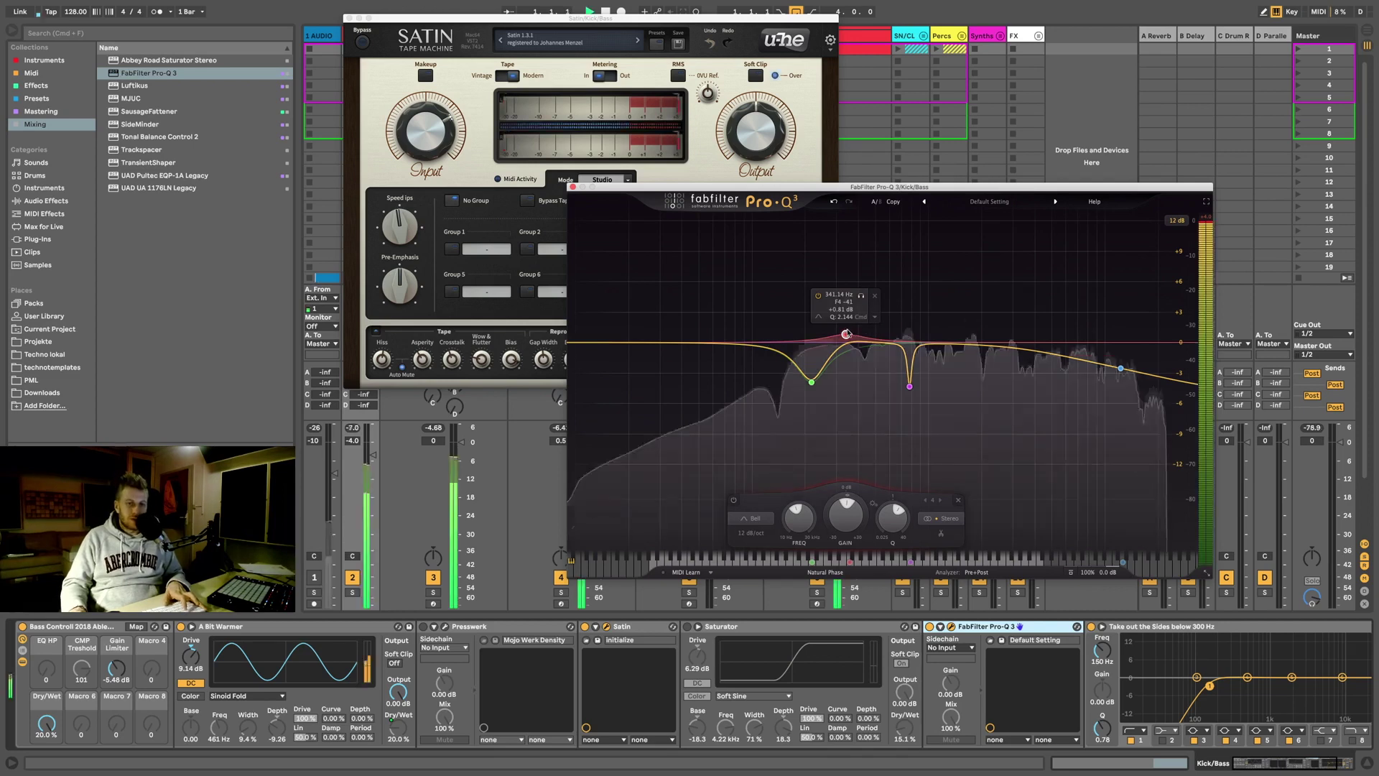
click(861, 296)
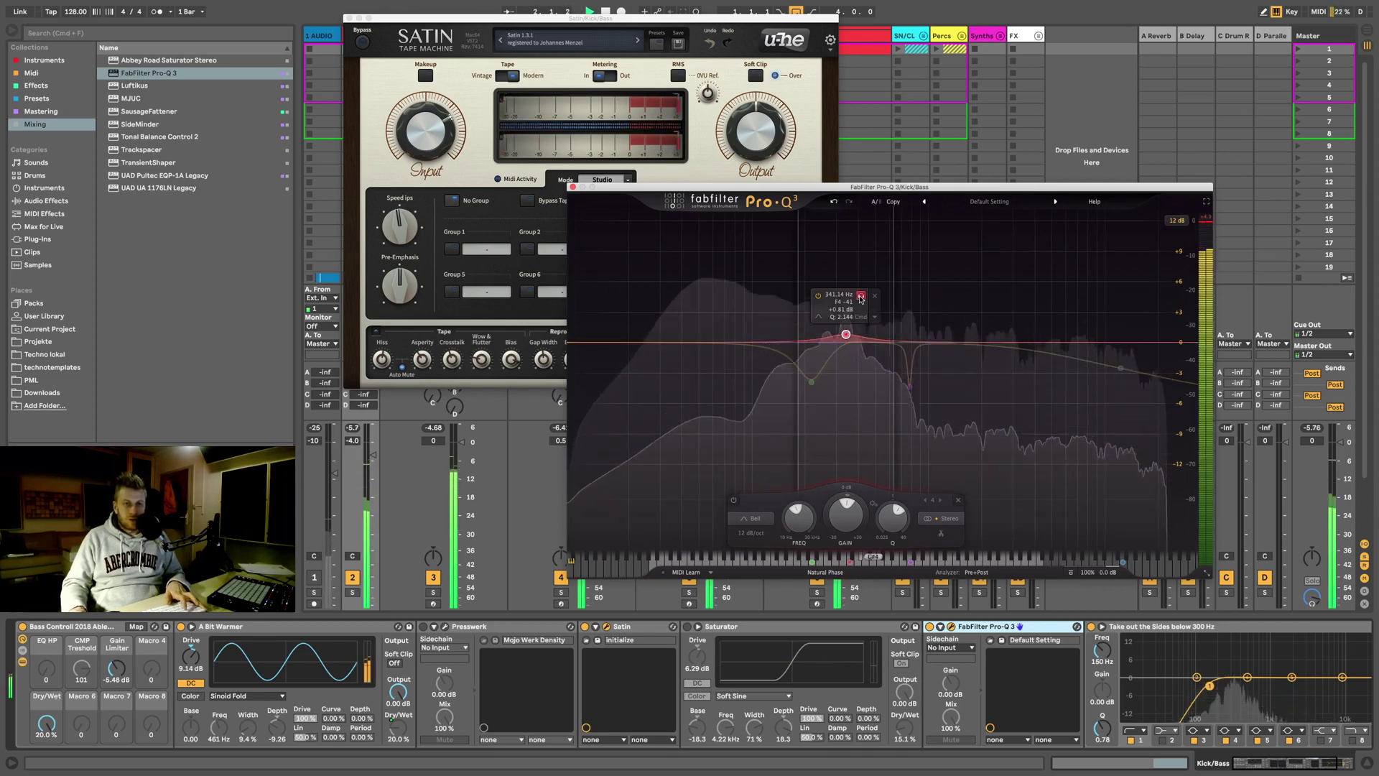
drag(861, 298, 771, 271)
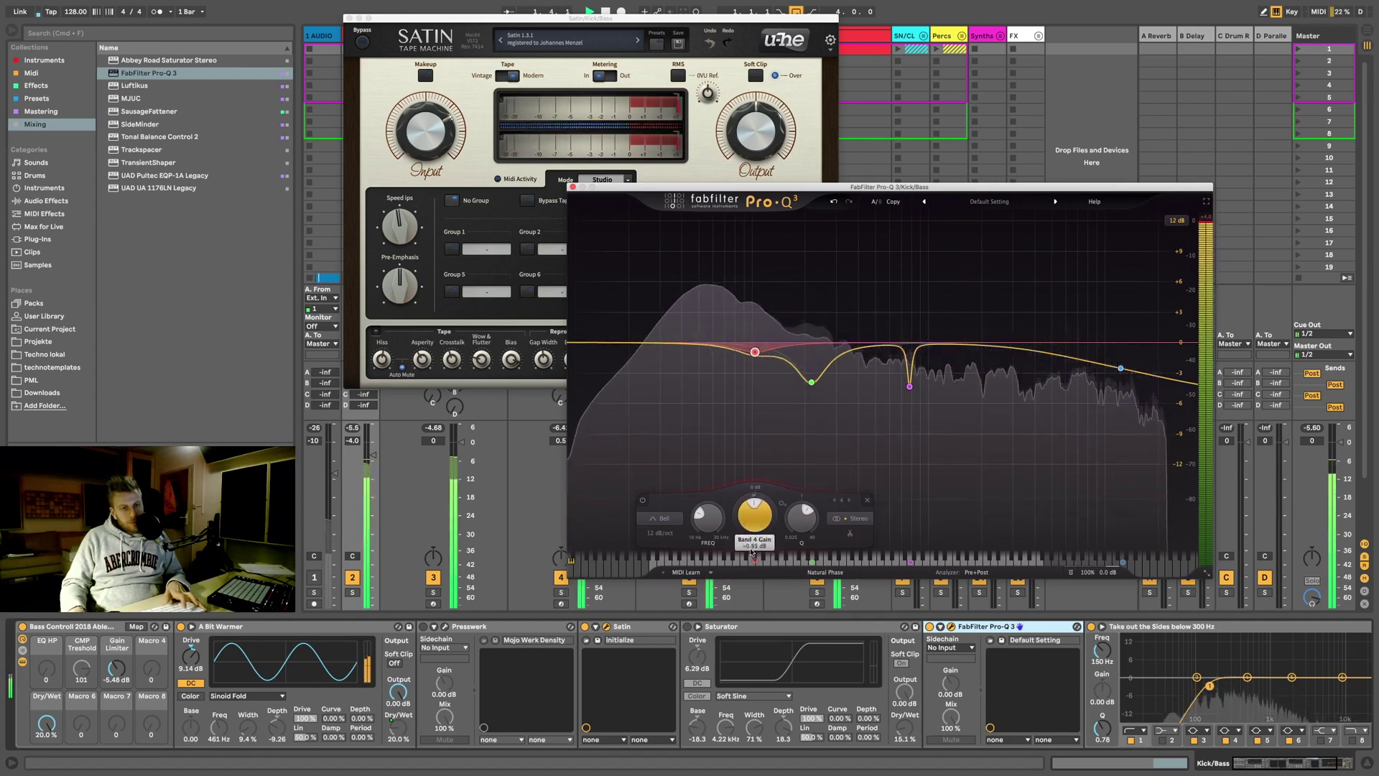
Step: Shape the new band into a narrow cut of about 2.75 dB at about 105 Hz with a Q of 7.464
drag(751, 565, 753, 569)
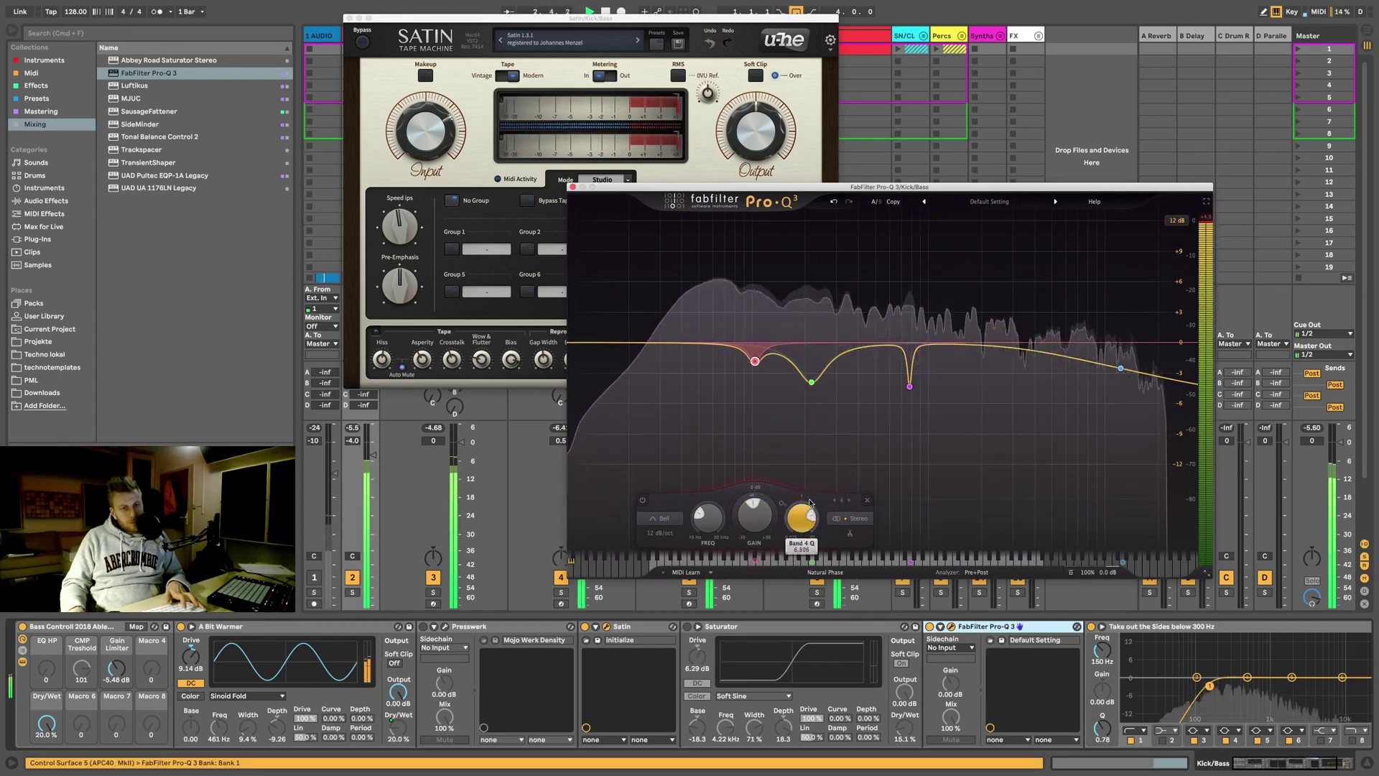
drag(809, 503, 810, 499)
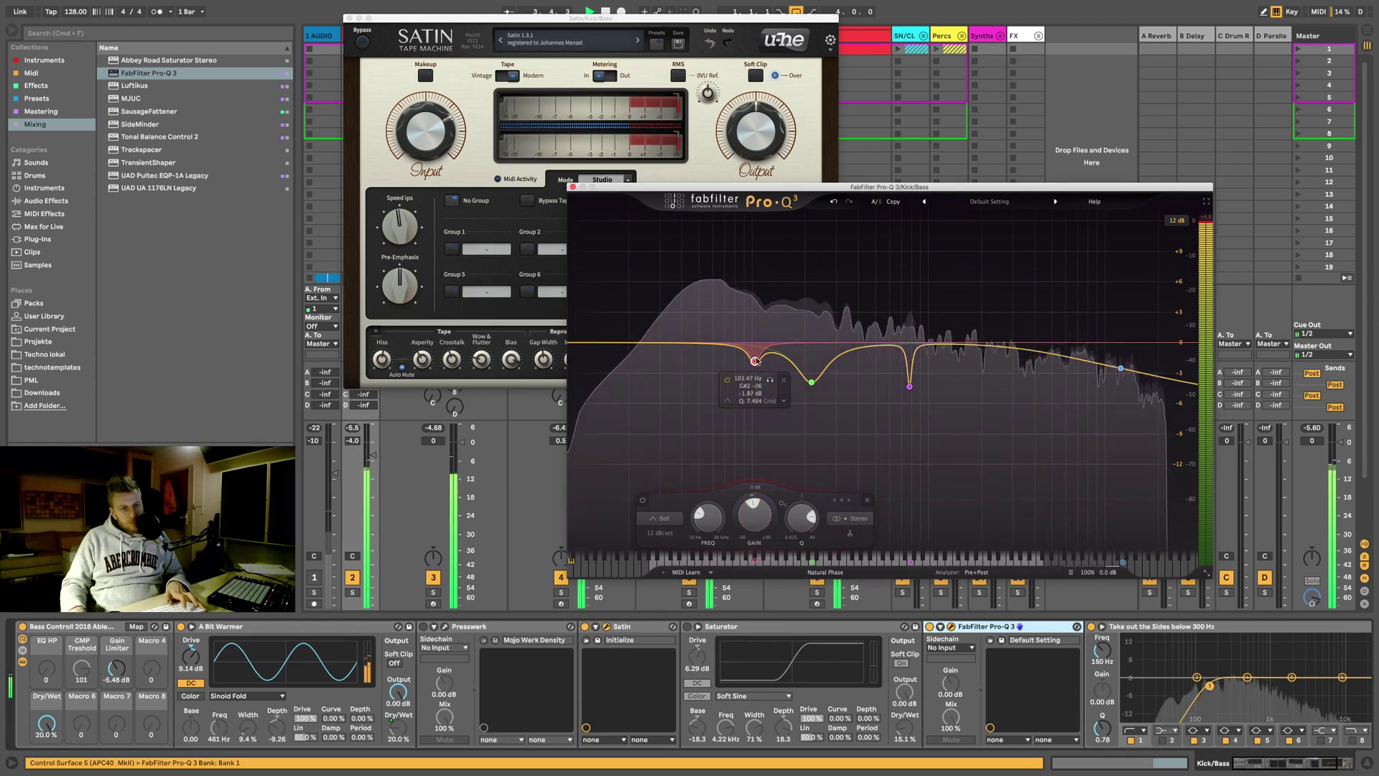
drag(756, 361, 756, 371)
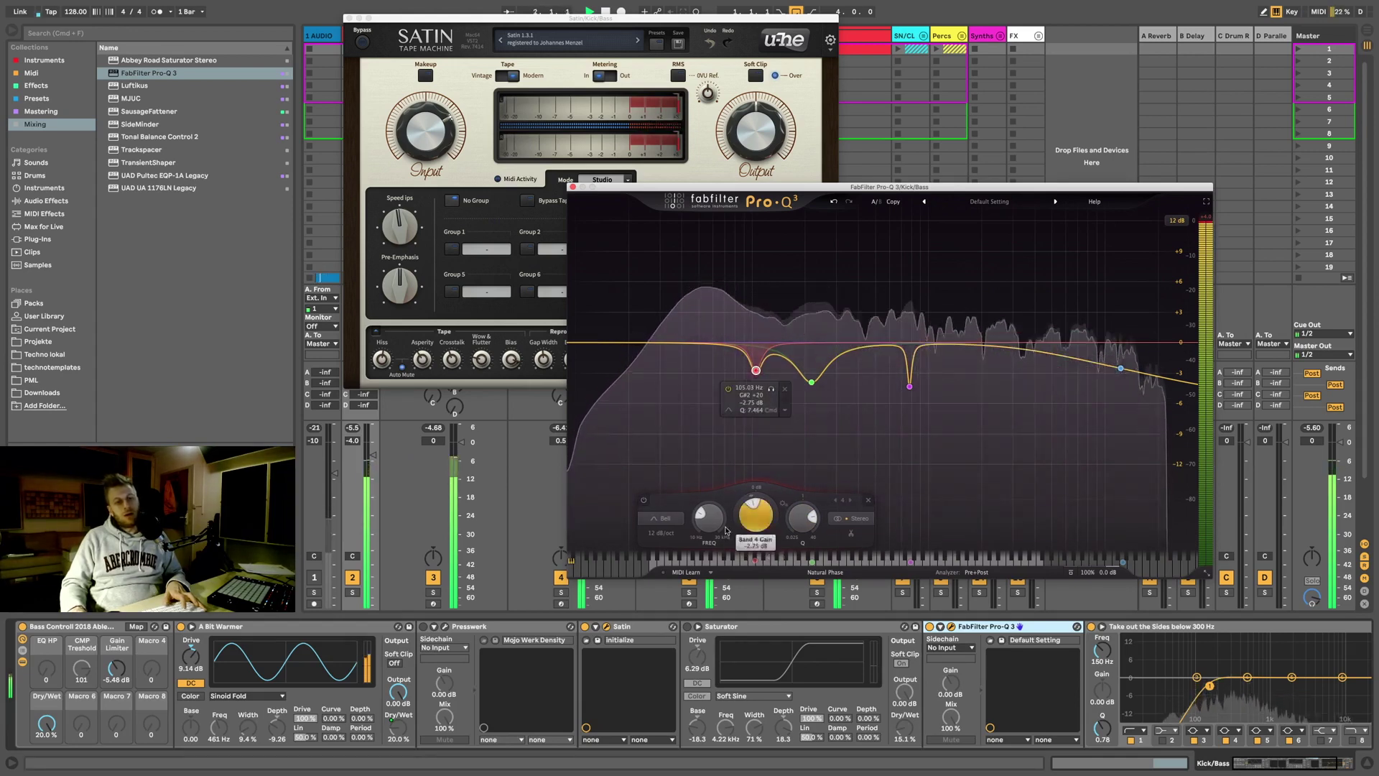
Step: Compare Pro-Q 3 bypassed and active during playback, and ease the high-shelf cut to about 3.7 dB
click(930, 627)
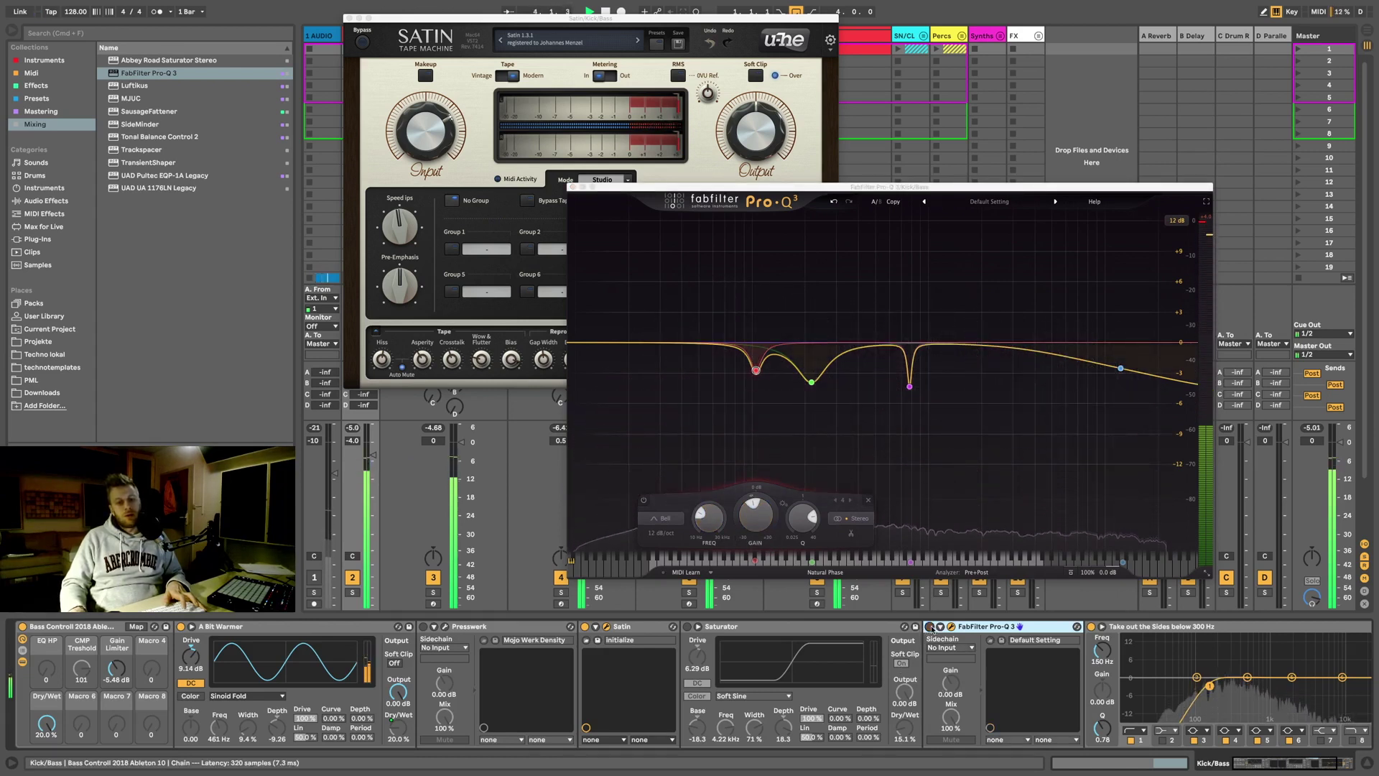
click(929, 627)
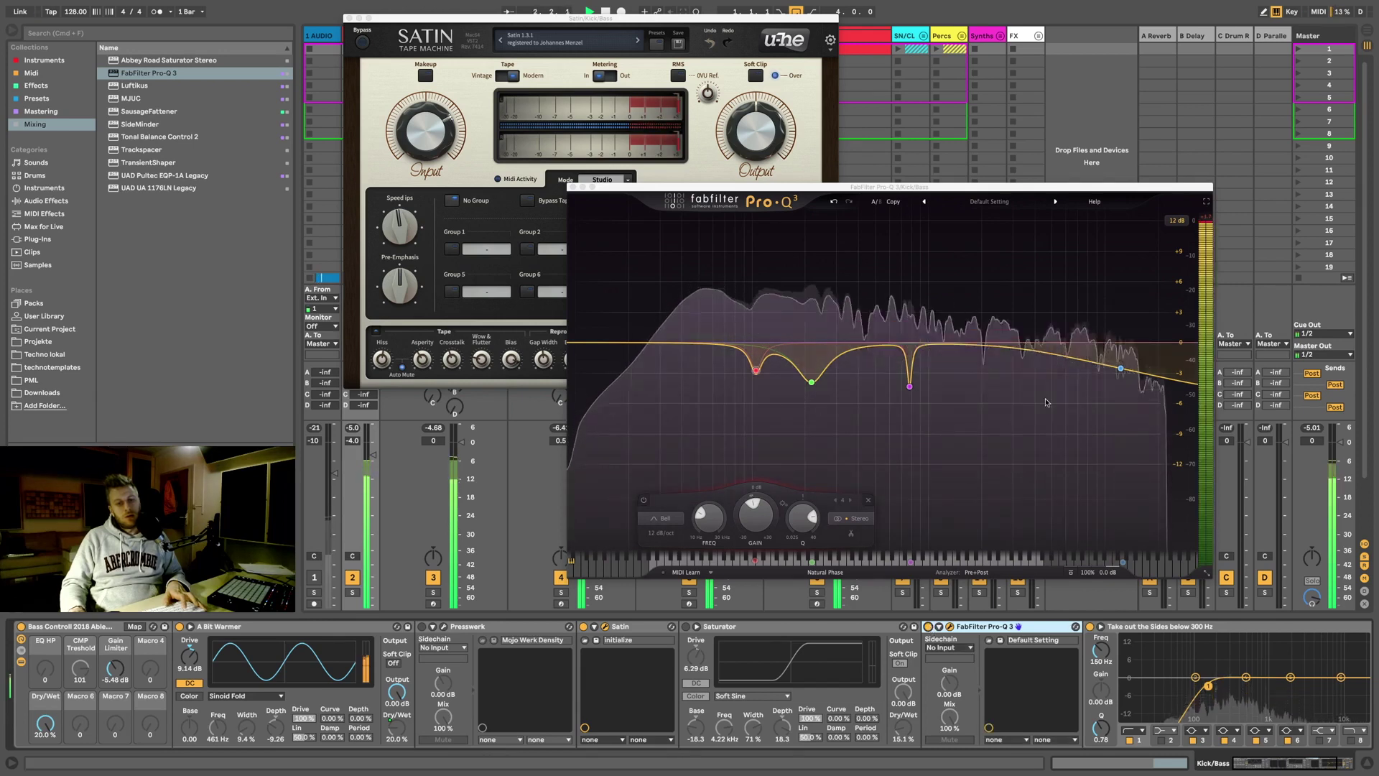
drag(1121, 368, 1123, 360)
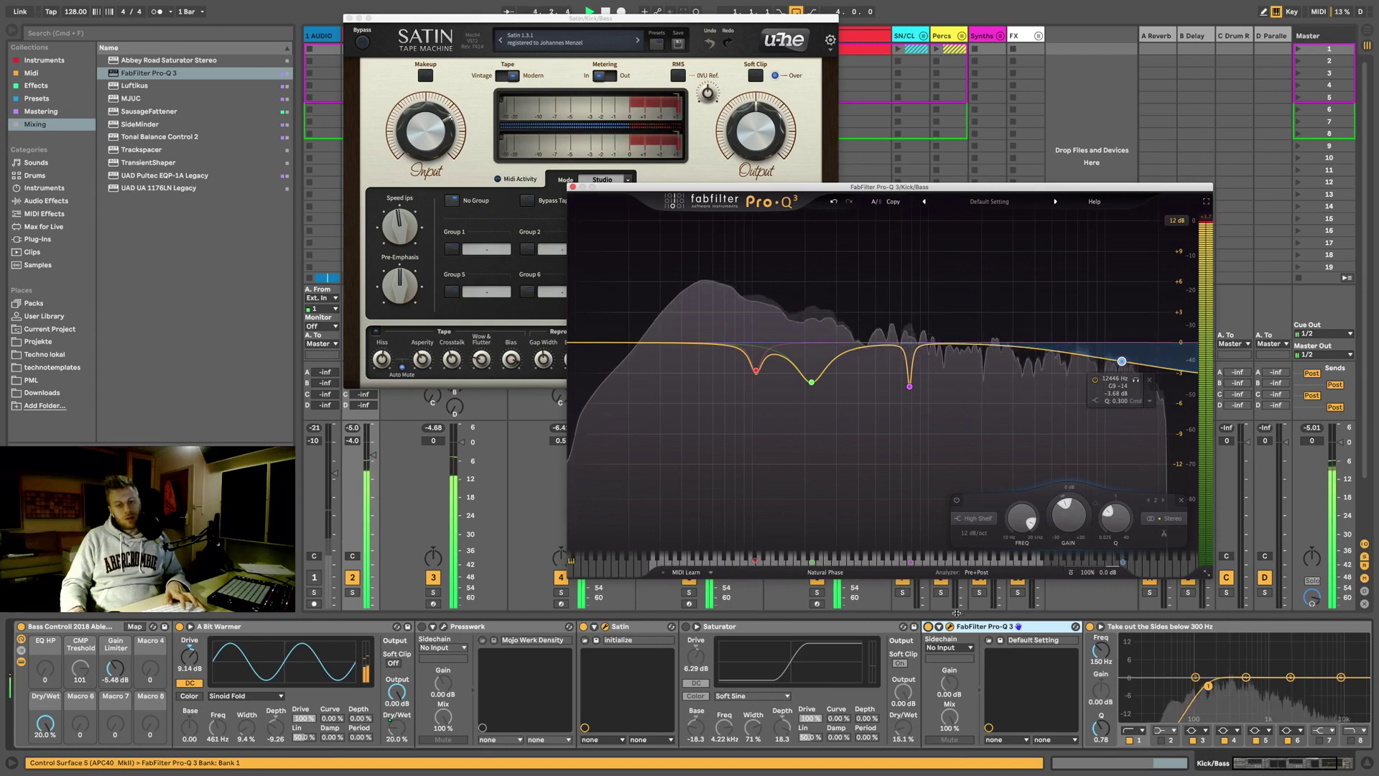
click(929, 626)
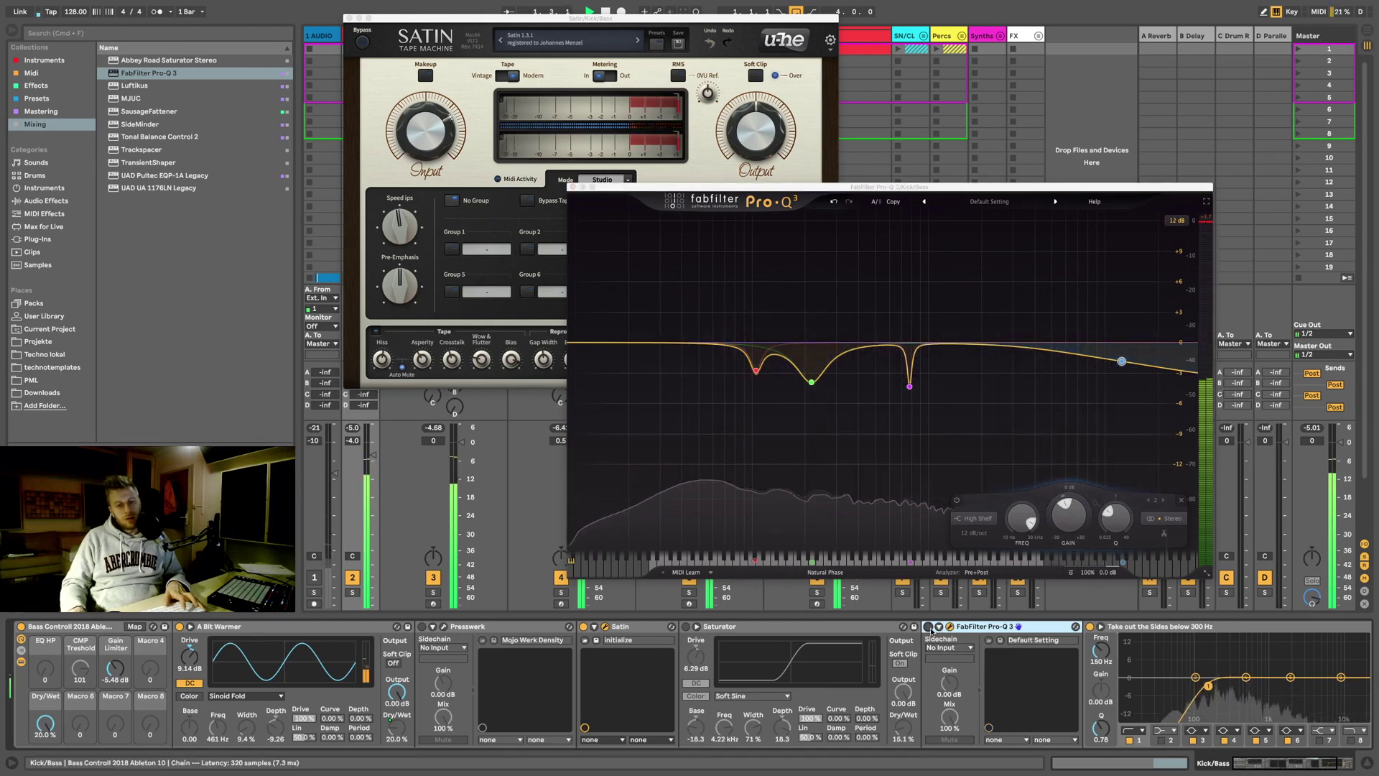
click(928, 626)
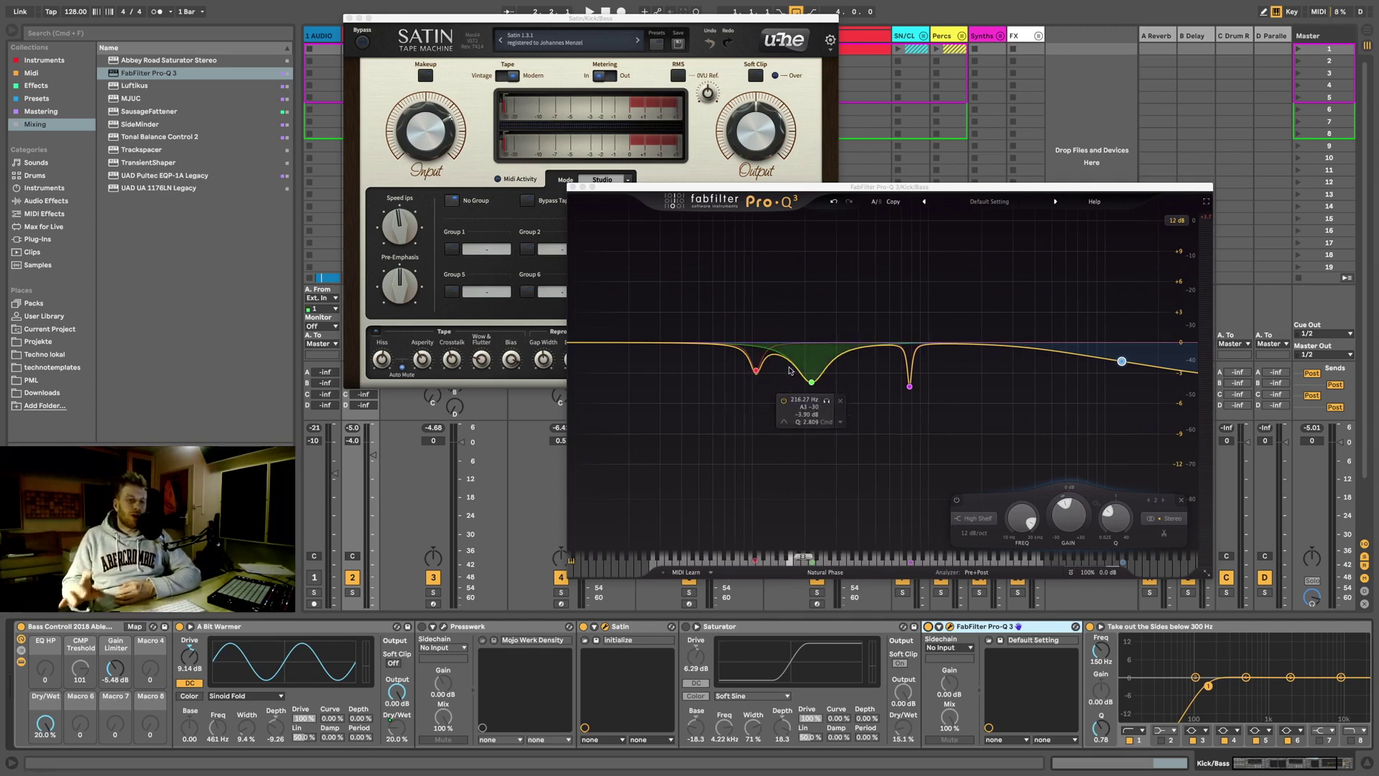
Step: Fine-tune the bandwidth of the bell cut near 216 Hz and close the Satin plug-in window
scroll(803, 363, up, 3)
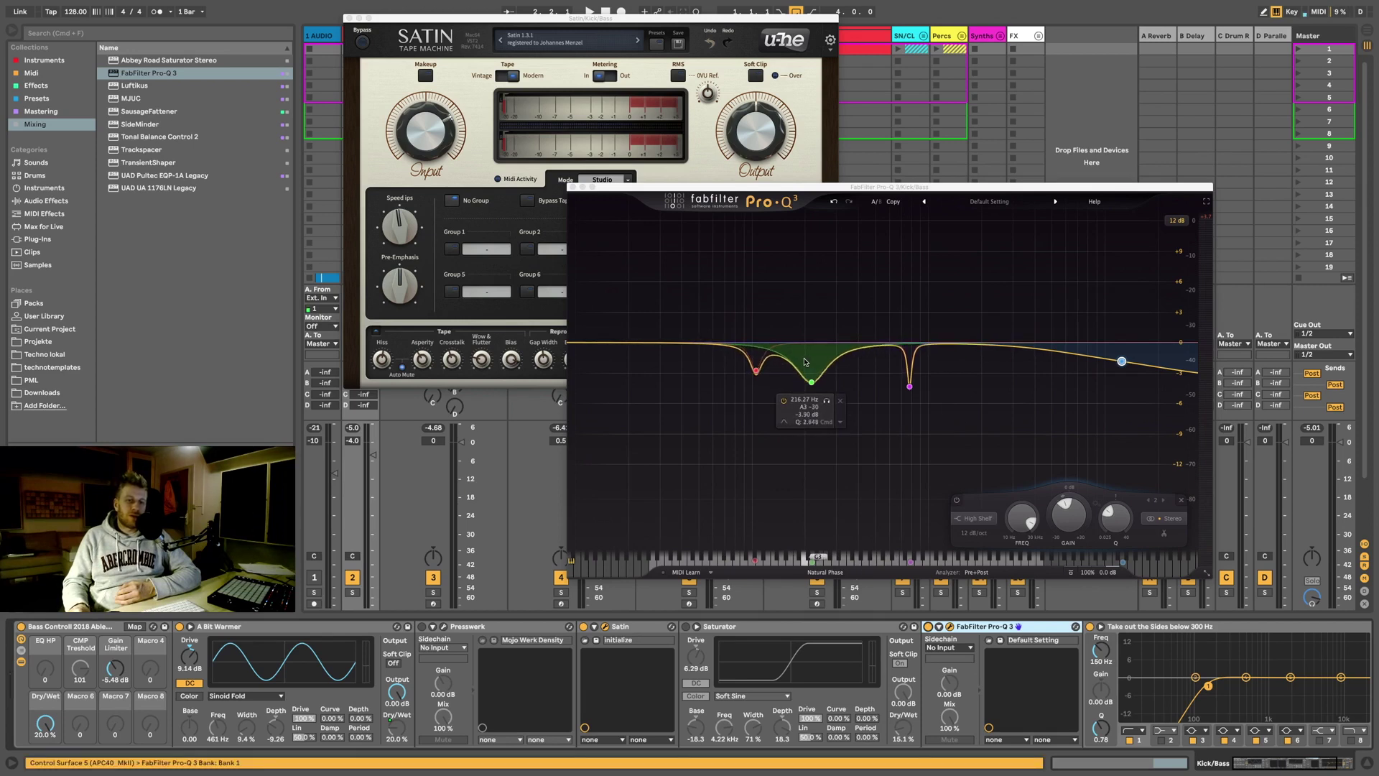
scroll(805, 361, up, 2)
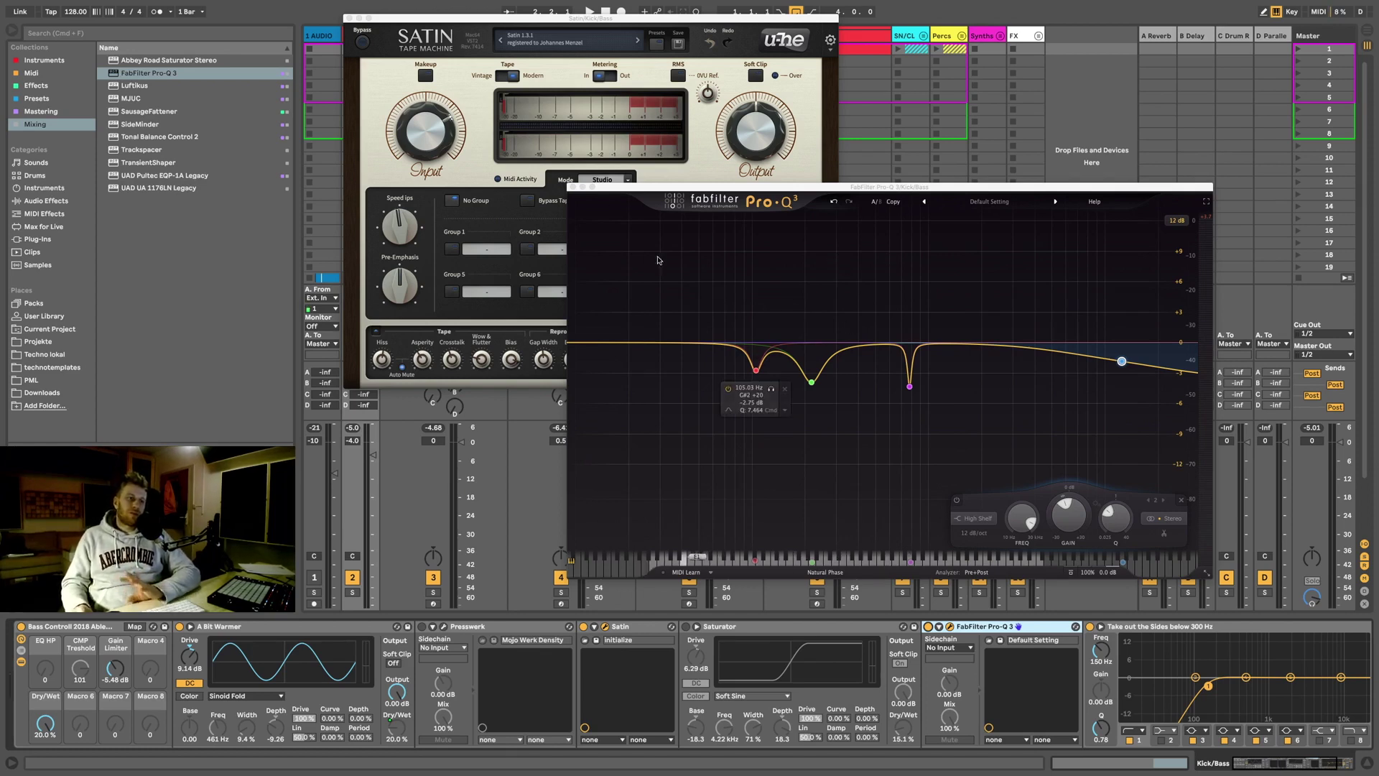
click(349, 19)
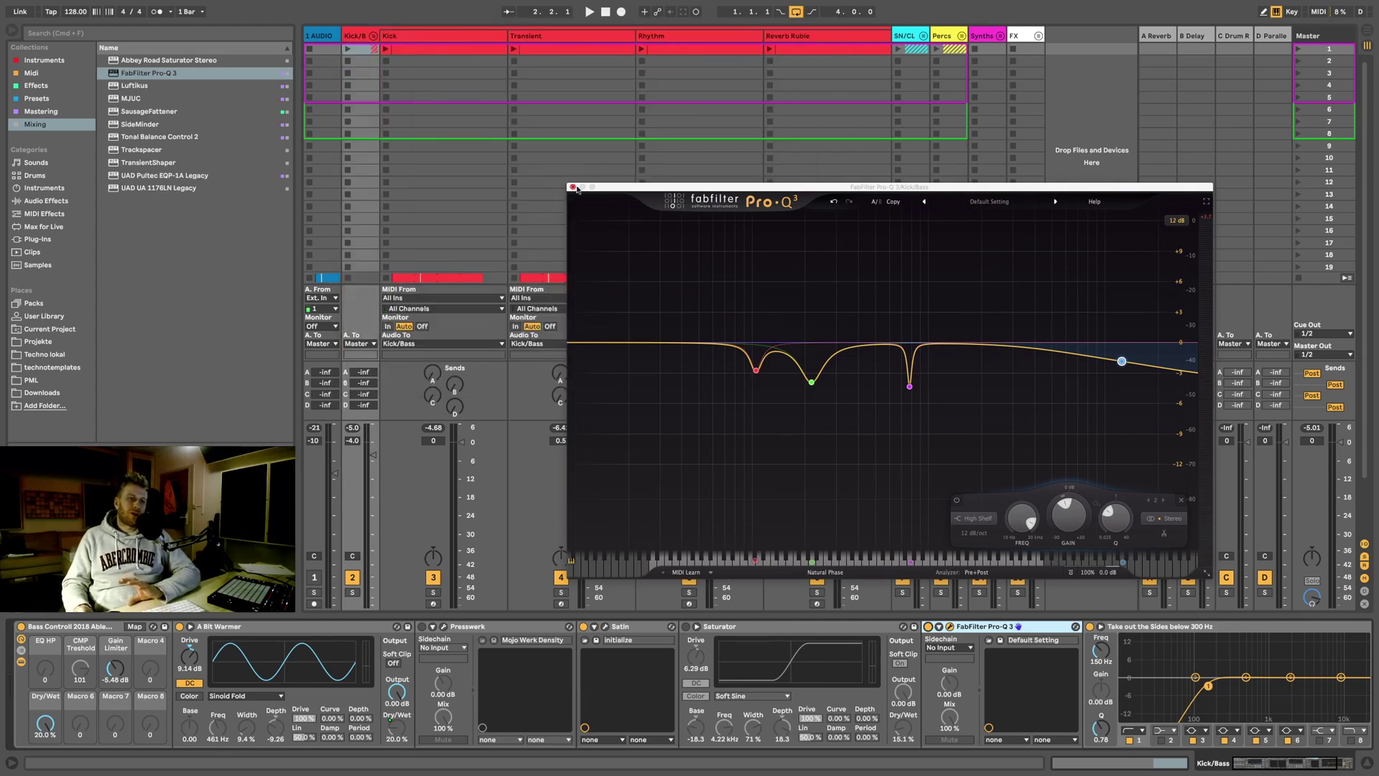
Step: Widen the cut near 105 Hz and hide the equalizer's piano keyboard display in favour of the frequency scale
mouse_move(804, 377)
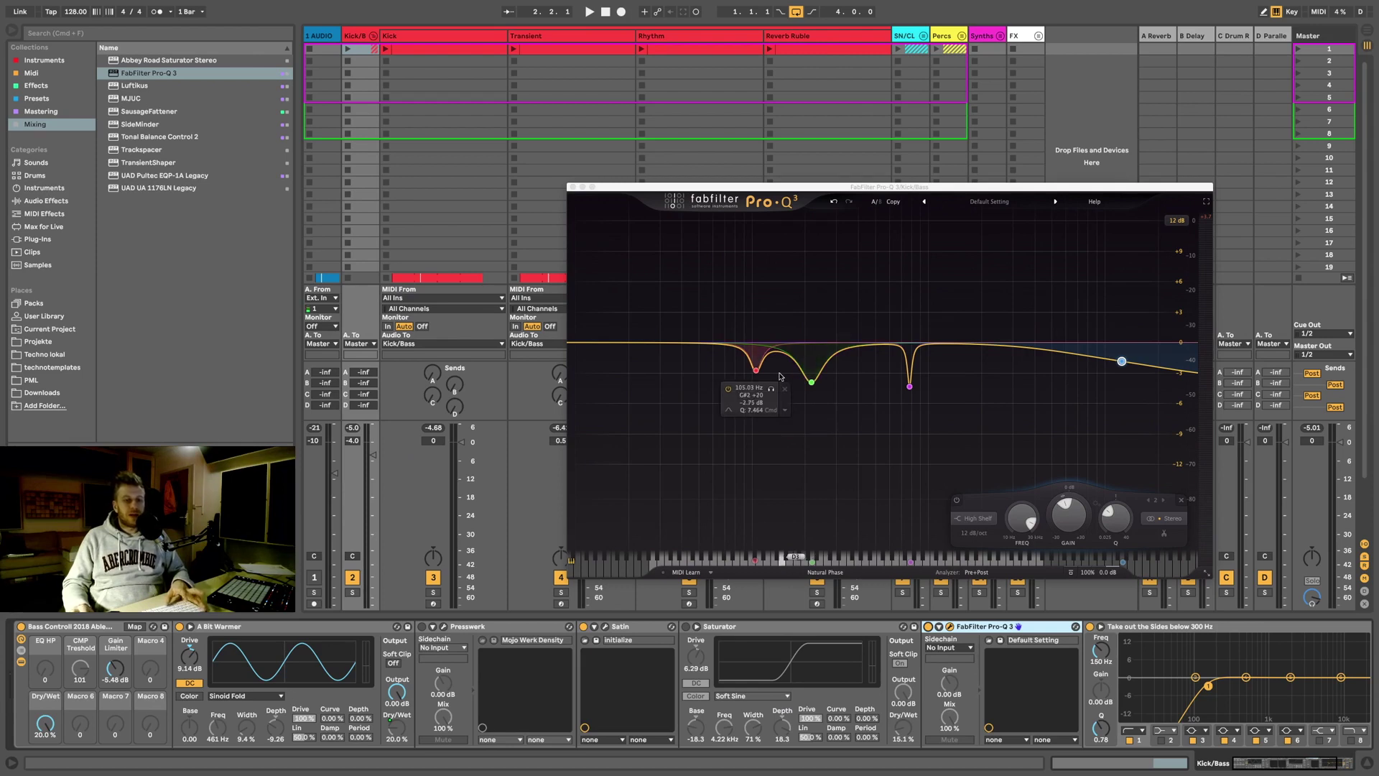
mouse_move(745, 334)
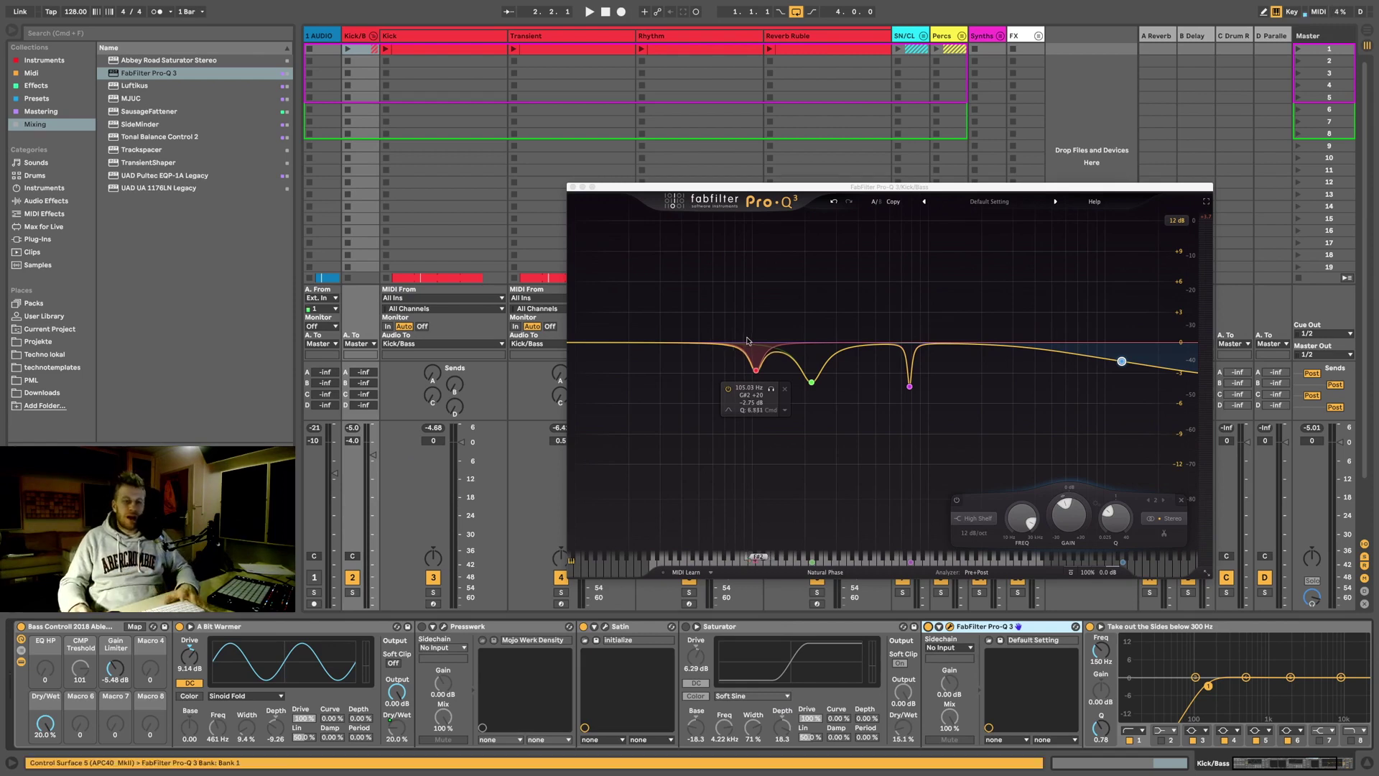
scroll(749, 344, down, 2)
click(572, 559)
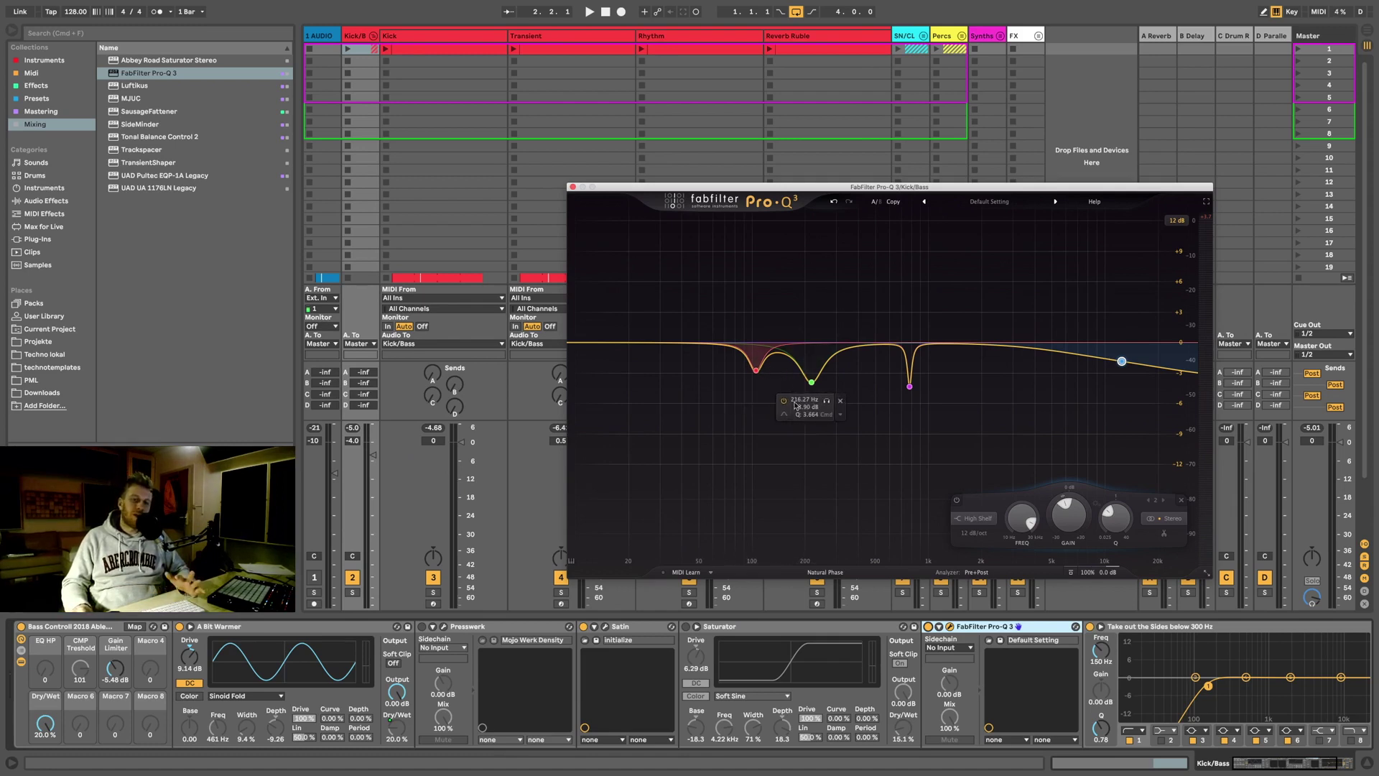
Step: Narrow and deepen the cut near 216 Hz, and move the 105 Hz cut to about 118 Hz at about -4.8 dB during playback
scroll(811, 383, up, 1)
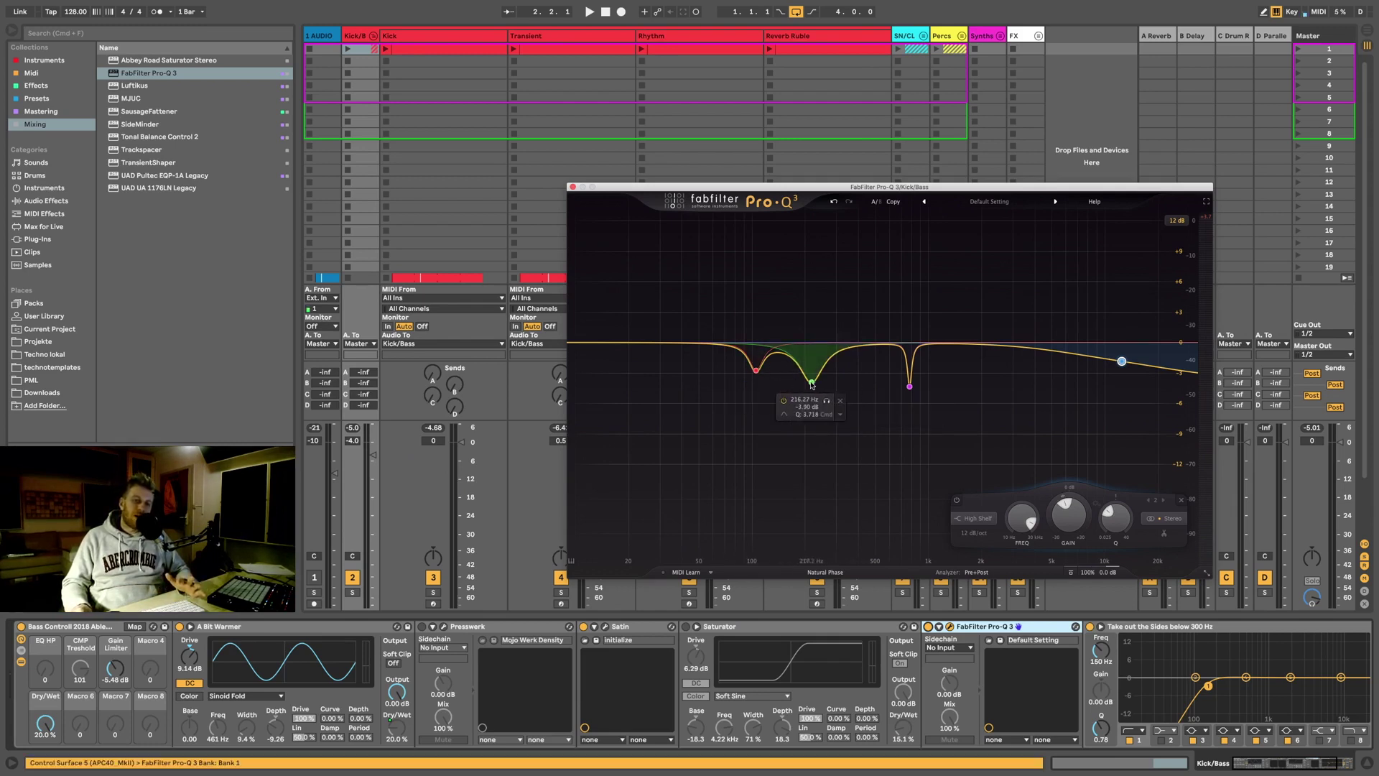
key(space)
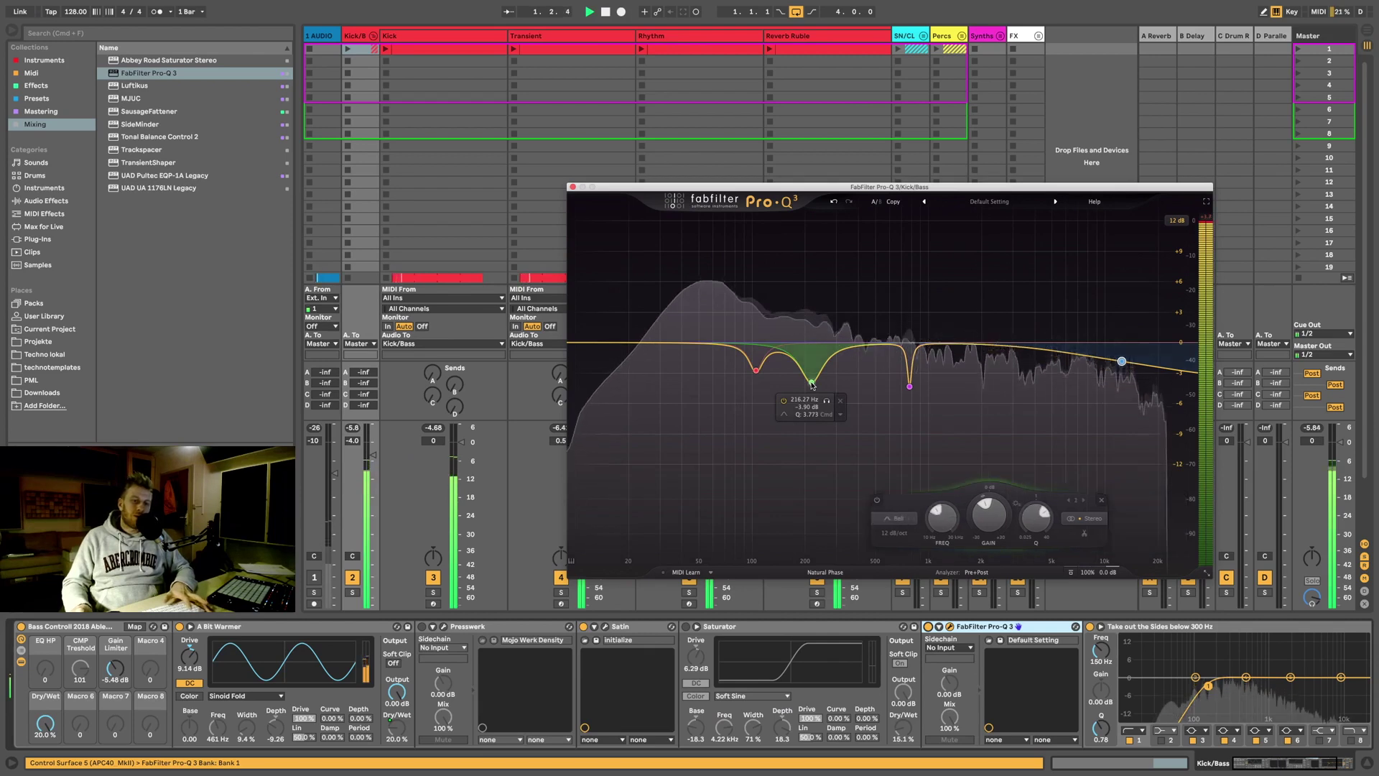
drag(812, 384, 765, 391)
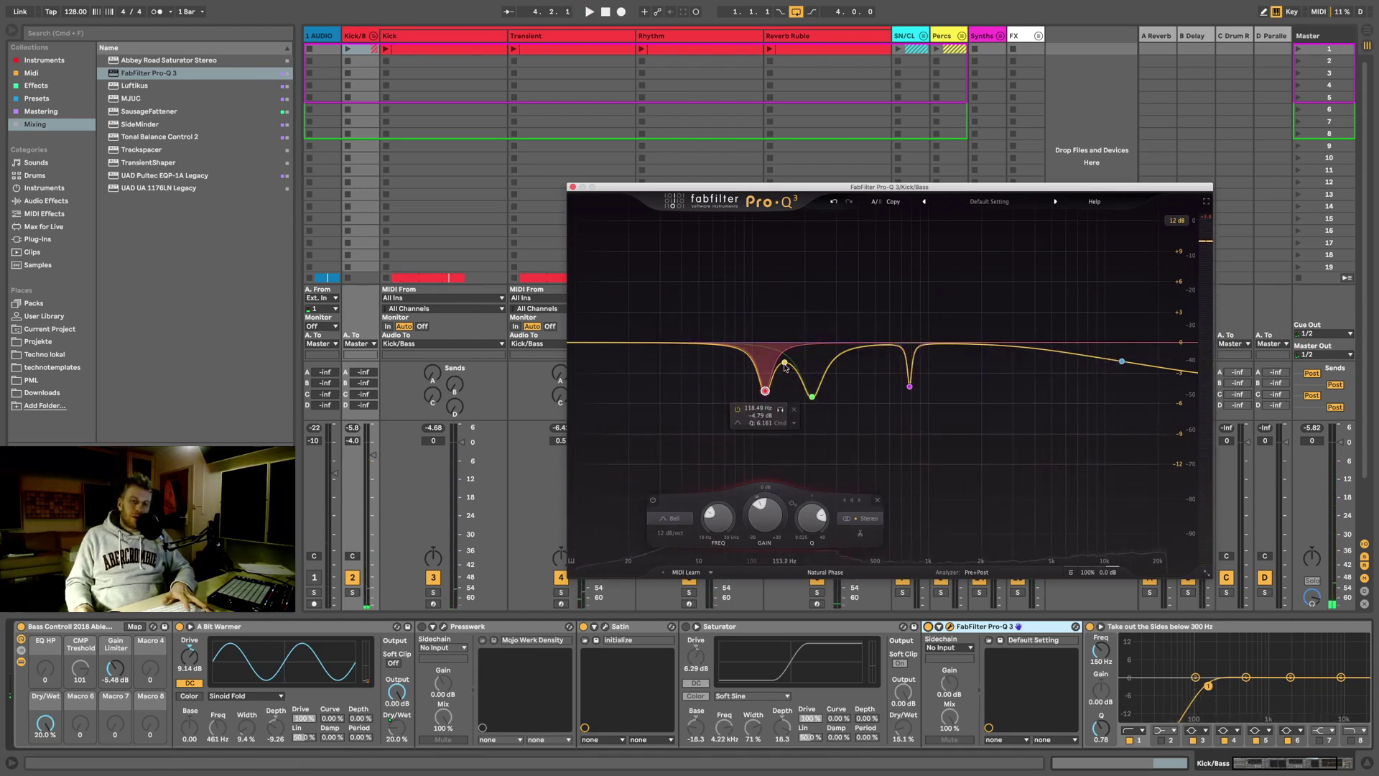
Step: Add a bell cut between the two low-mid cuts while listening, and bypass that band
click(785, 367)
key(space)
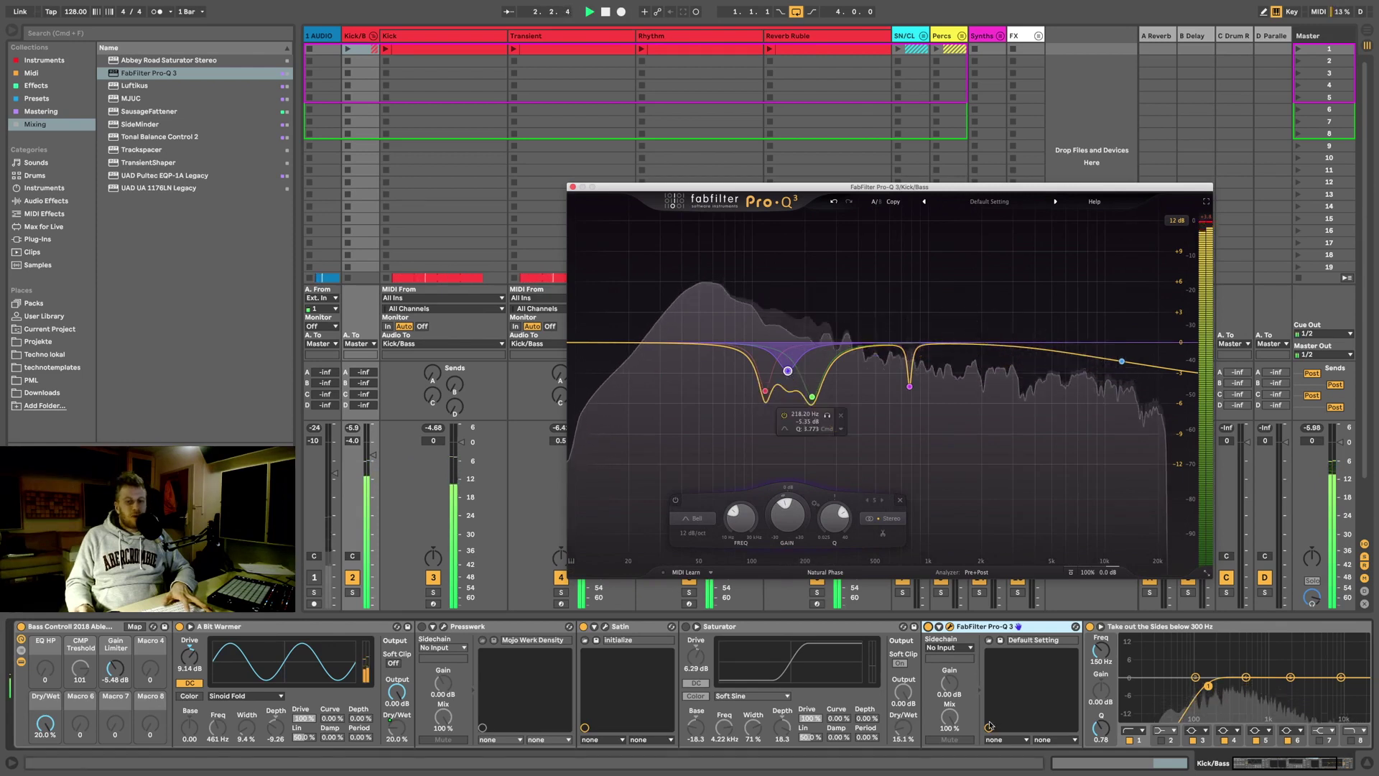
click(675, 501)
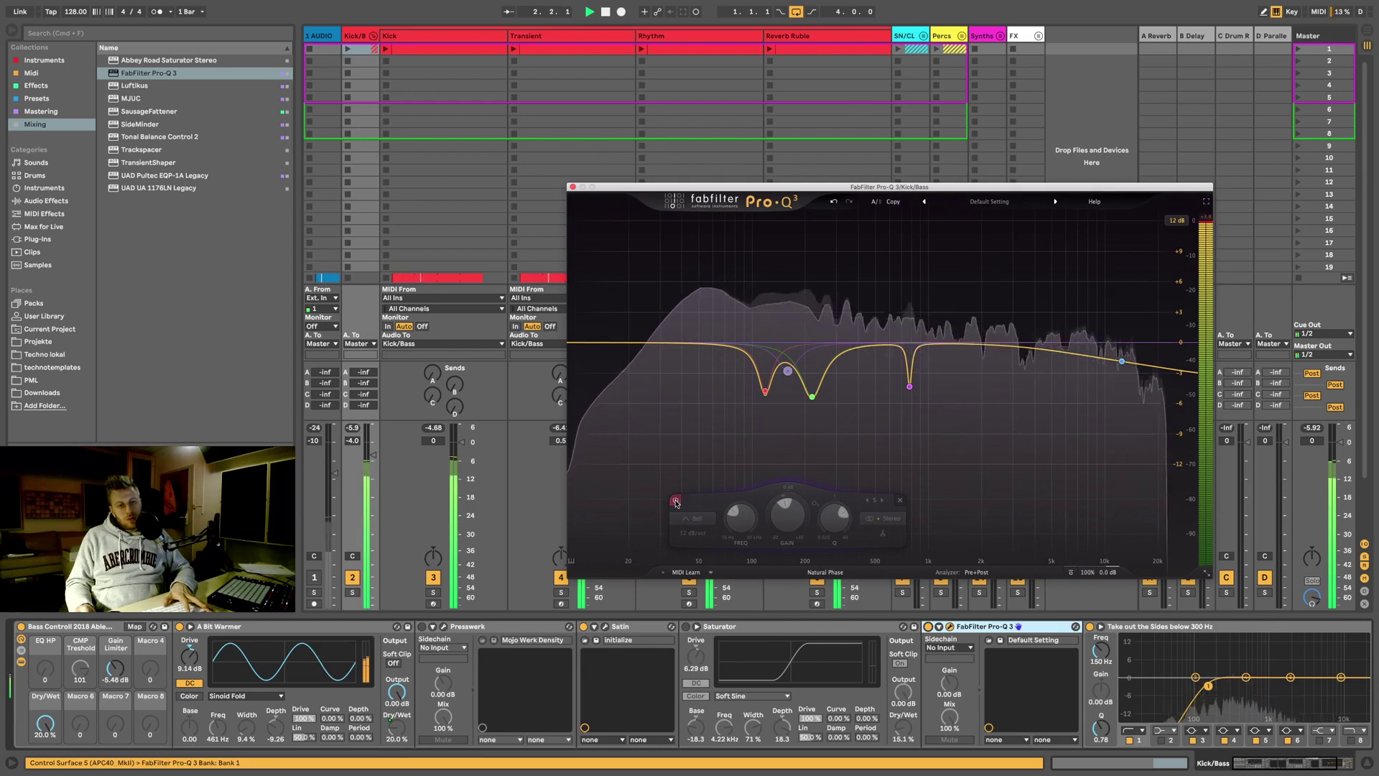
Step: Widen the cut near 119 Hz to a Q of about 4.1, undoing and restoring the change
mouse_move(749, 390)
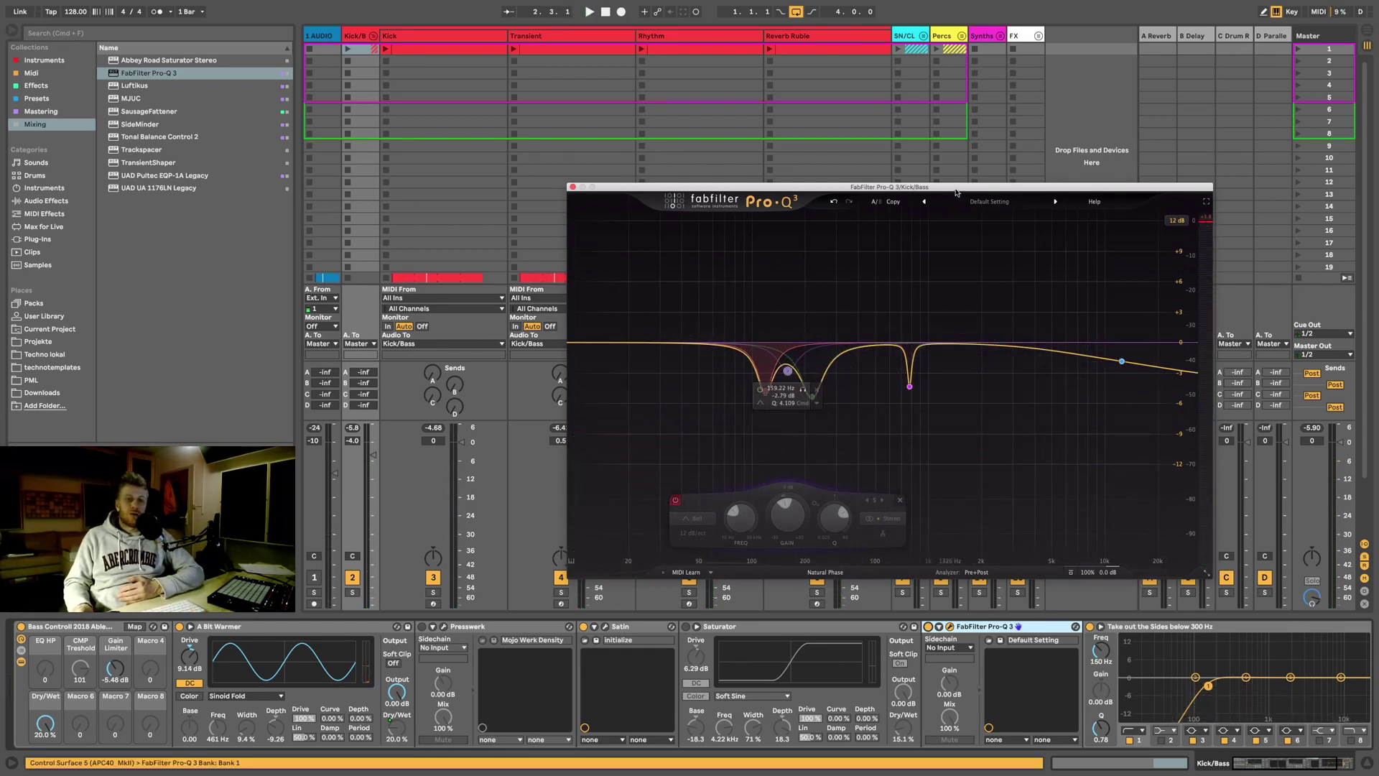
click(834, 203)
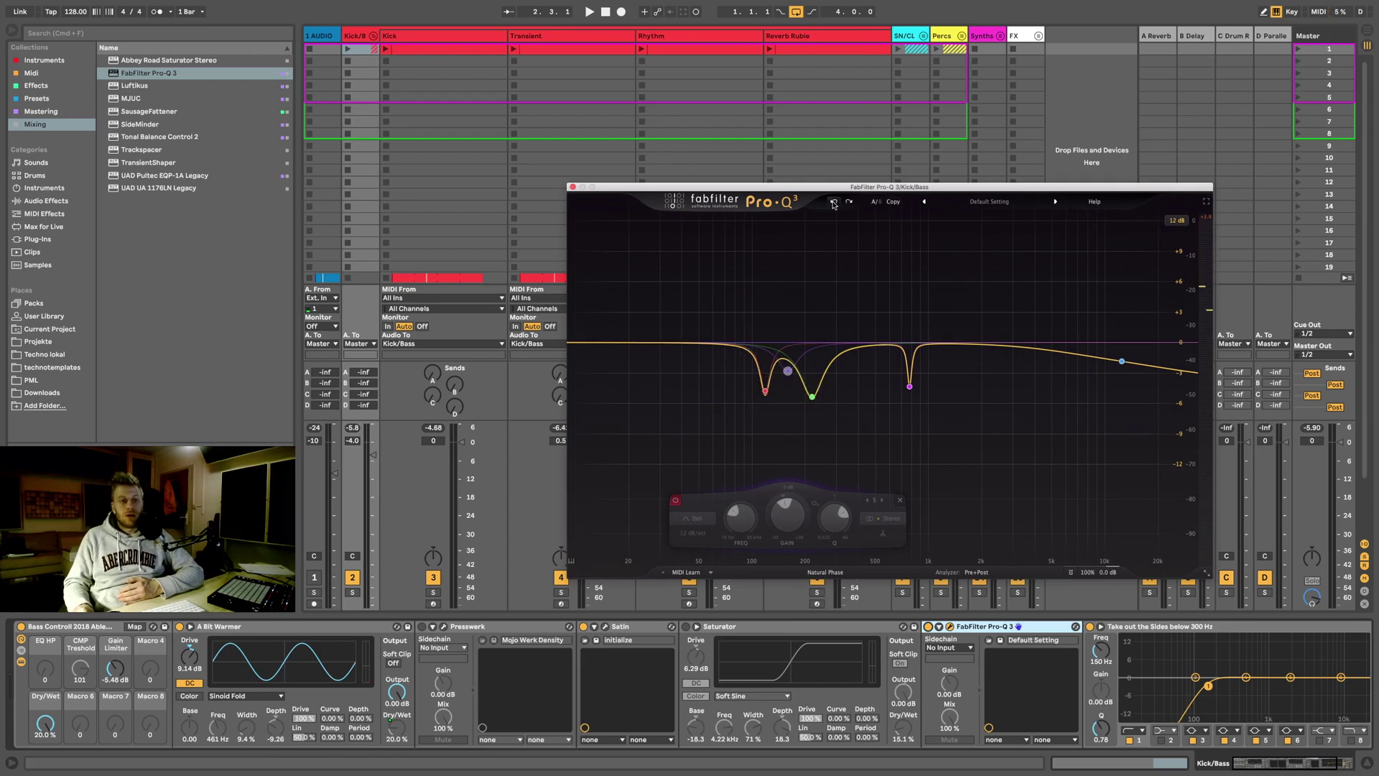
click(834, 203)
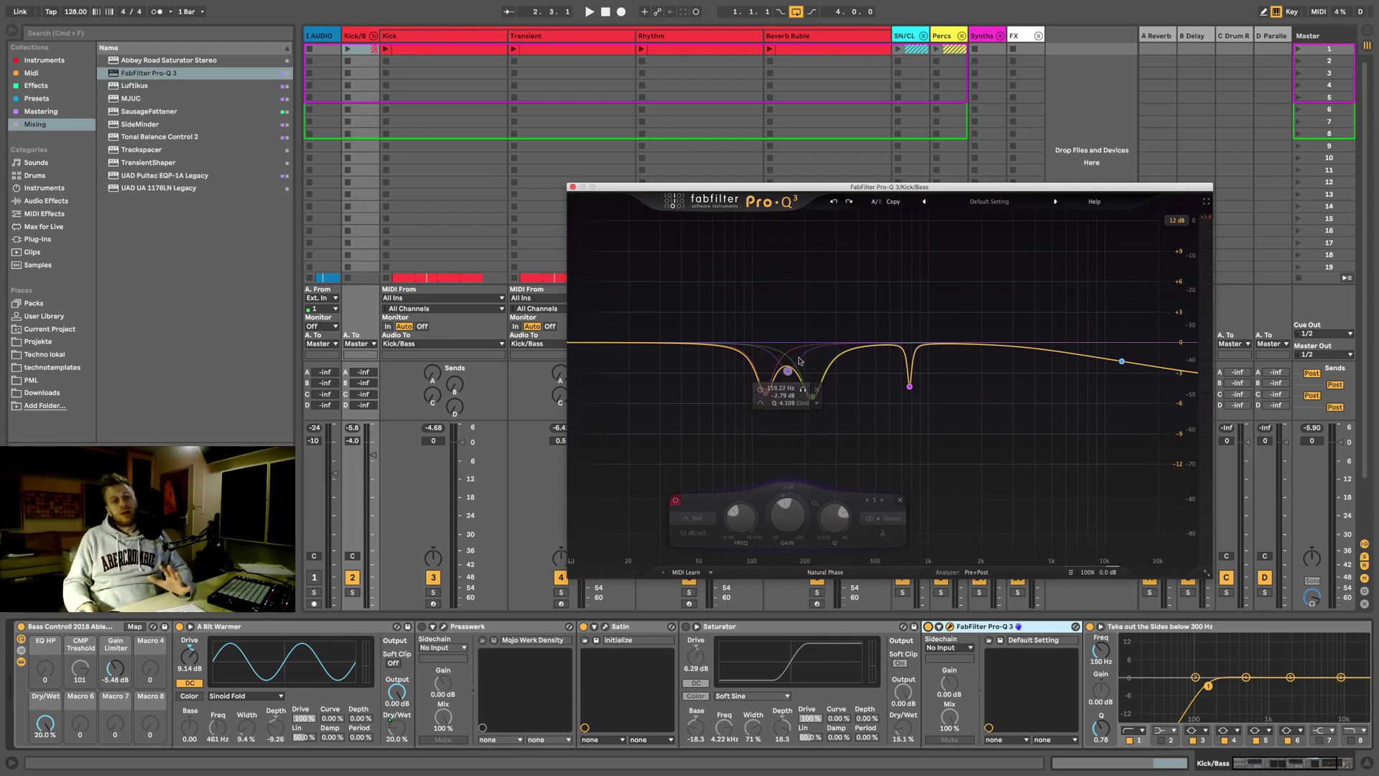
drag(810, 392, 812, 397)
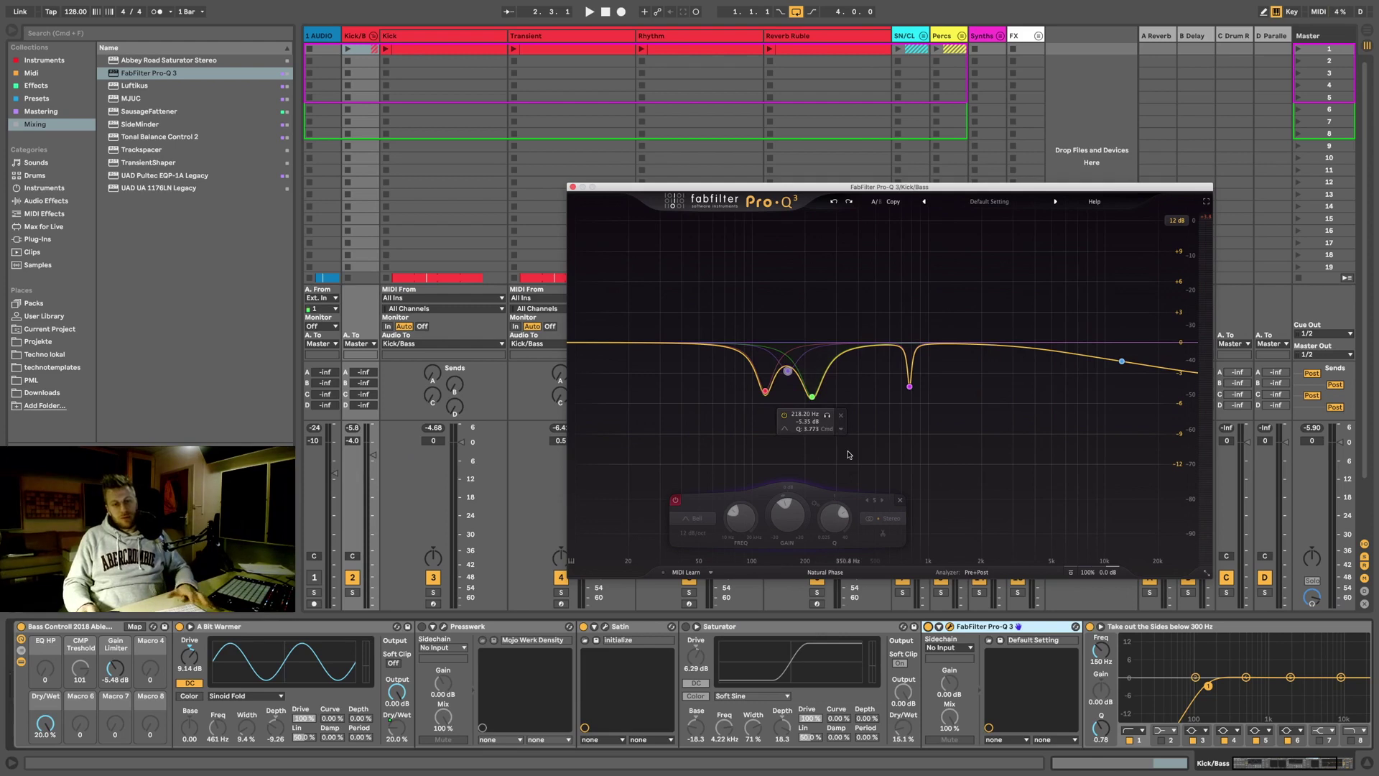
Step: Open Presswerk during playback, load the SubbassDominatorFatten preset, and compare the compressor bypassed and active
click(496, 626)
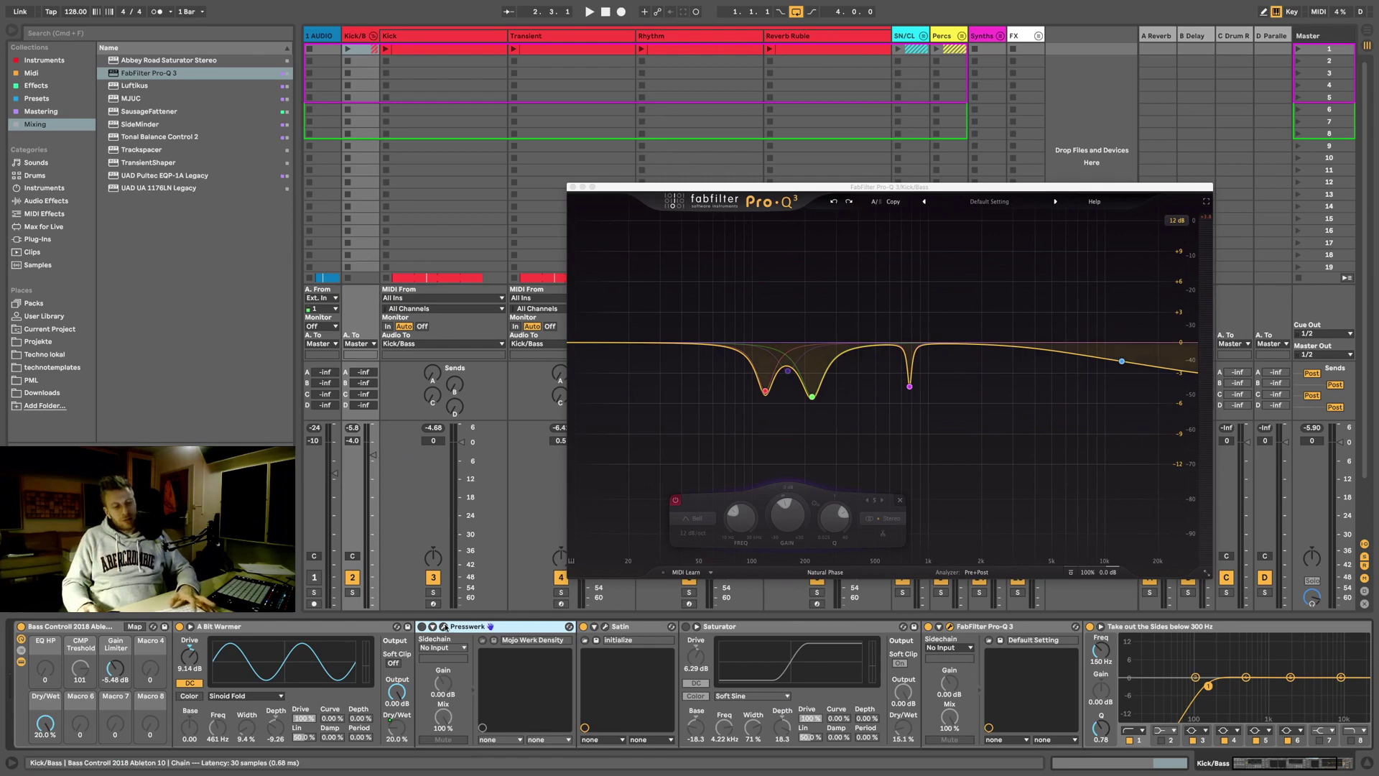
key(space)
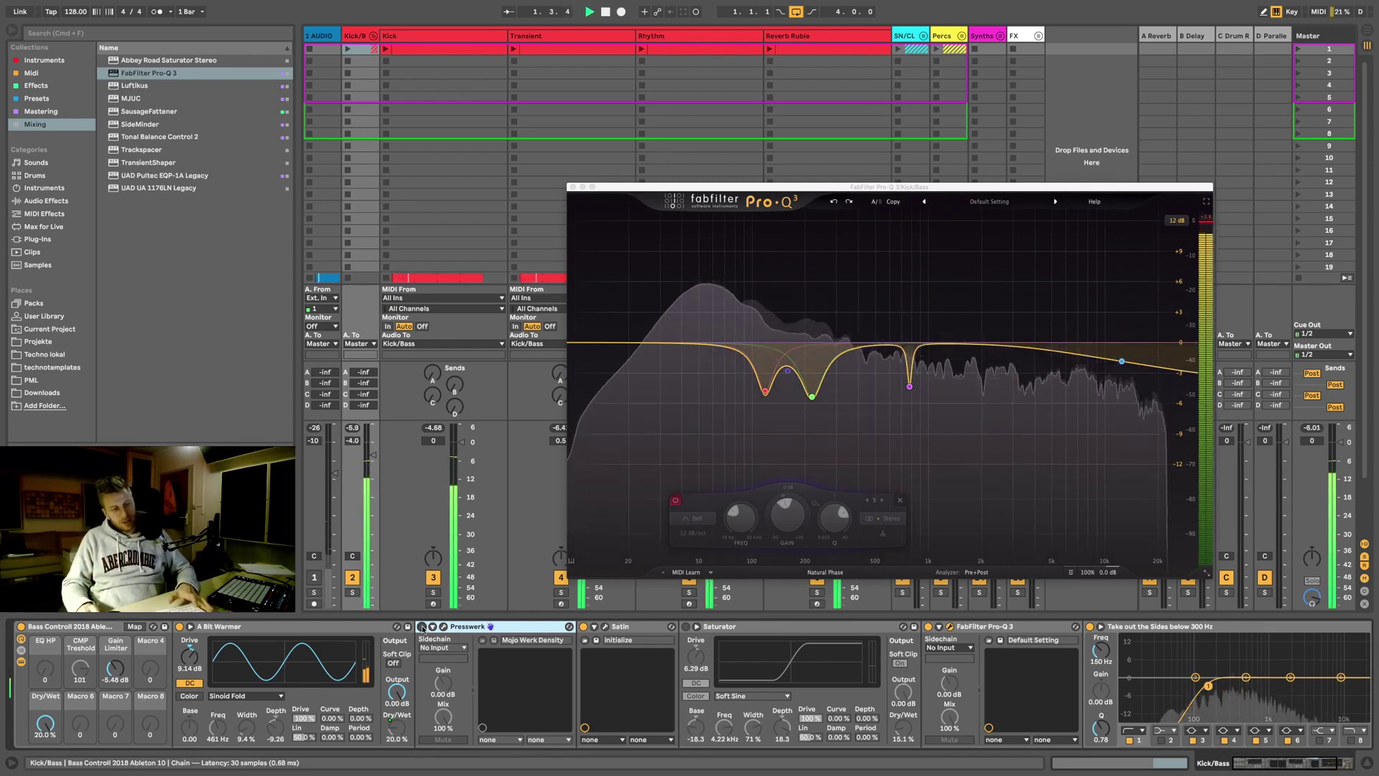
click(443, 626)
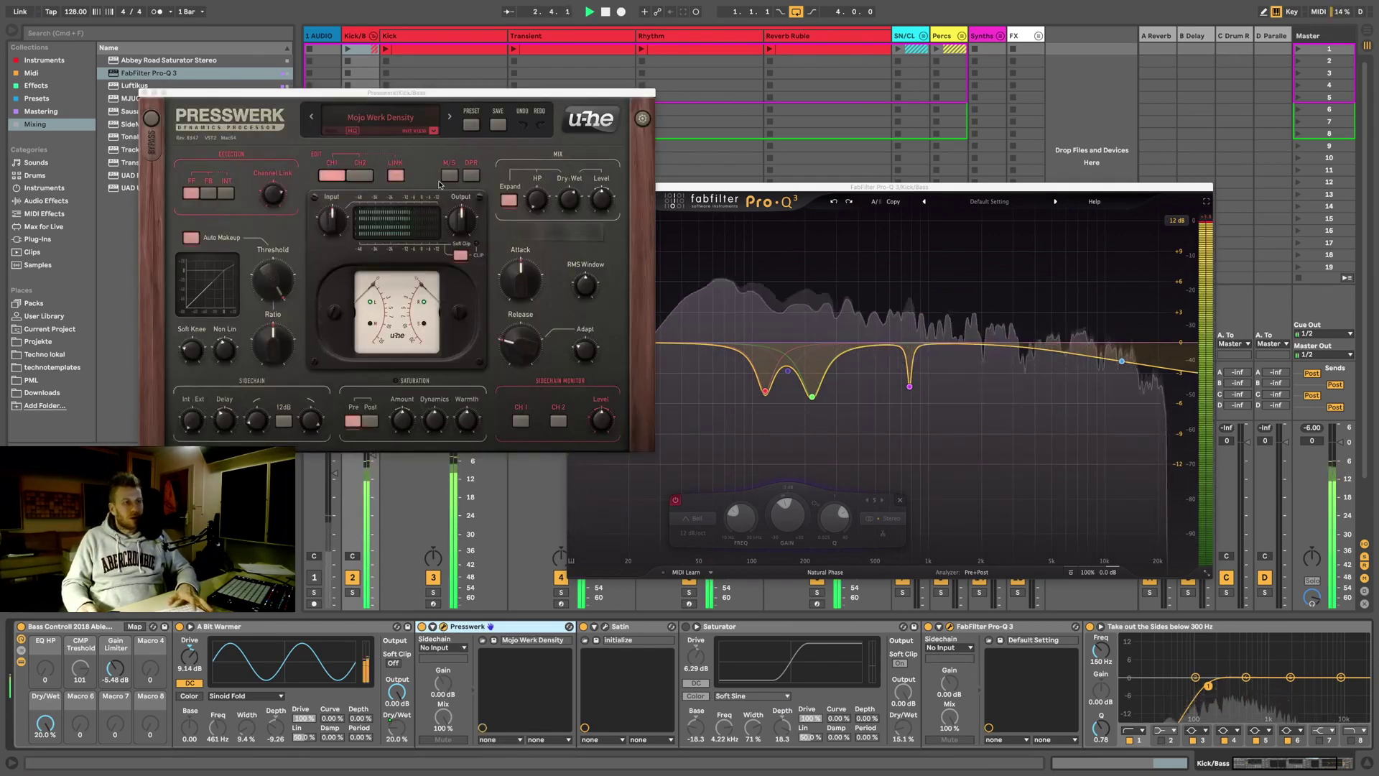
click(450, 118)
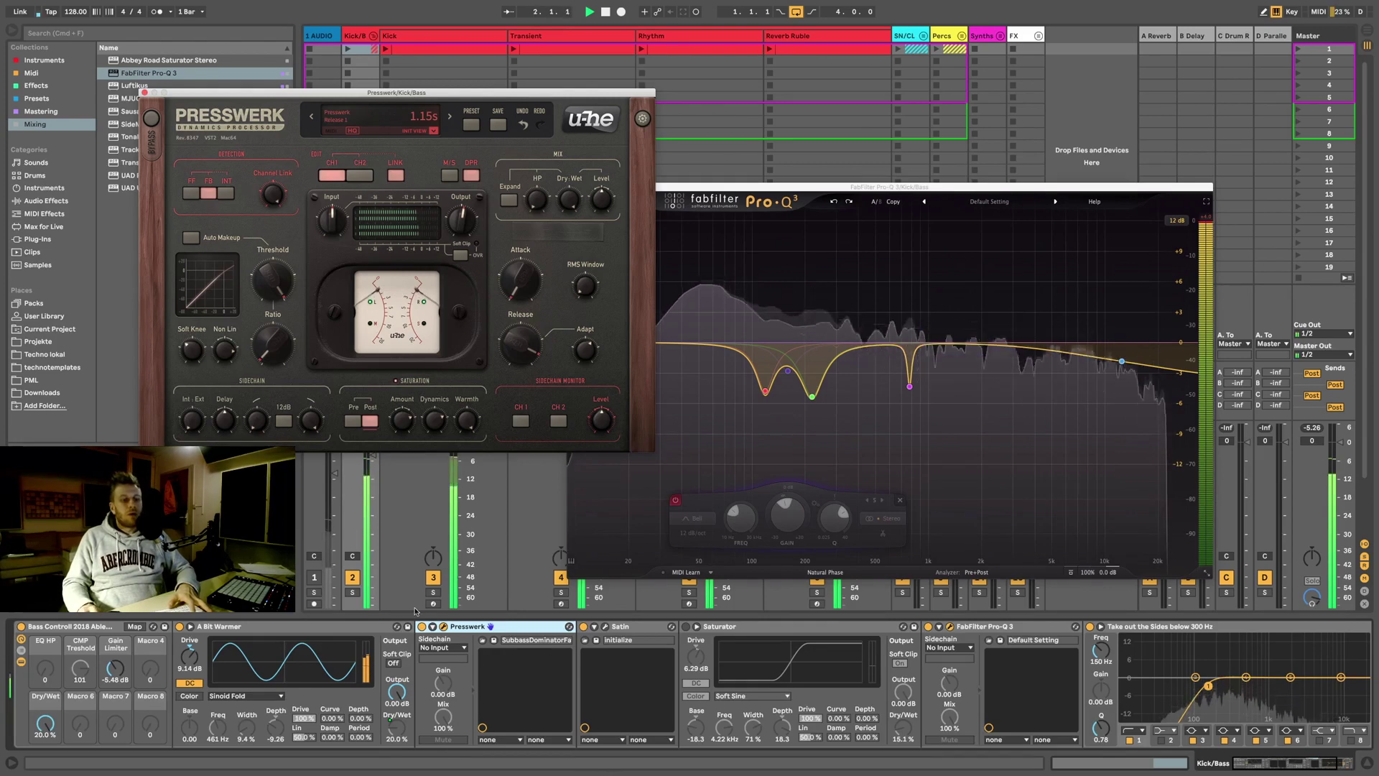
click(423, 629)
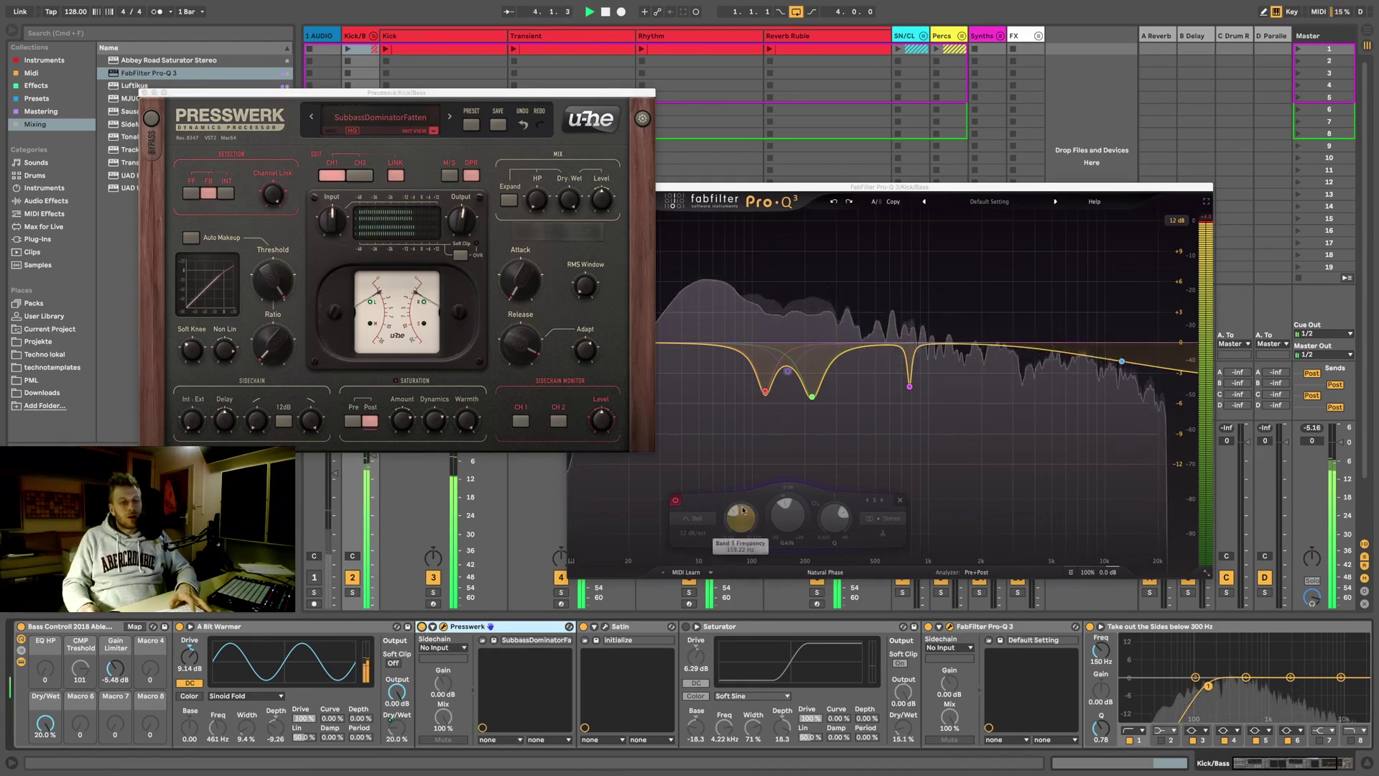
Step: Audition the Saturator by switching it on and off, select the device, and stop playback
click(686, 628)
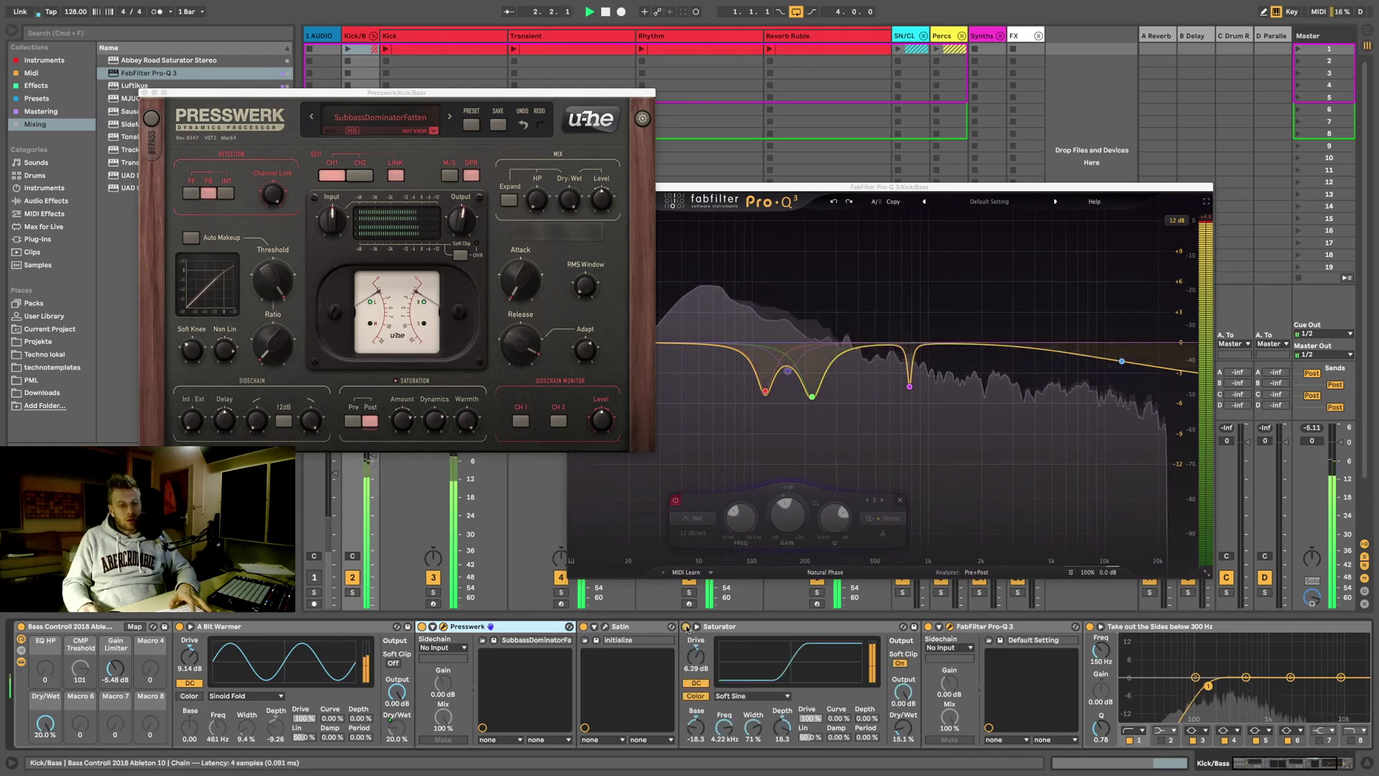
click(686, 627)
click(787, 630)
key(space)
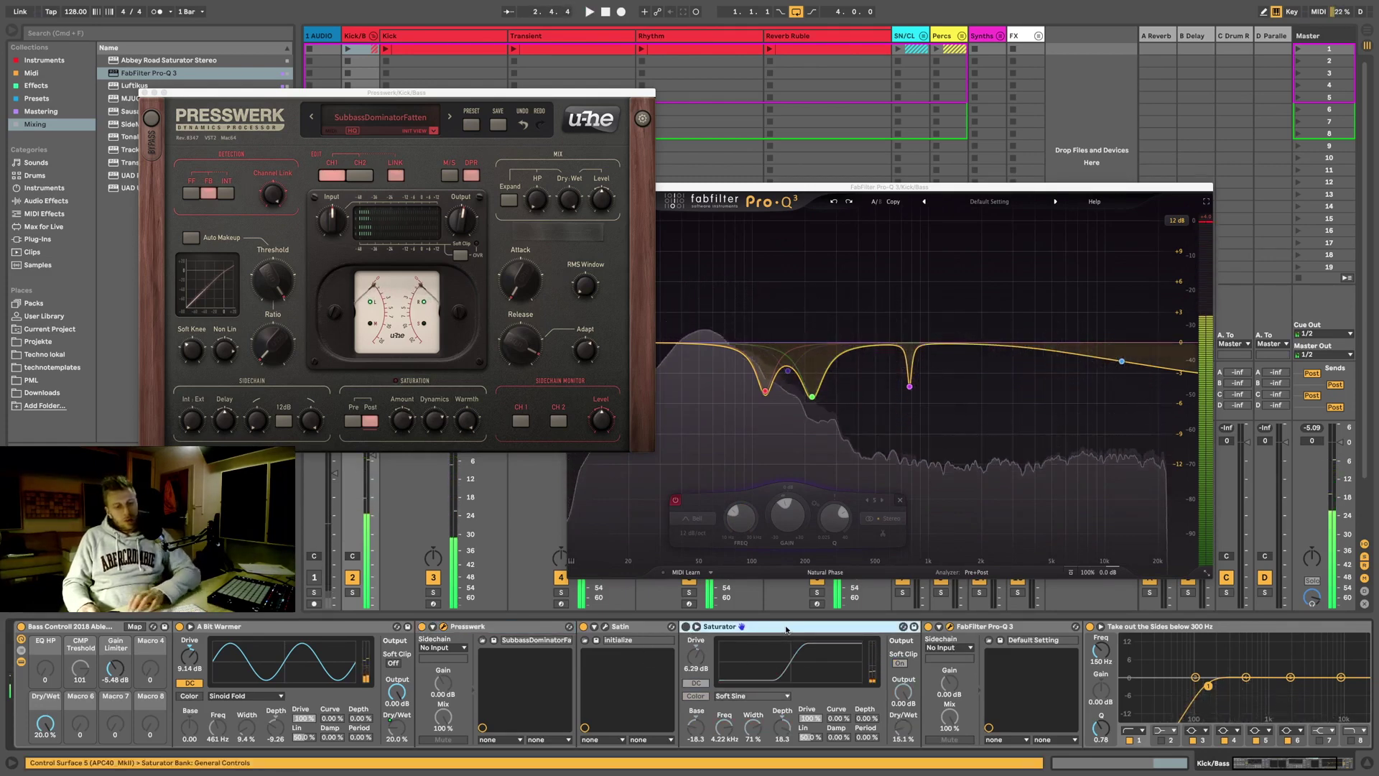
Step: Delete the Saturator from the Kick/Bass device chain, select Presswerk, and resume playback
key(Delete)
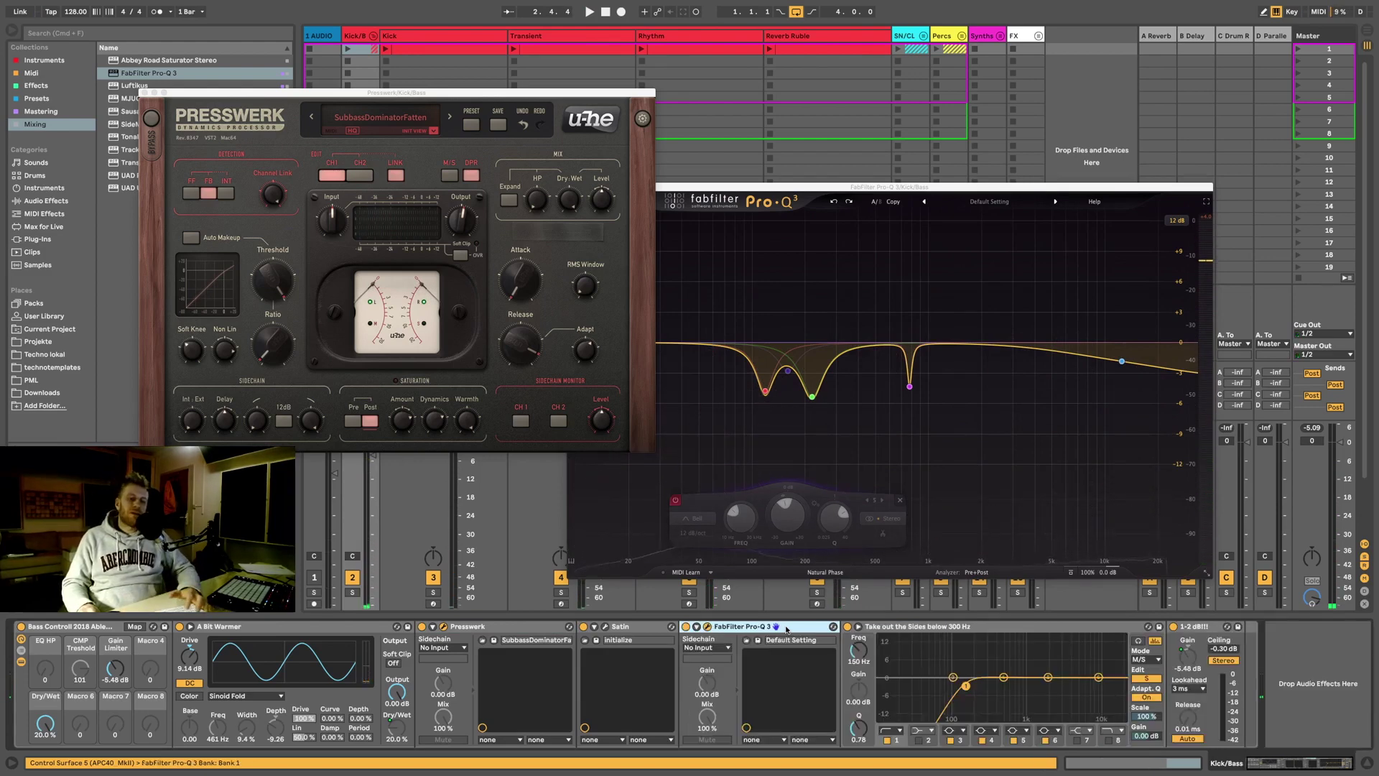
click(489, 626)
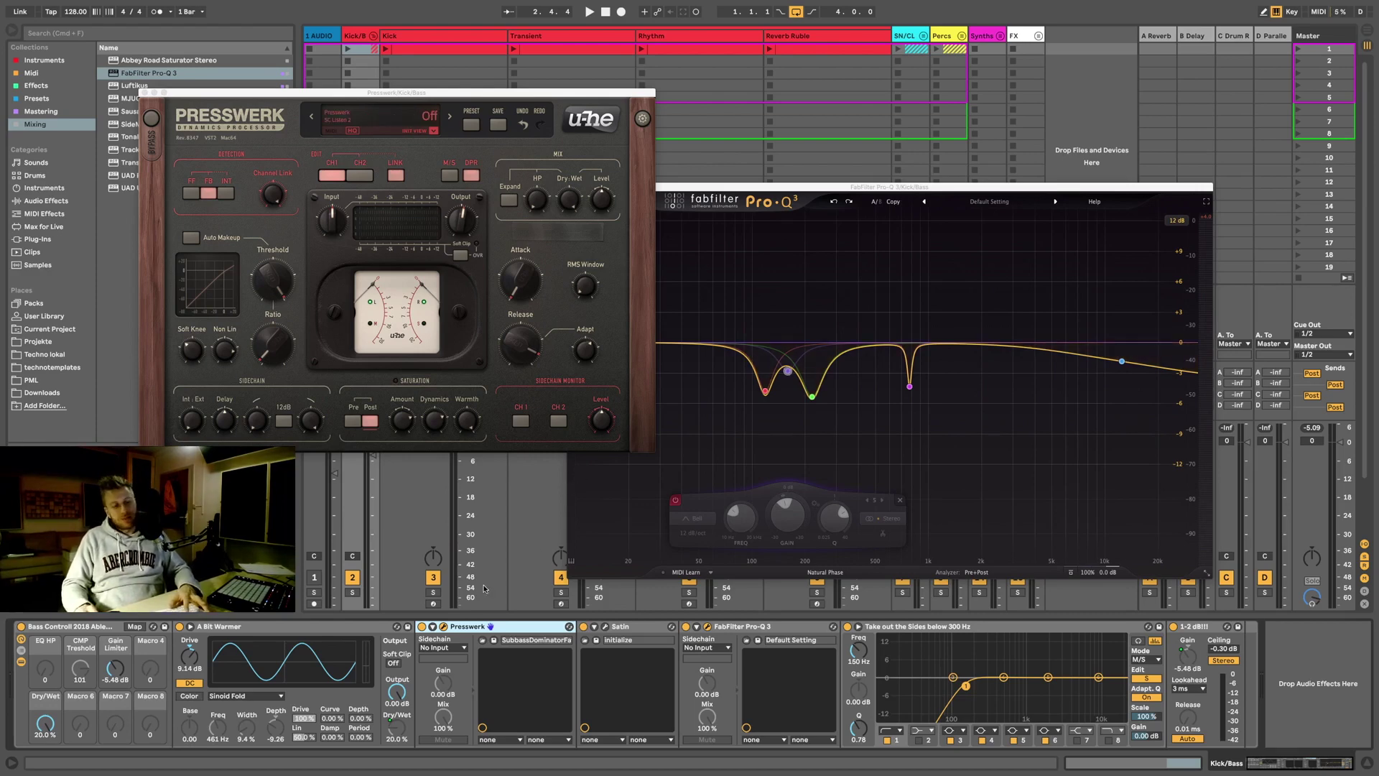
key(space)
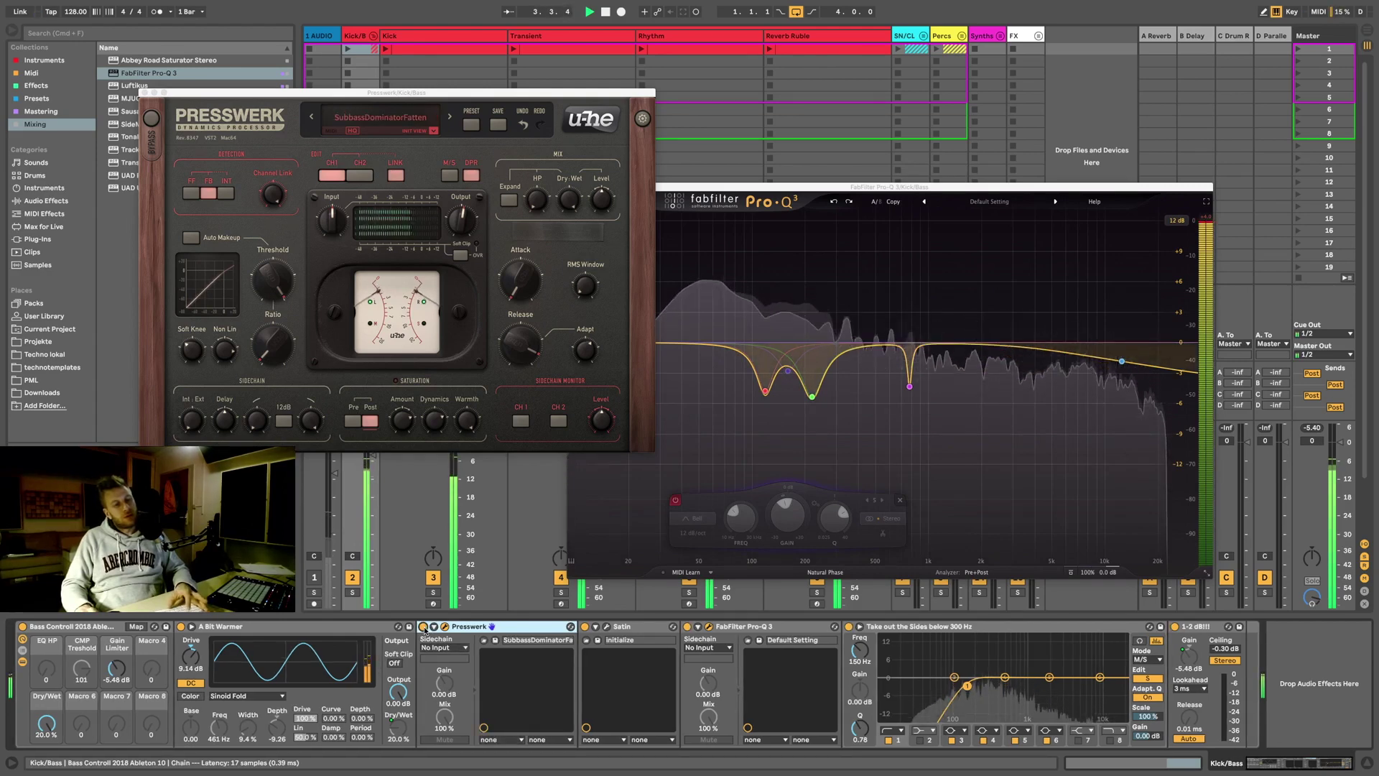
Step: Re-enable the bypassed bell between the two low-mid cuts in Pro-Q 3 and audition it during playback
click(787, 373)
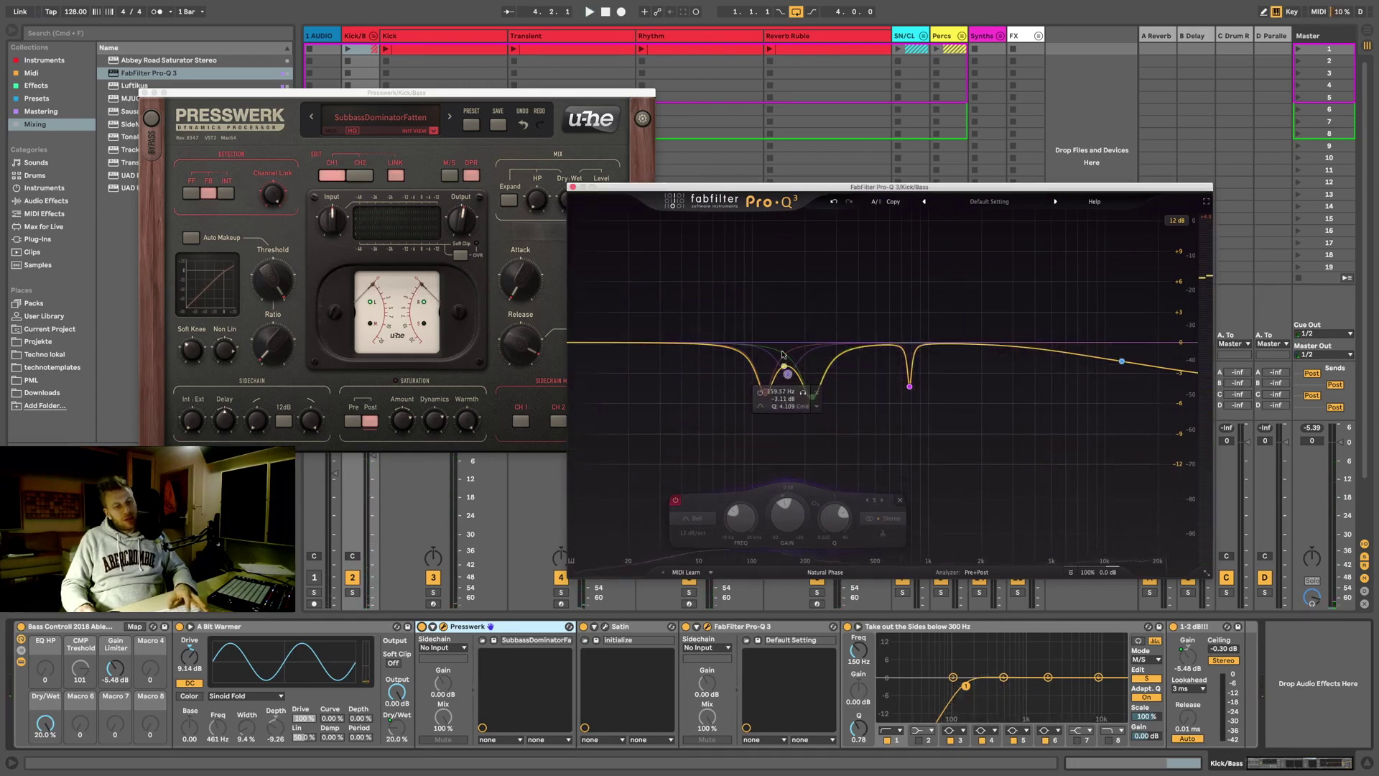
click(676, 501)
key(space)
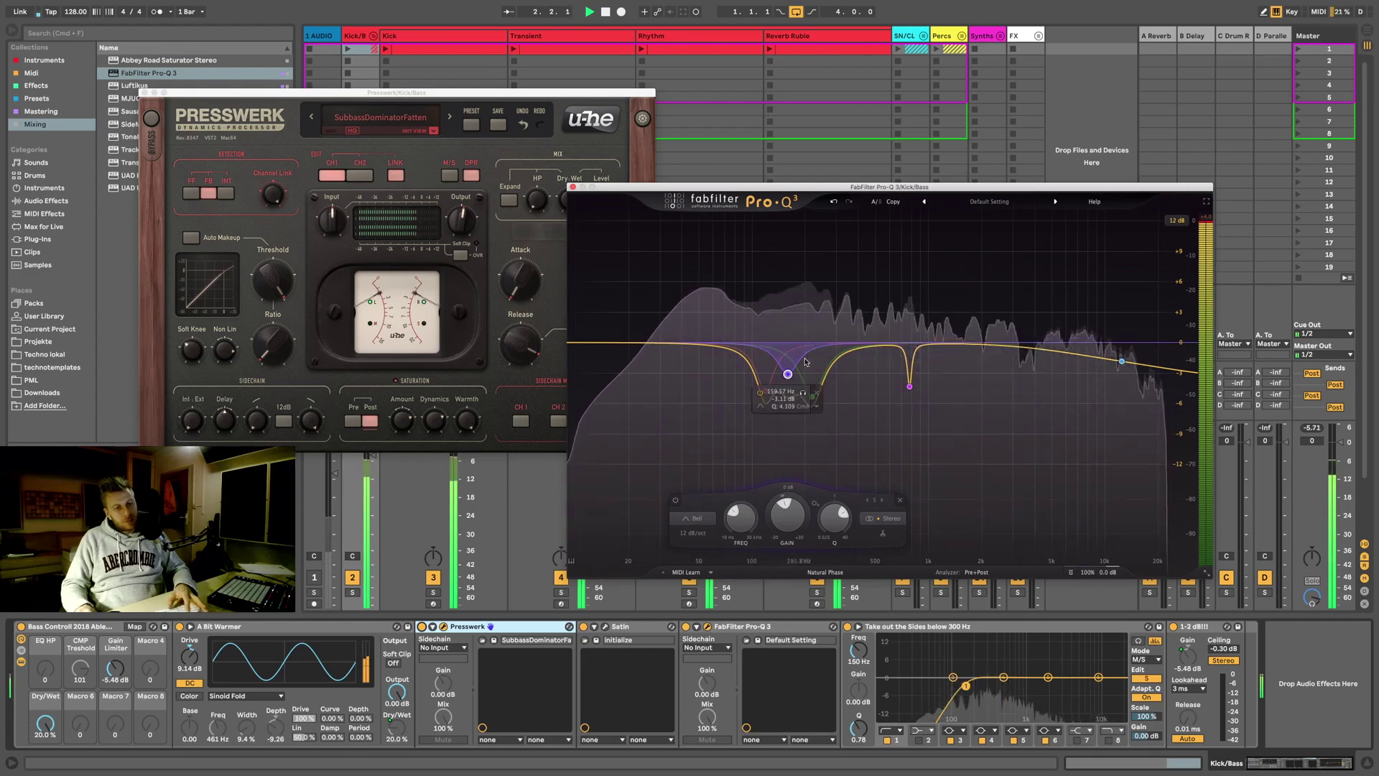
click(675, 501)
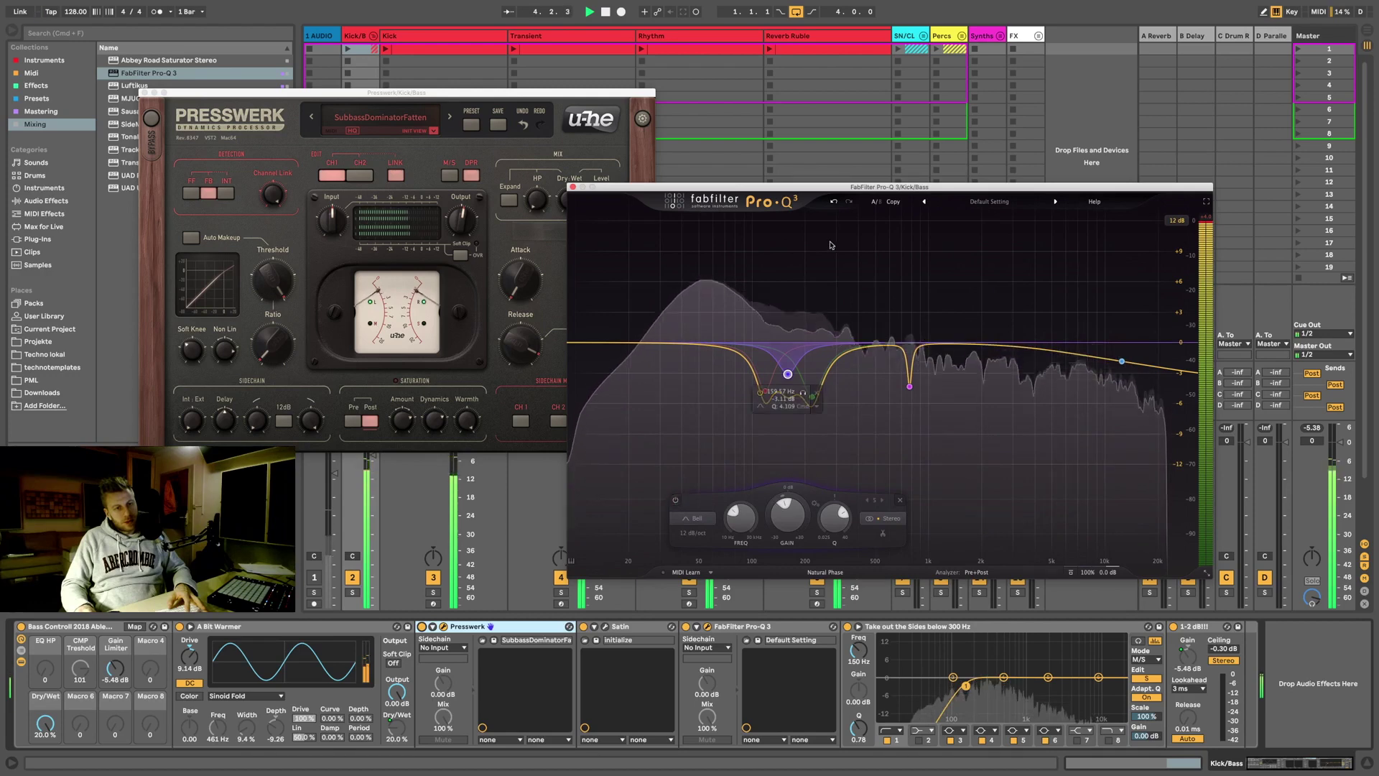
Step: Select the three low-mid bell cuts together, bypass them during playback, and delete all three
drag(746, 294, 849, 428)
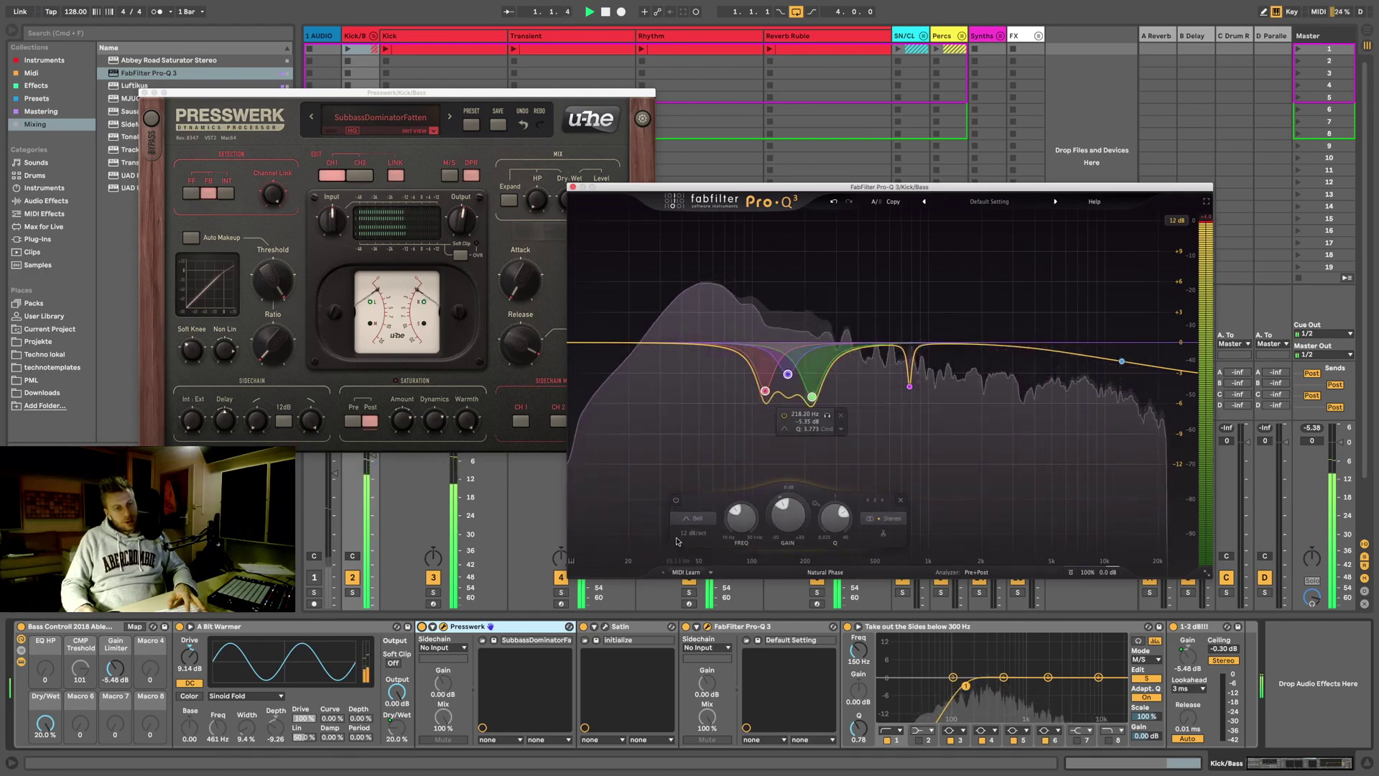
click(675, 501)
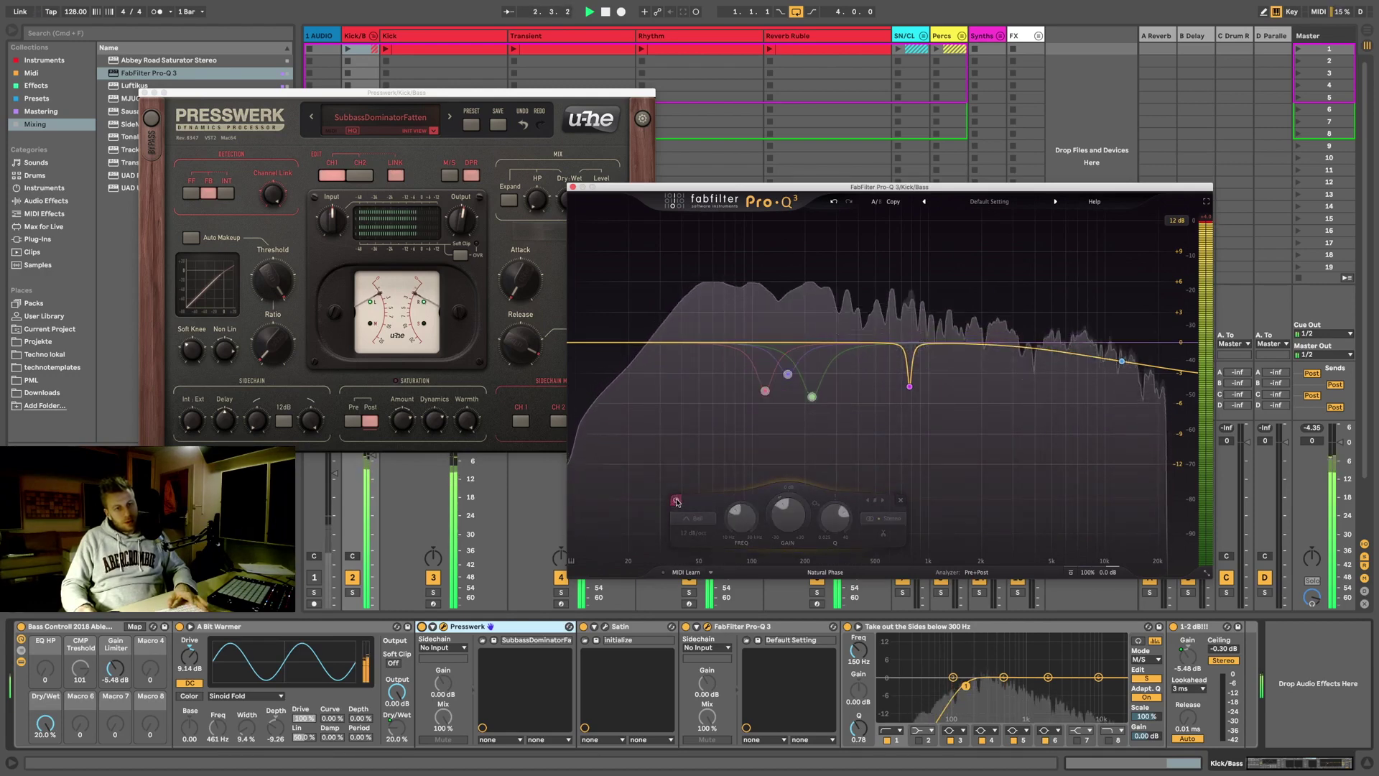
key(space)
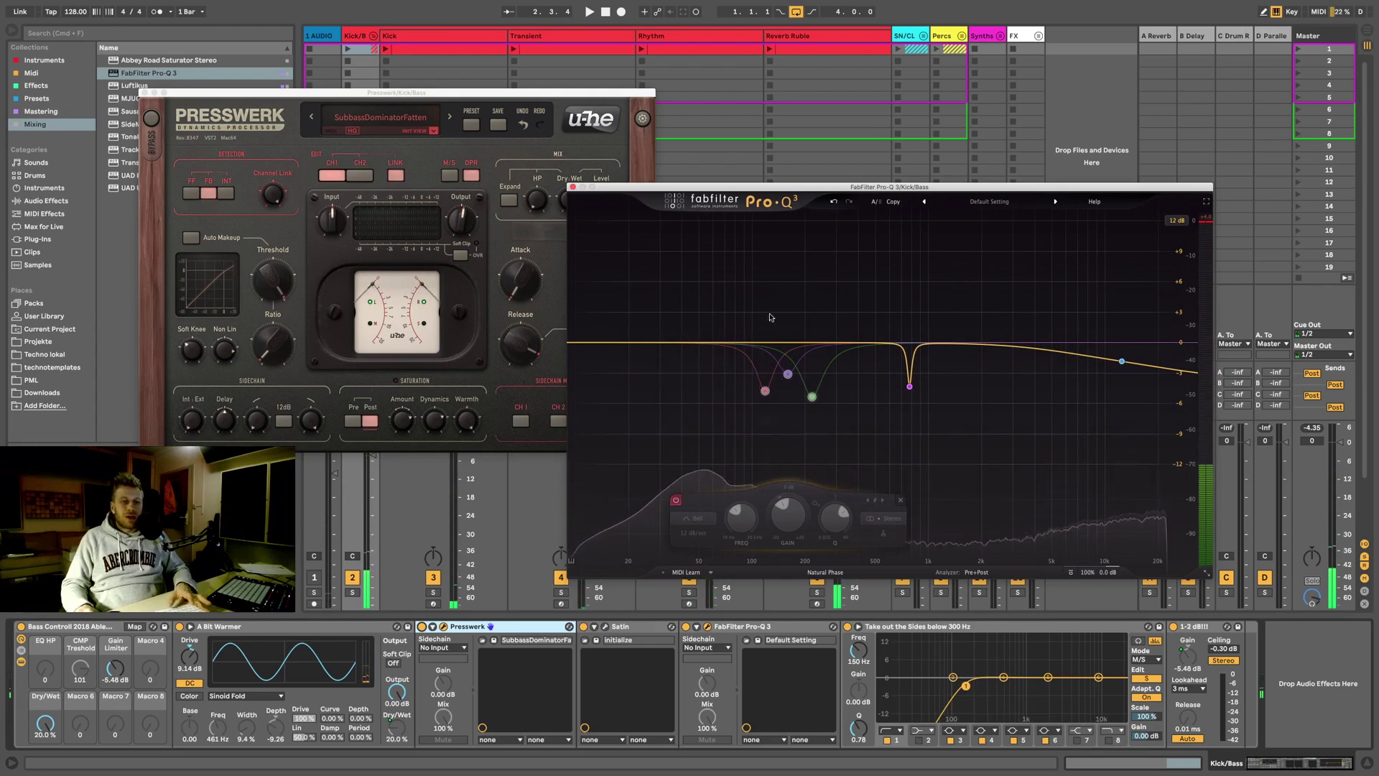
mouse_move(801, 409)
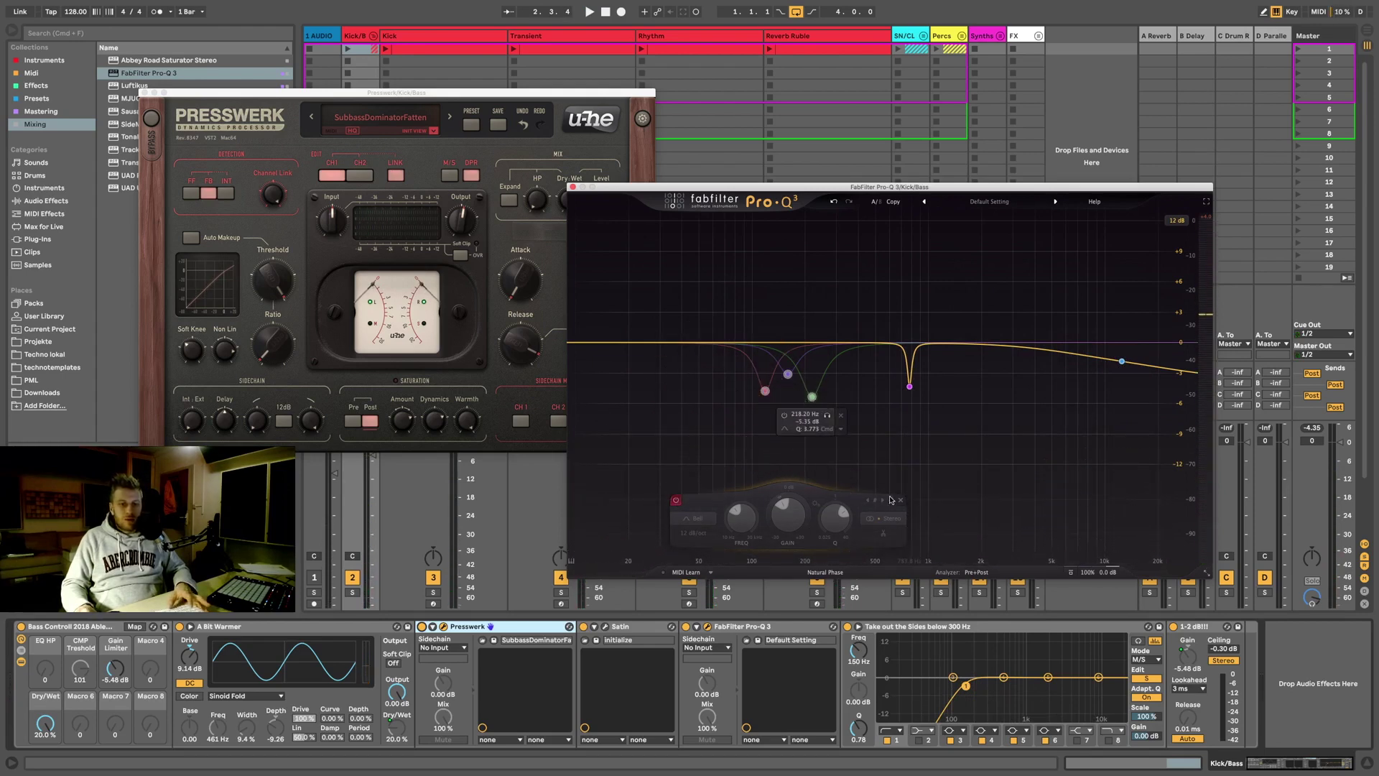
click(902, 502)
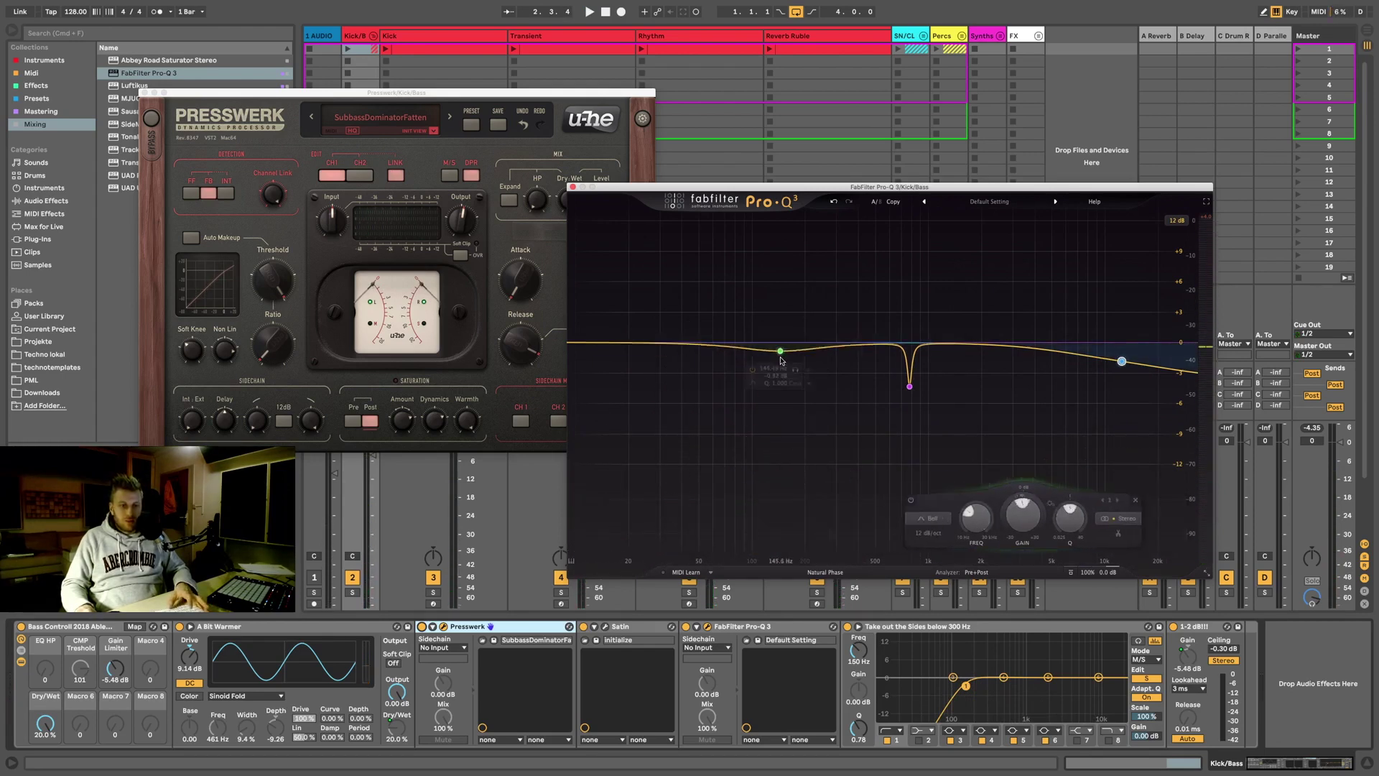
Step: Add a single low-mid bell cut at about 168 Hz, about -5.8 dB with a Q of about 3.56, adjusting it during playback
drag(779, 345, 780, 389)
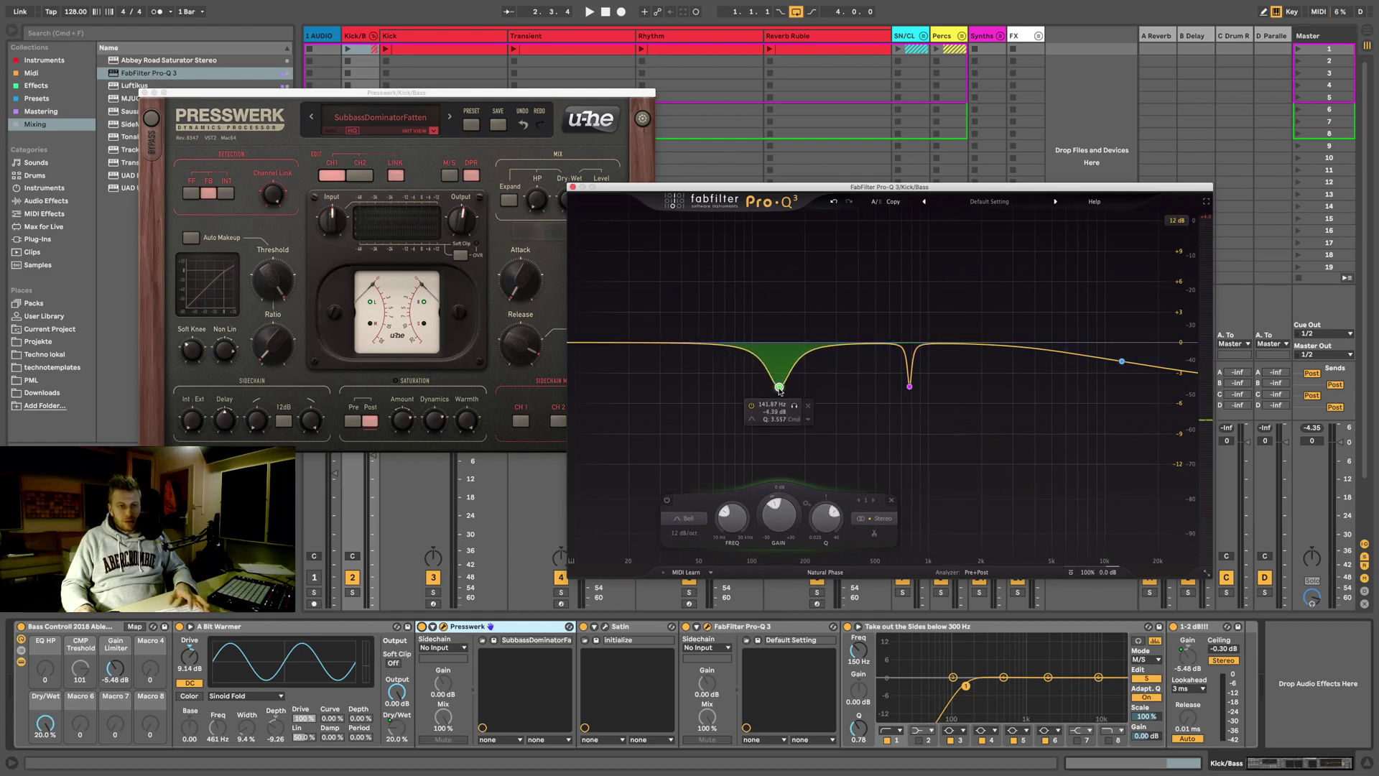
key(space)
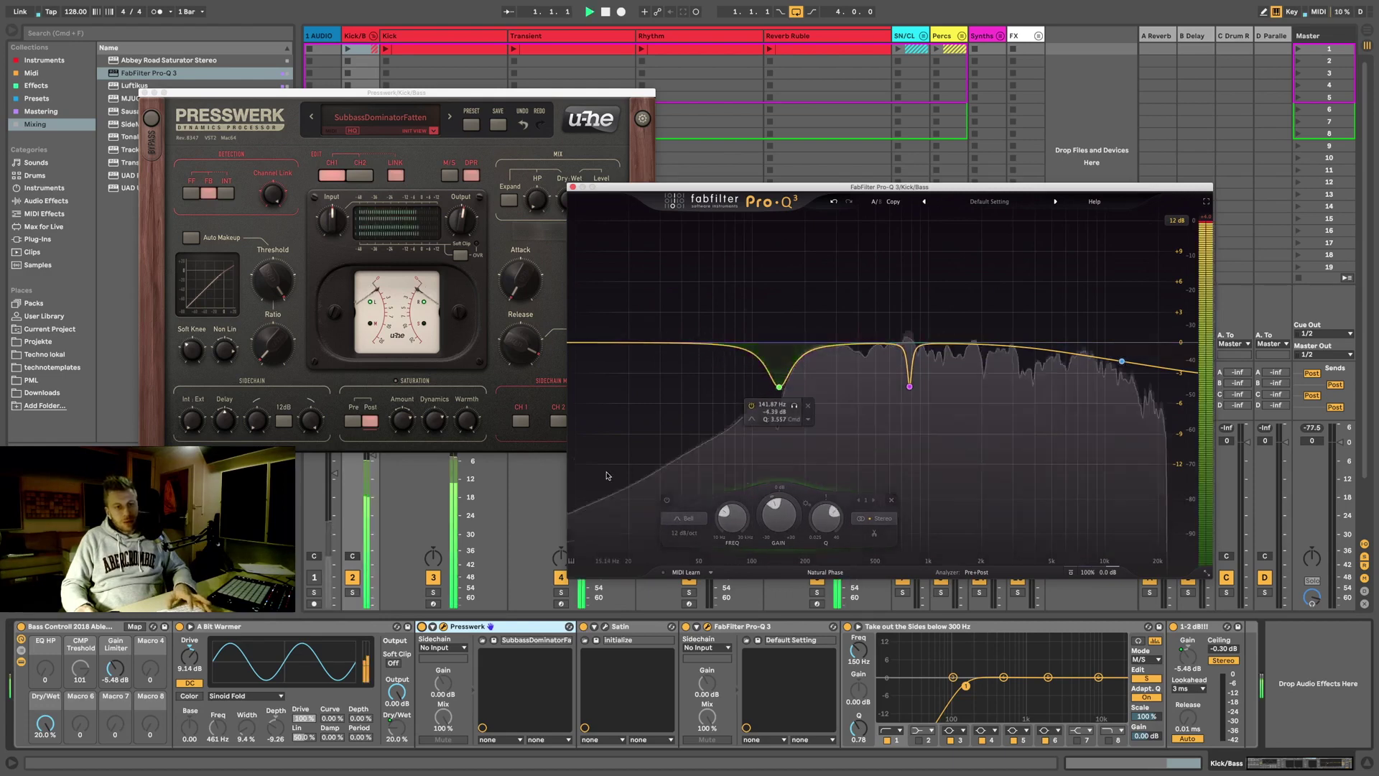
mouse_move(780, 389)
mouse_down()
mouse_move(789, 429)
mouse_move(747, 431)
mouse_move(793, 430)
mouse_move(792, 403)
mouse_up()
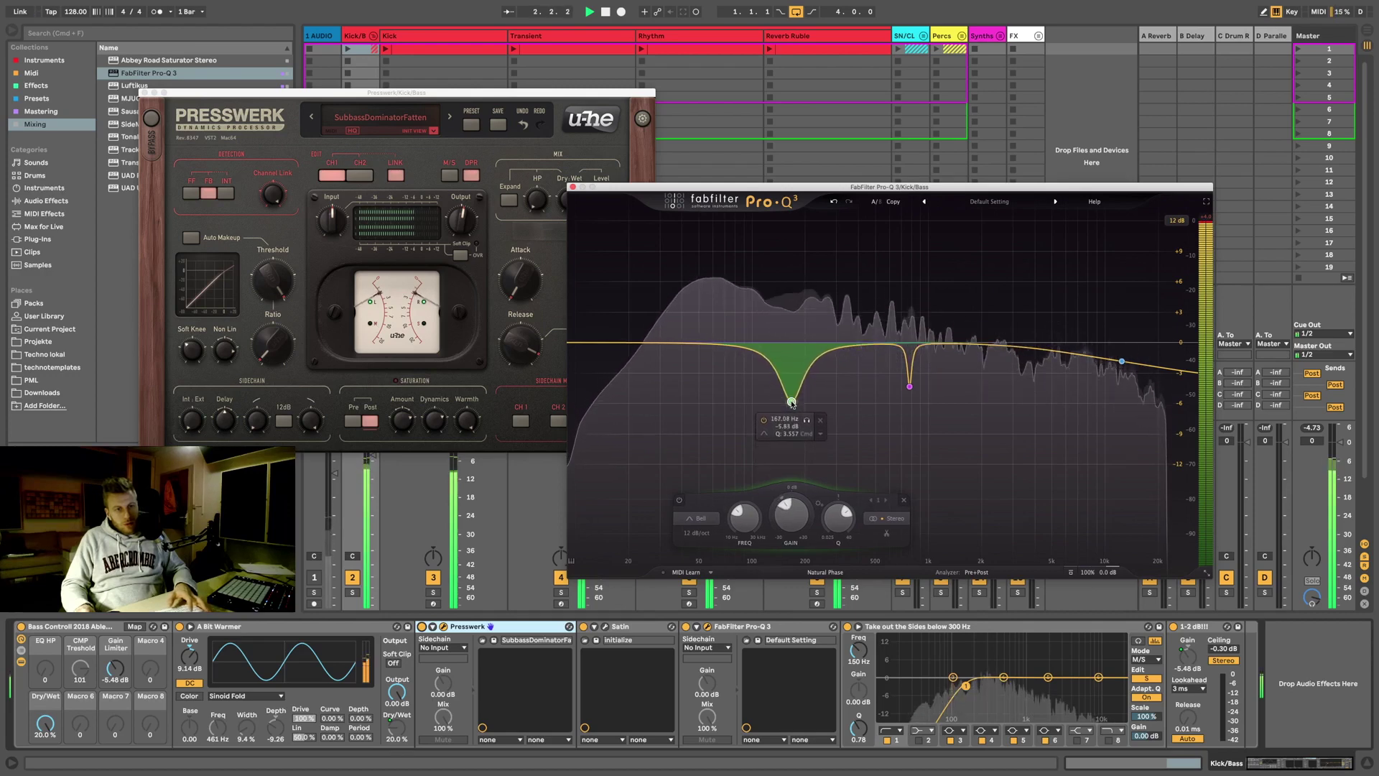
Step: Compare the new low-mid cut bypassed and active during playback, stop playback, and close the Pro-Q 3 window
key(space)
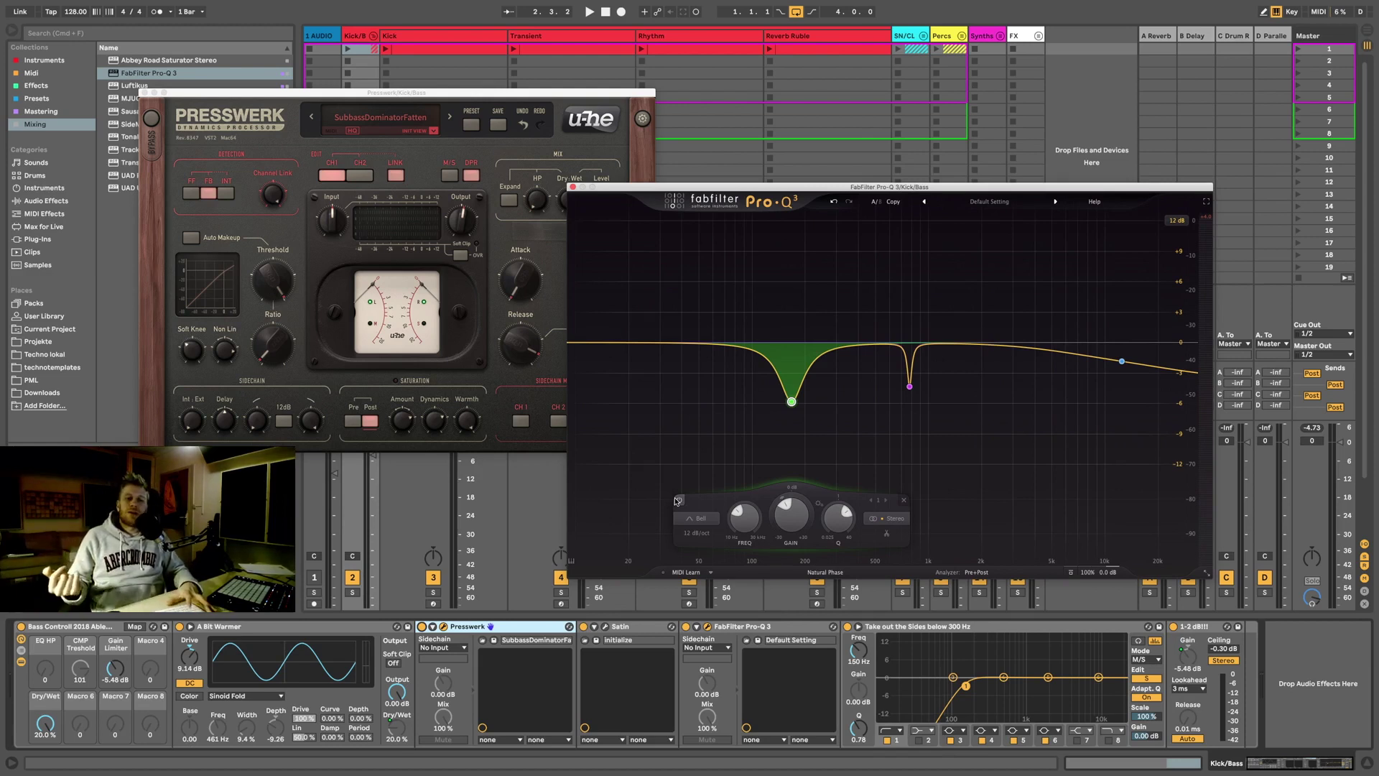
key(space)
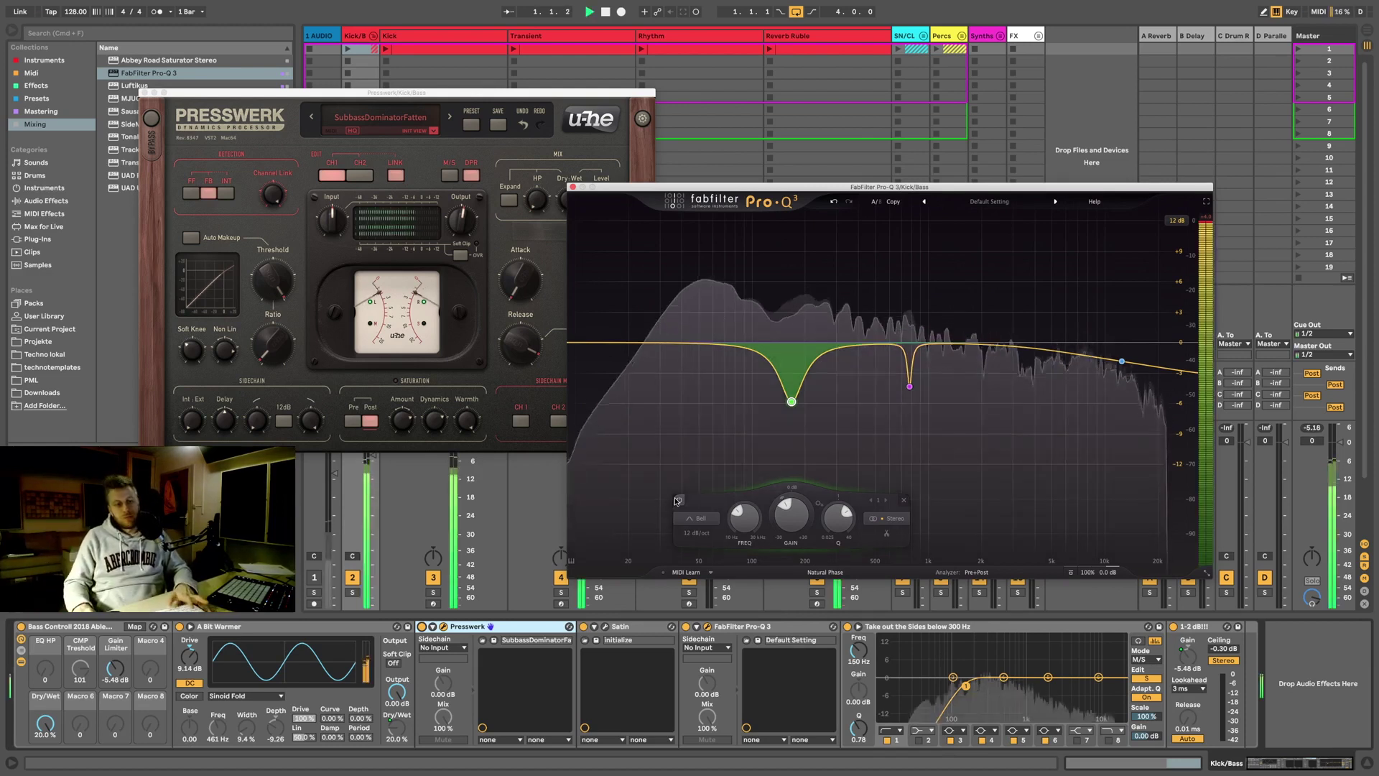
click(679, 501)
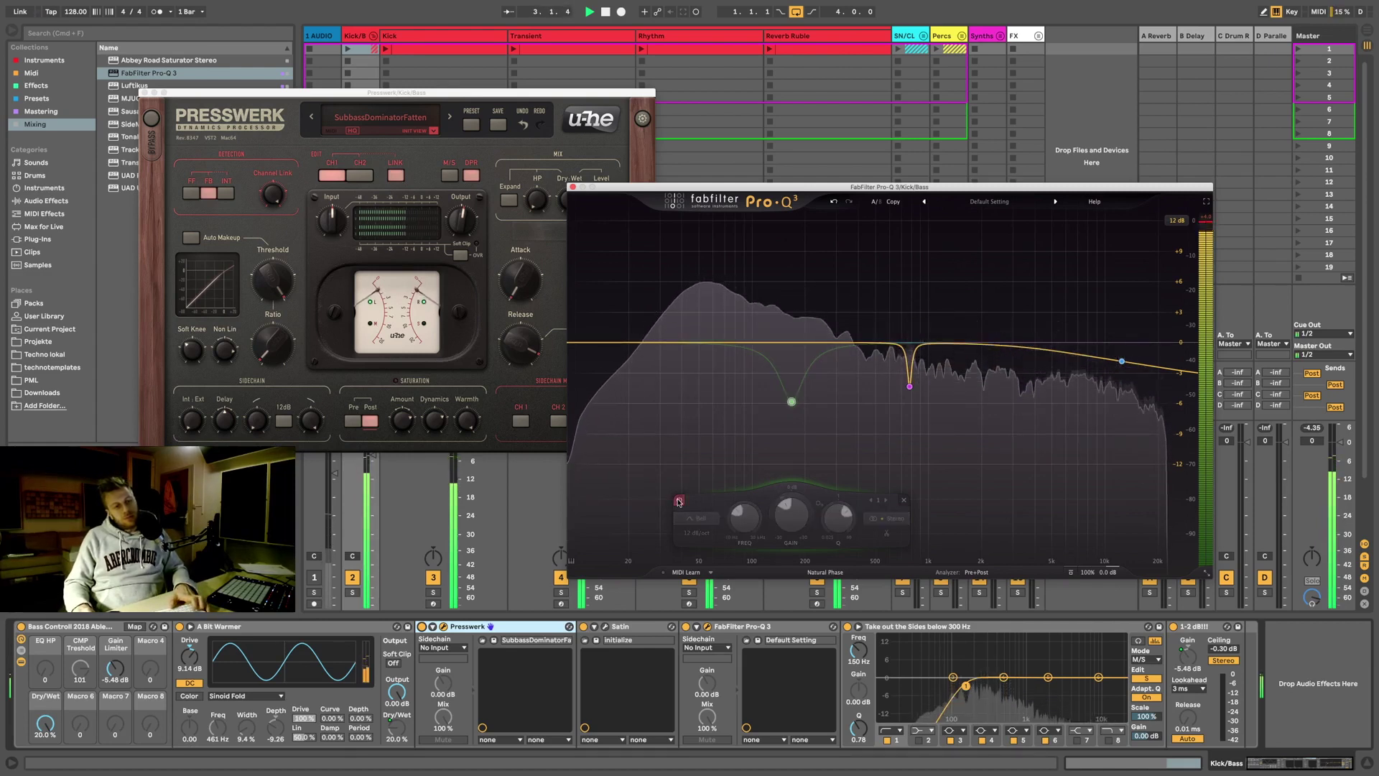
click(679, 501)
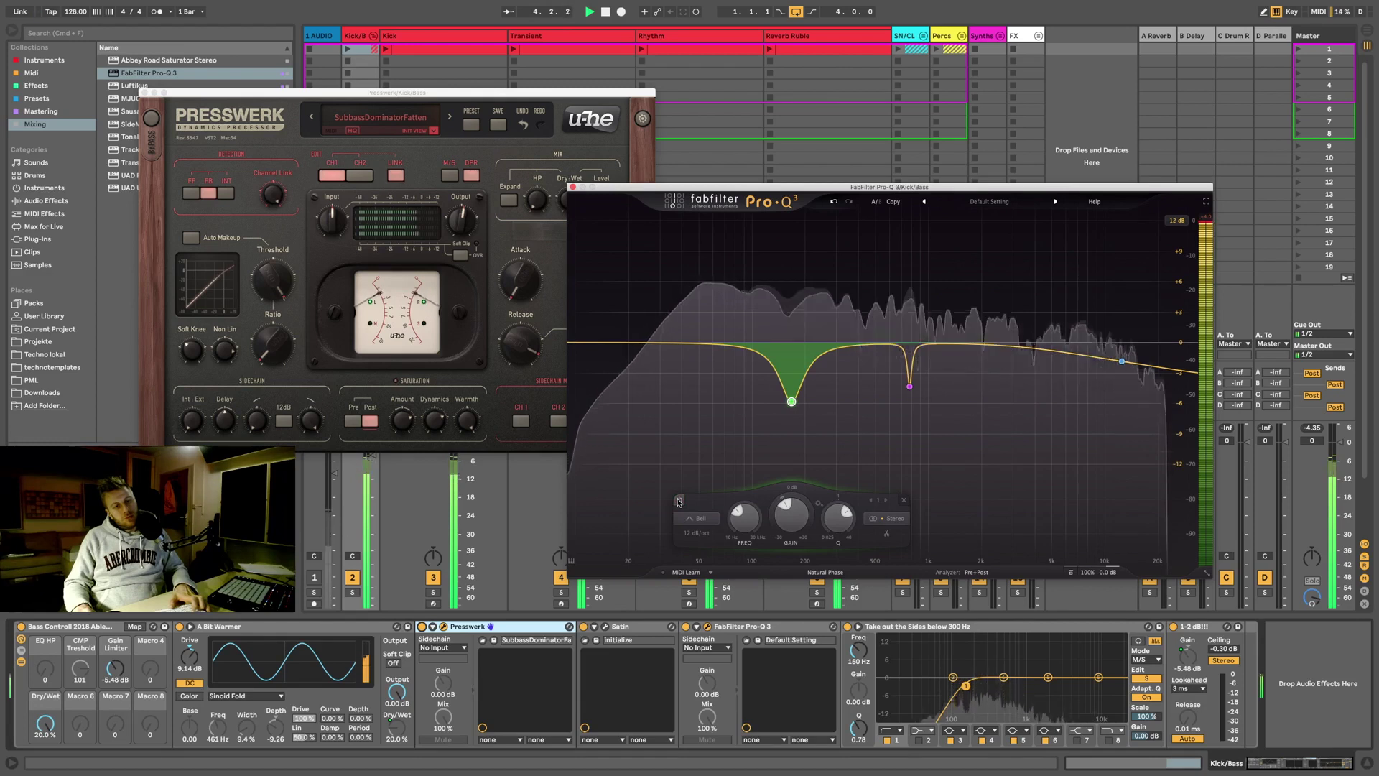
key(space)
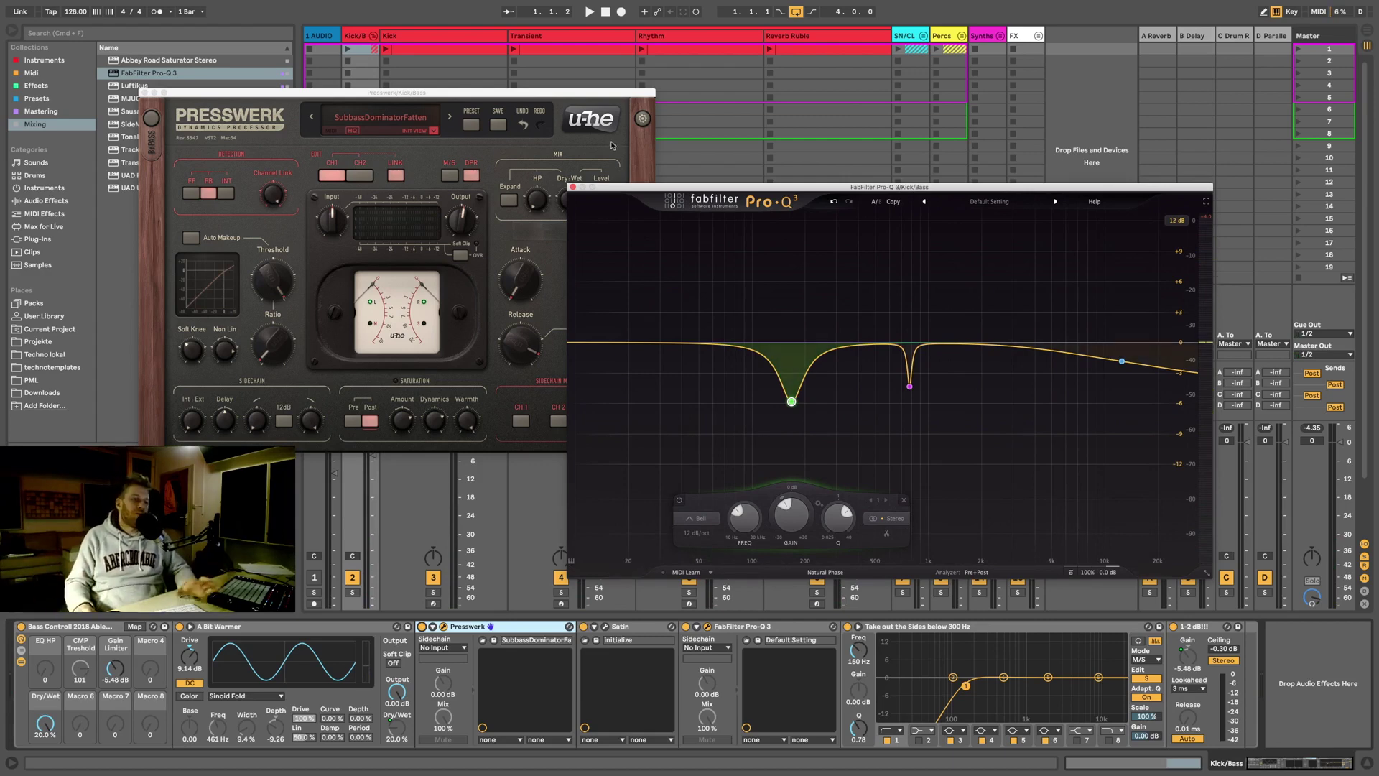
click(574, 188)
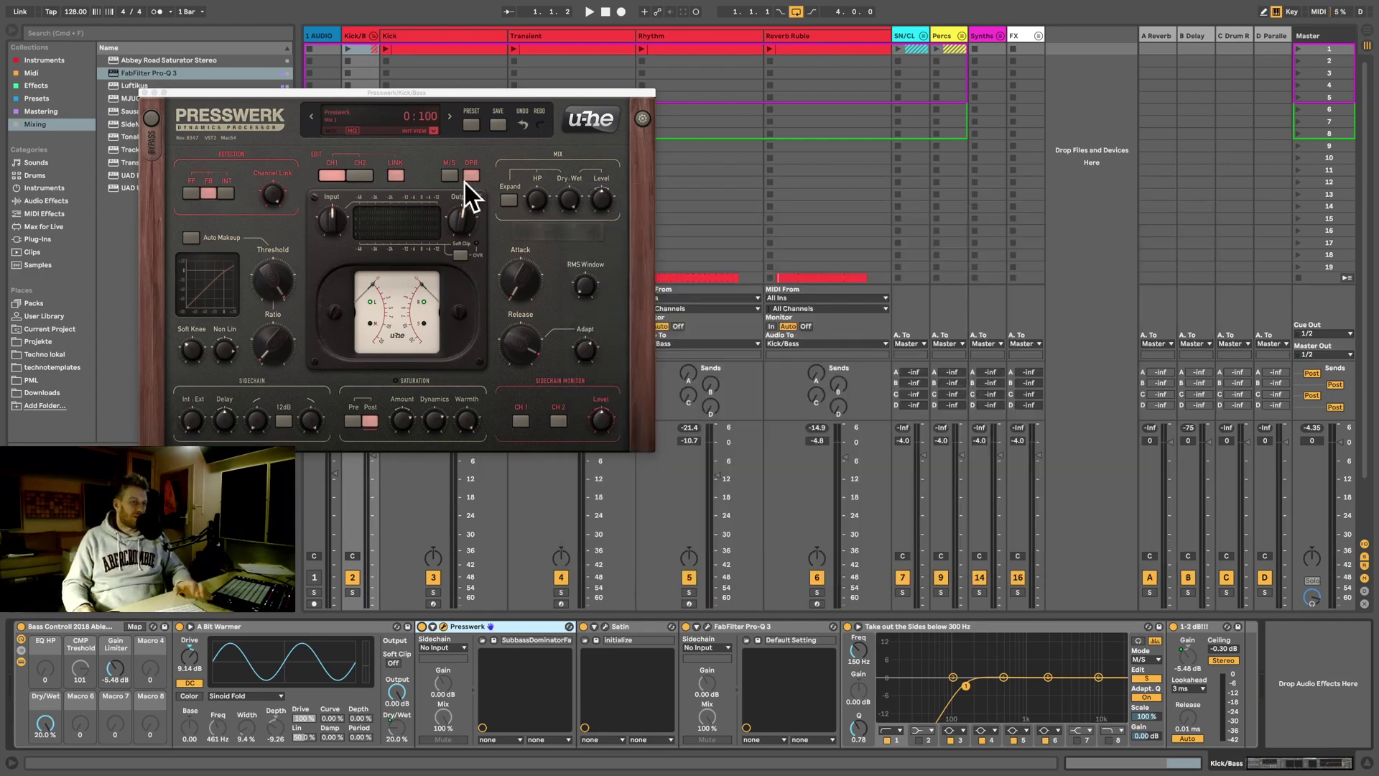